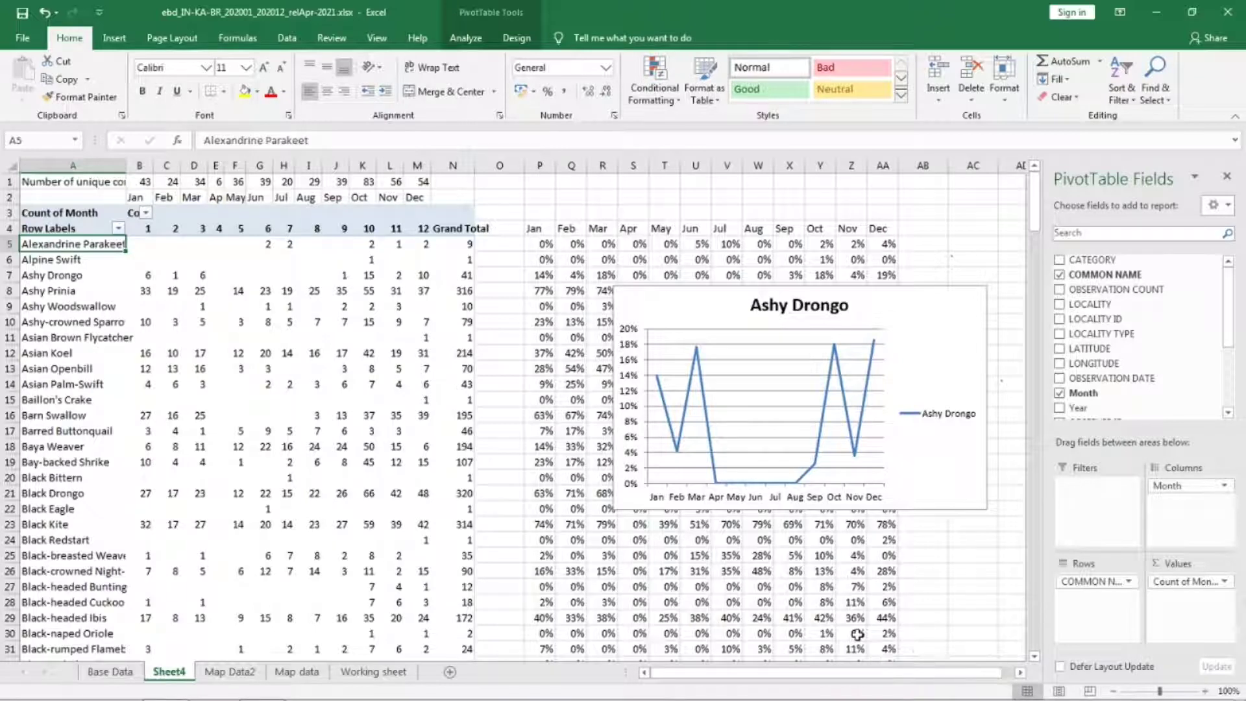
Copy all 242 species names from the Sheet4 pivot table's row labels.
{"action": "key", "text": "ctrl+shift+Down"}
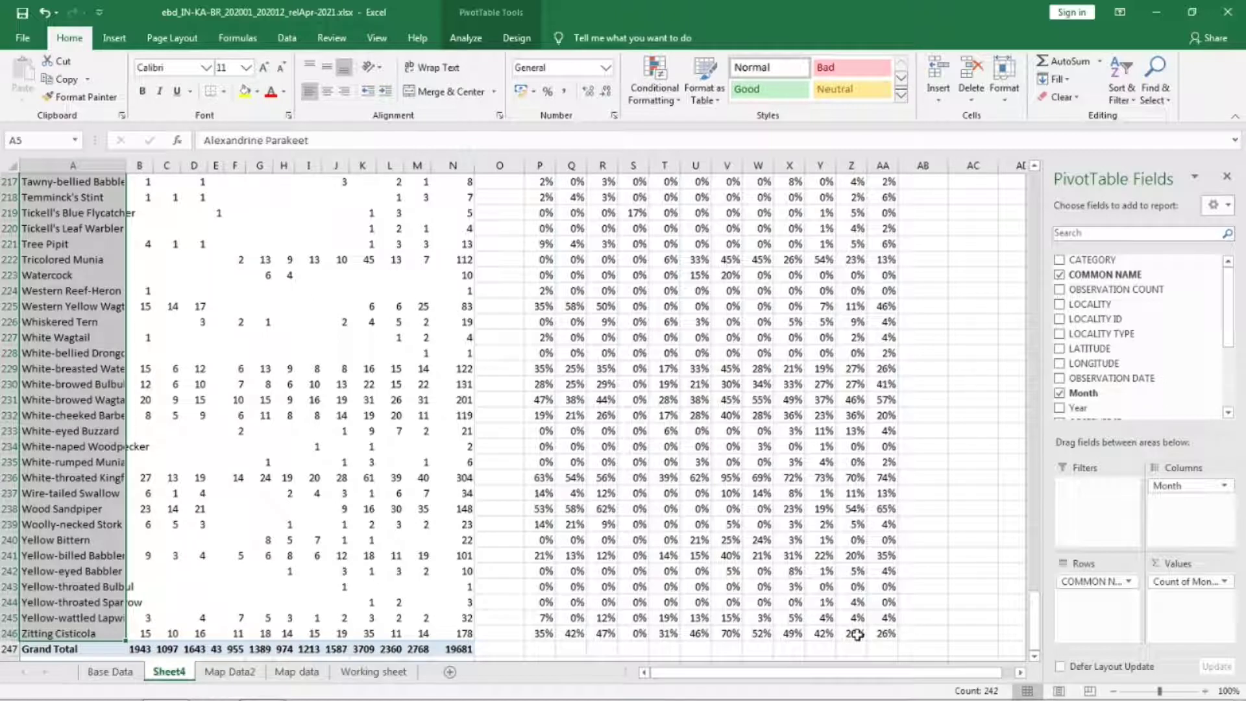
{"action": "key", "text": "ctrl+c"}
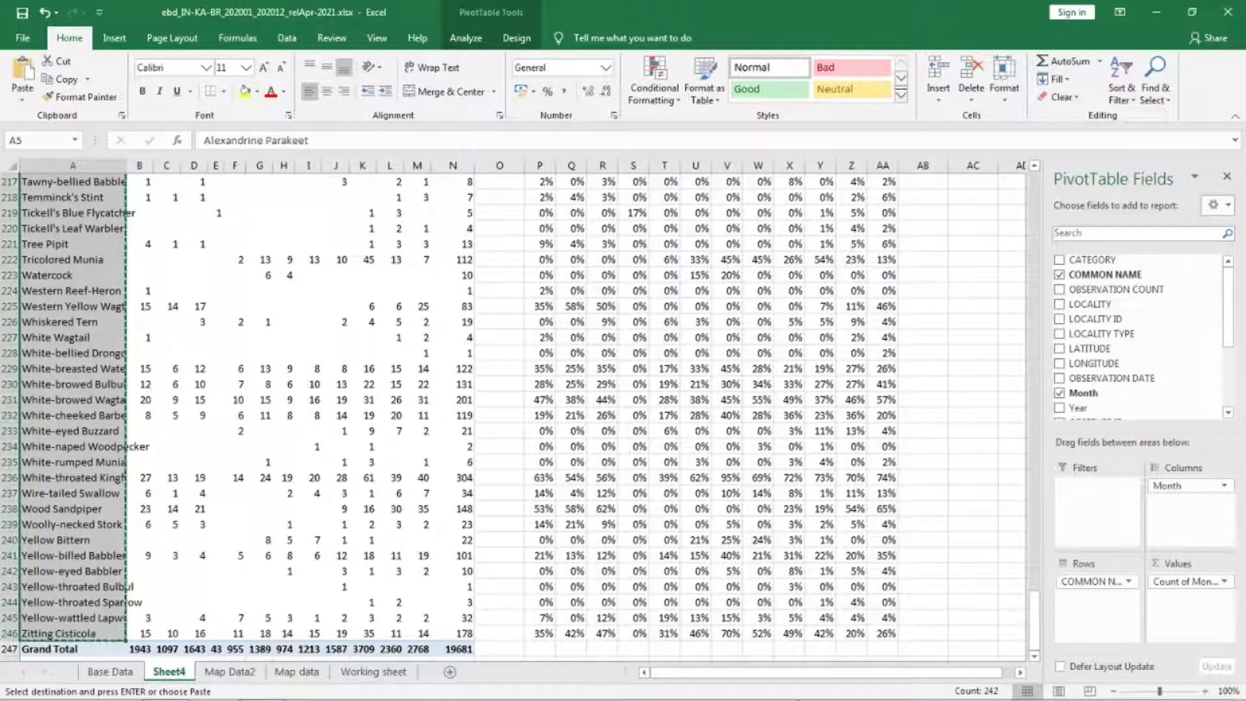
Paste the species names into Map Data2 column A and copy Sheet4's Jan–Dec percentage block.
{"action": "left_click", "coordinate": [221, 673]}
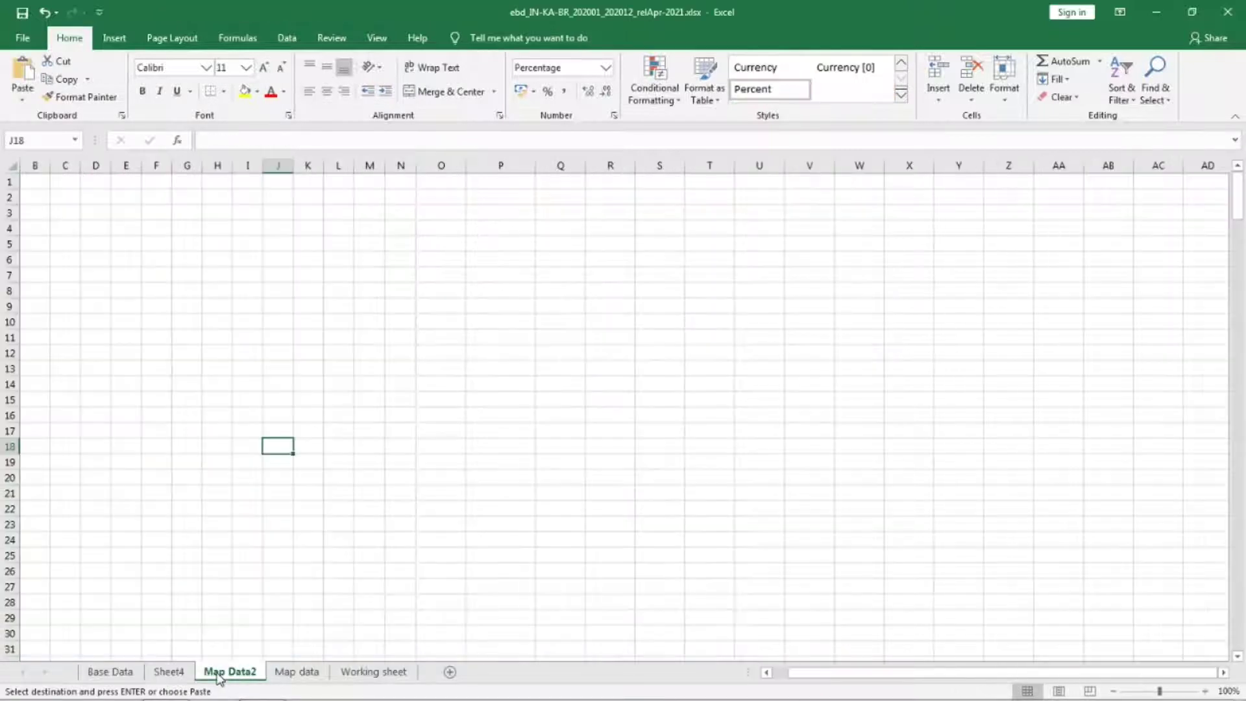
{"action": "key", "text": "ctrl+v"}
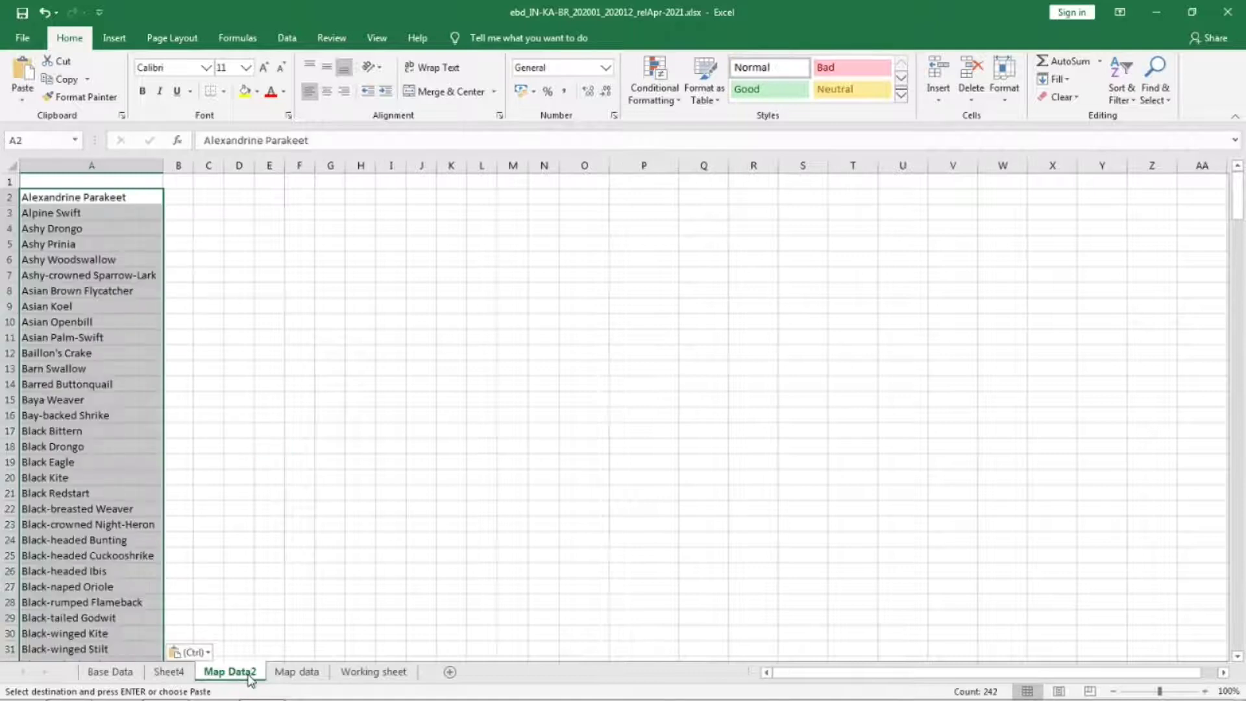
{"action": "left_click", "coordinate": [169, 672]}
{"action": "left_click", "coordinate": [531, 229]}
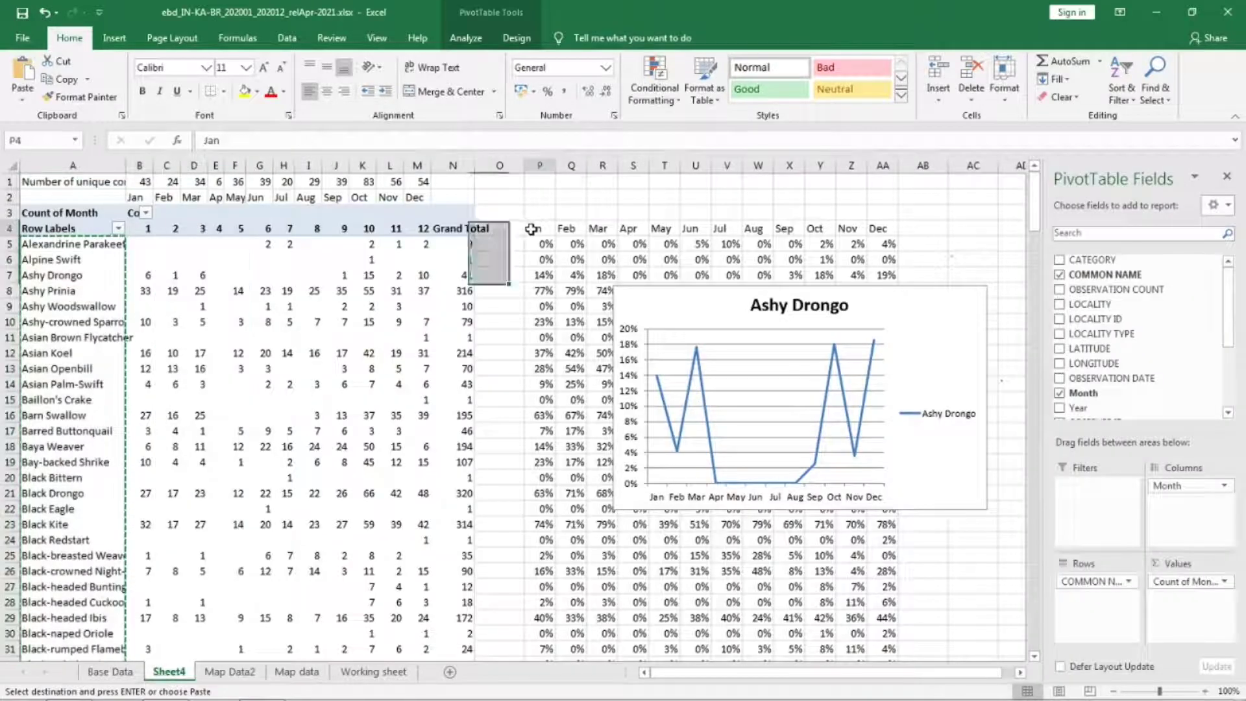
{"action": "key", "text": "ctrl+shift+Right"}
{"action": "key", "text": "ctrl+shift+Down"}
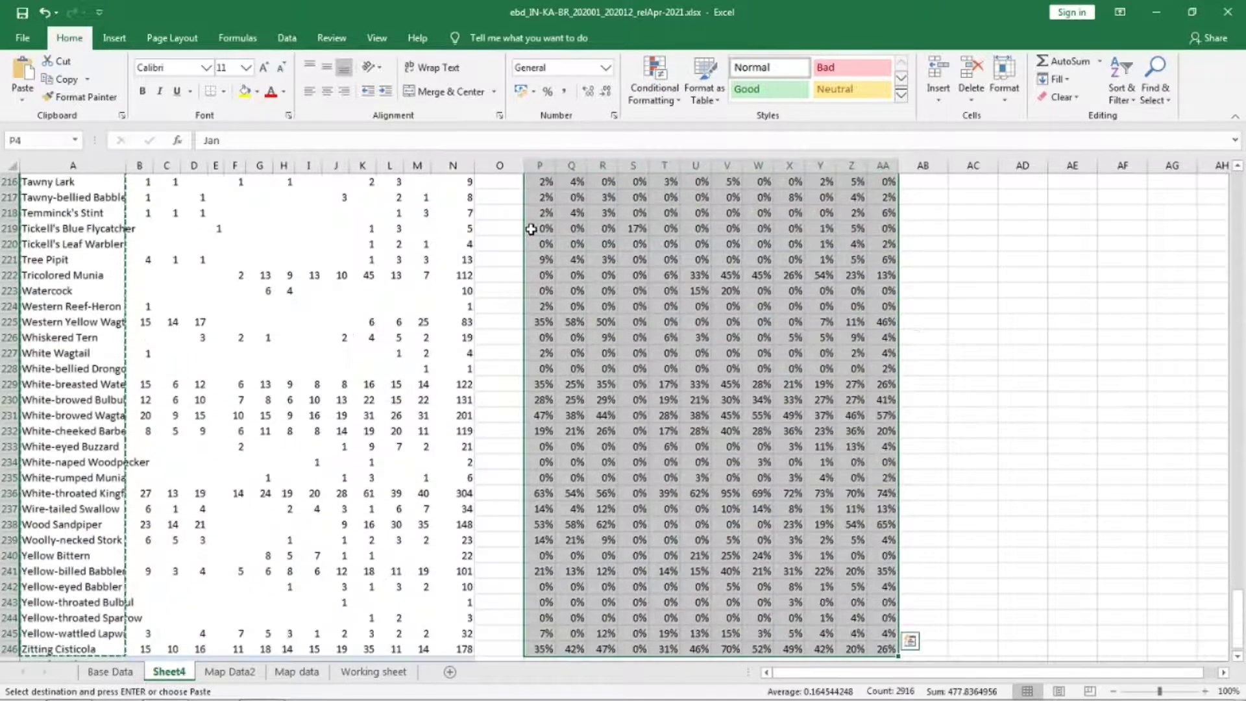
{"action": "key", "text": "ctrl+c"}
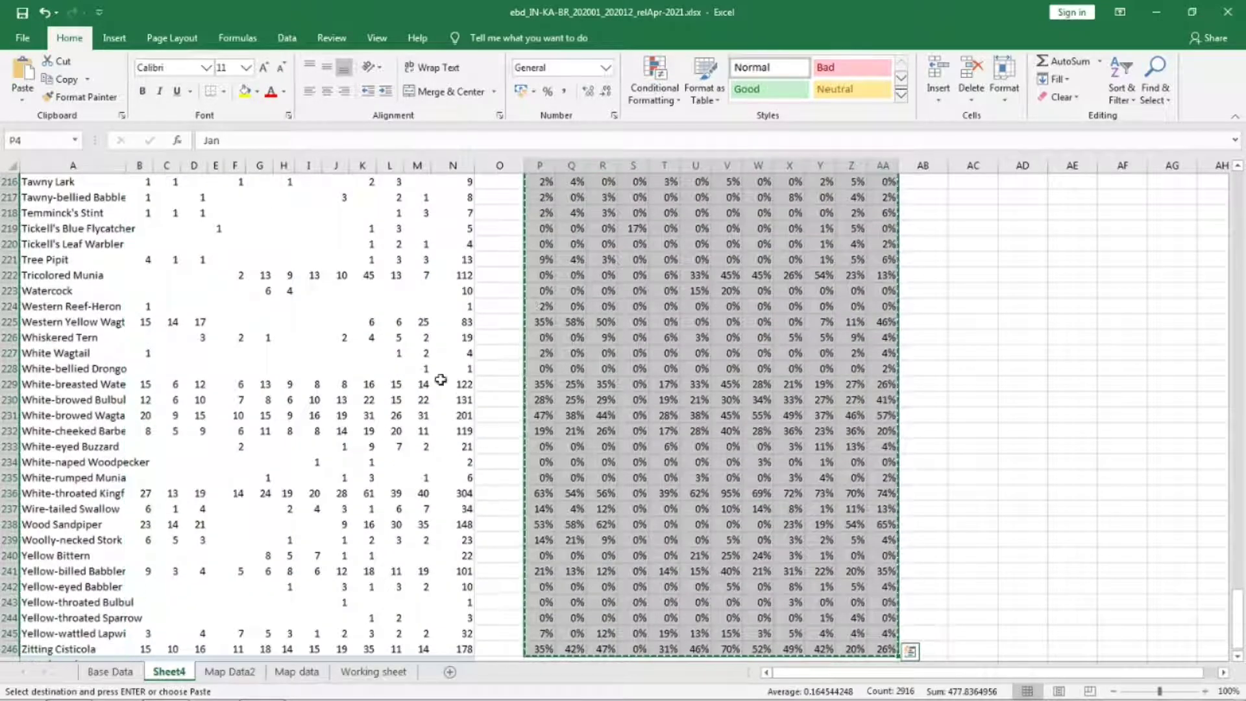
Paste the monthly percentages as values into Map Data2 starting at B1.
{"action": "left_click", "coordinate": [230, 672]}
{"action": "left_click", "coordinate": [178, 181]}
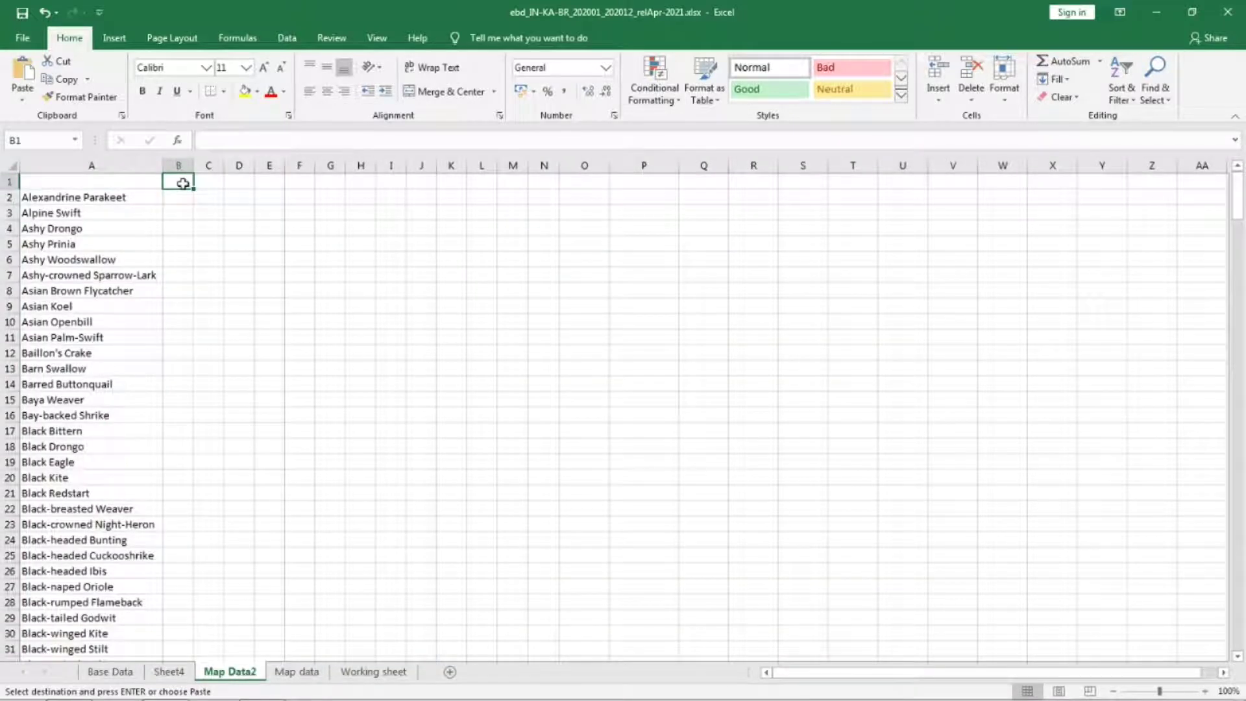
{"action": "right_click", "coordinate": [183, 183]}
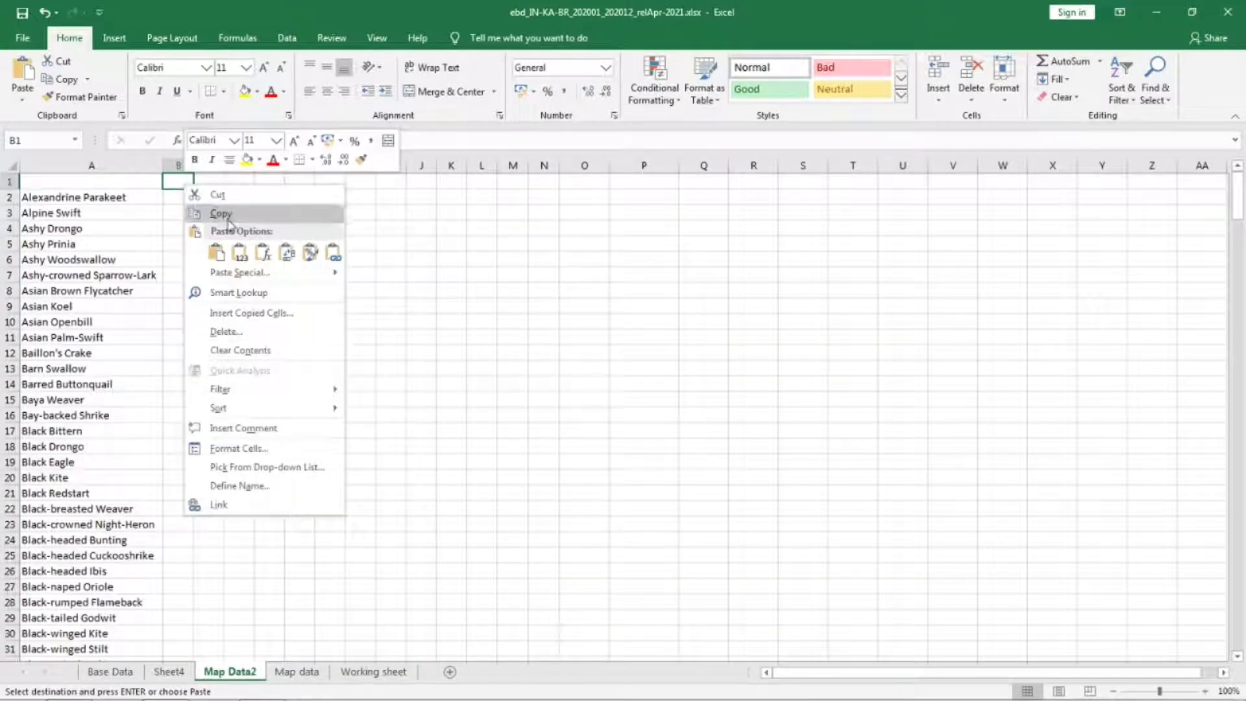
{"action": "left_click", "coordinate": [241, 255]}
{"action": "left_click", "coordinate": [651, 200]}
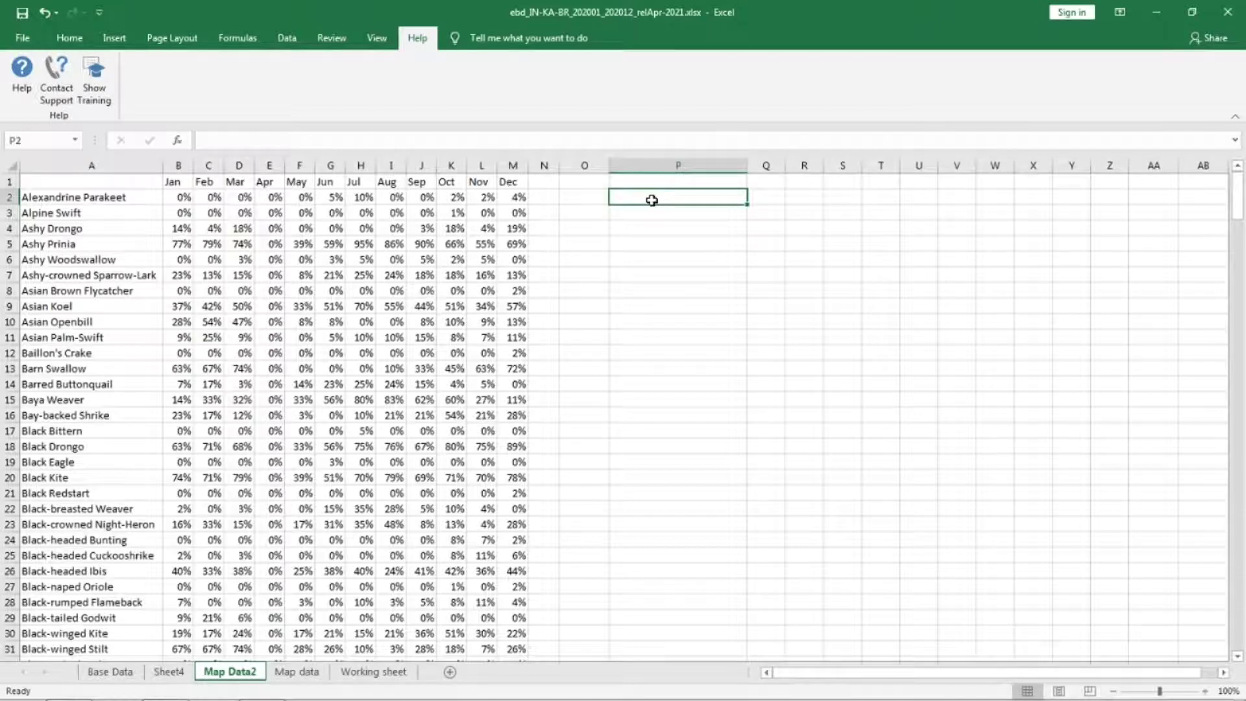
Copy the Jan–Dec month headers into Q1:AB1.
{"action": "left_click", "coordinate": [174, 181]}
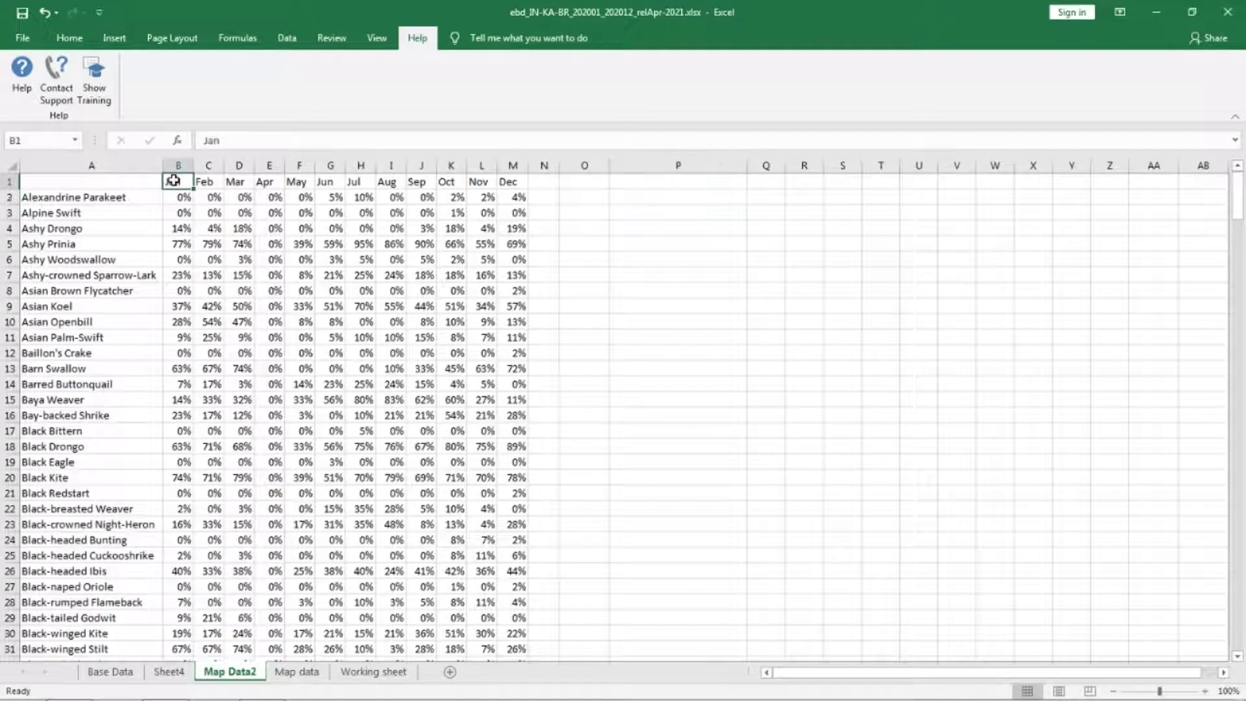
{"action": "key", "text": "ctrl+shift+Right"}
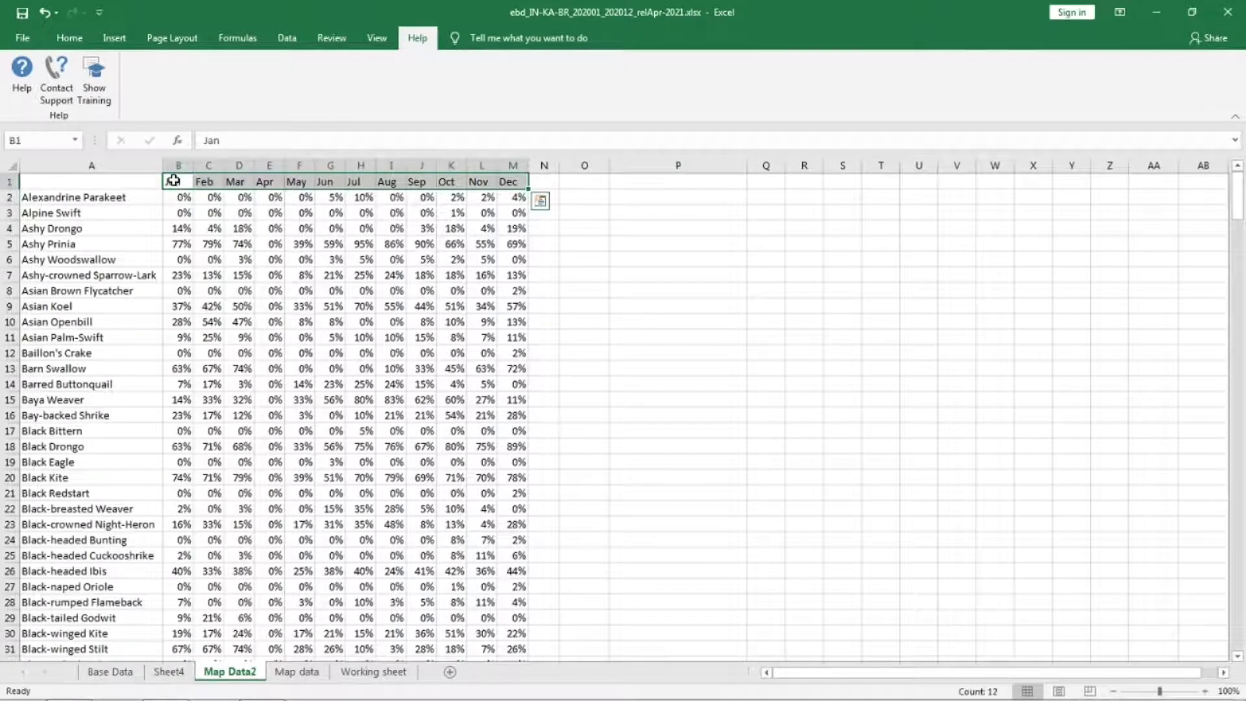
{"action": "key", "text": "ctrl+c"}
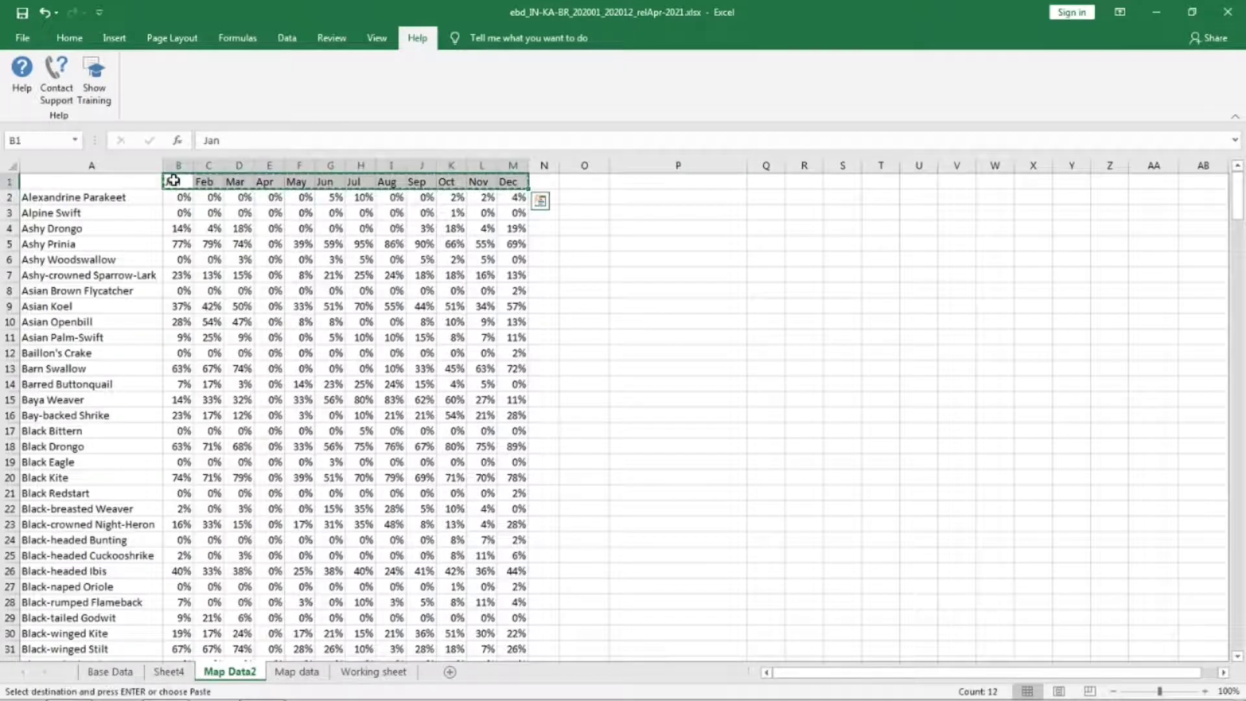
{"action": "left_click", "coordinate": [764, 181]}
{"action": "key", "text": "ctrl+v"}
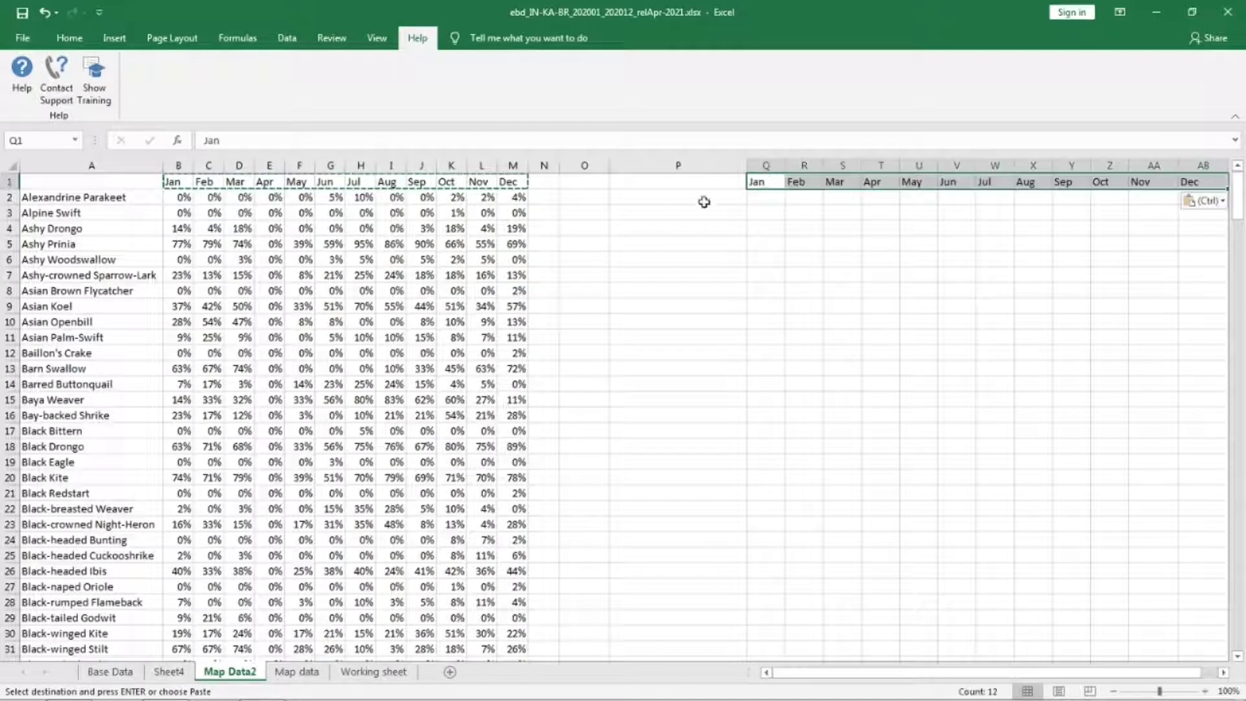
Copy the Ashy Drongo row with its monthly percentages into P2.
{"action": "left_click", "coordinate": [118, 229]}
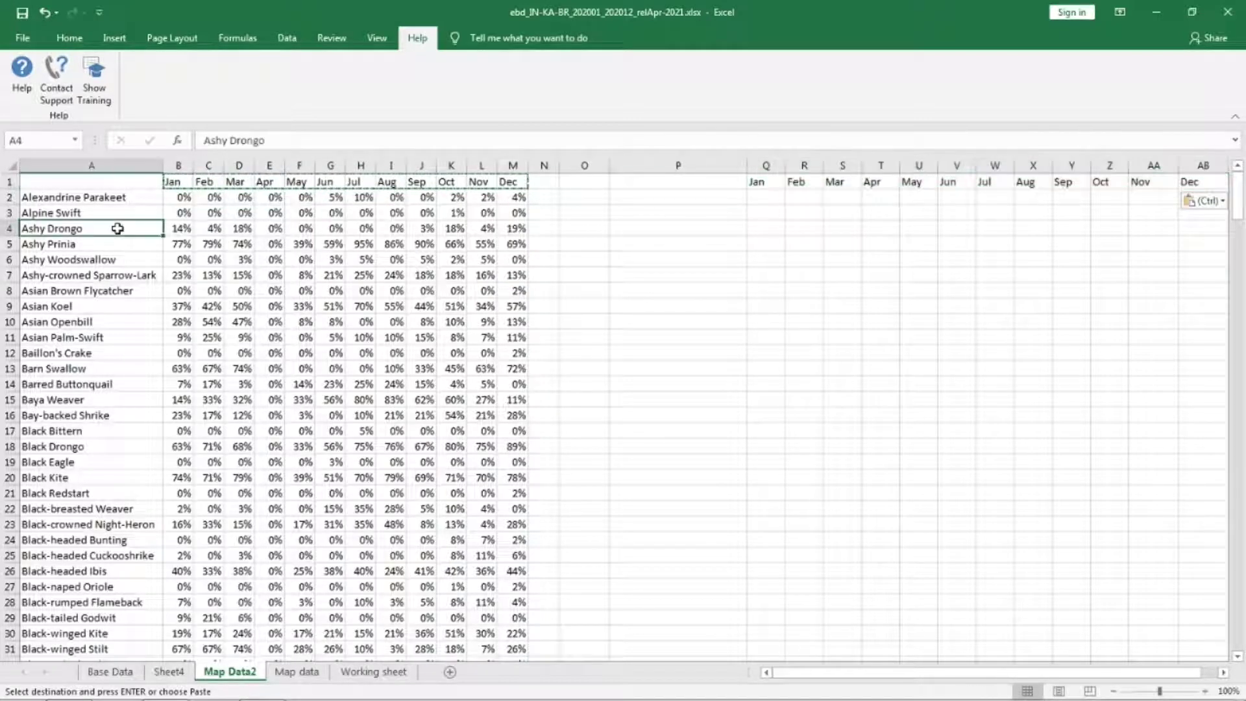
{"action": "key", "text": "ctrl+shift+Right"}
{"action": "key", "text": "ctrl+c"}
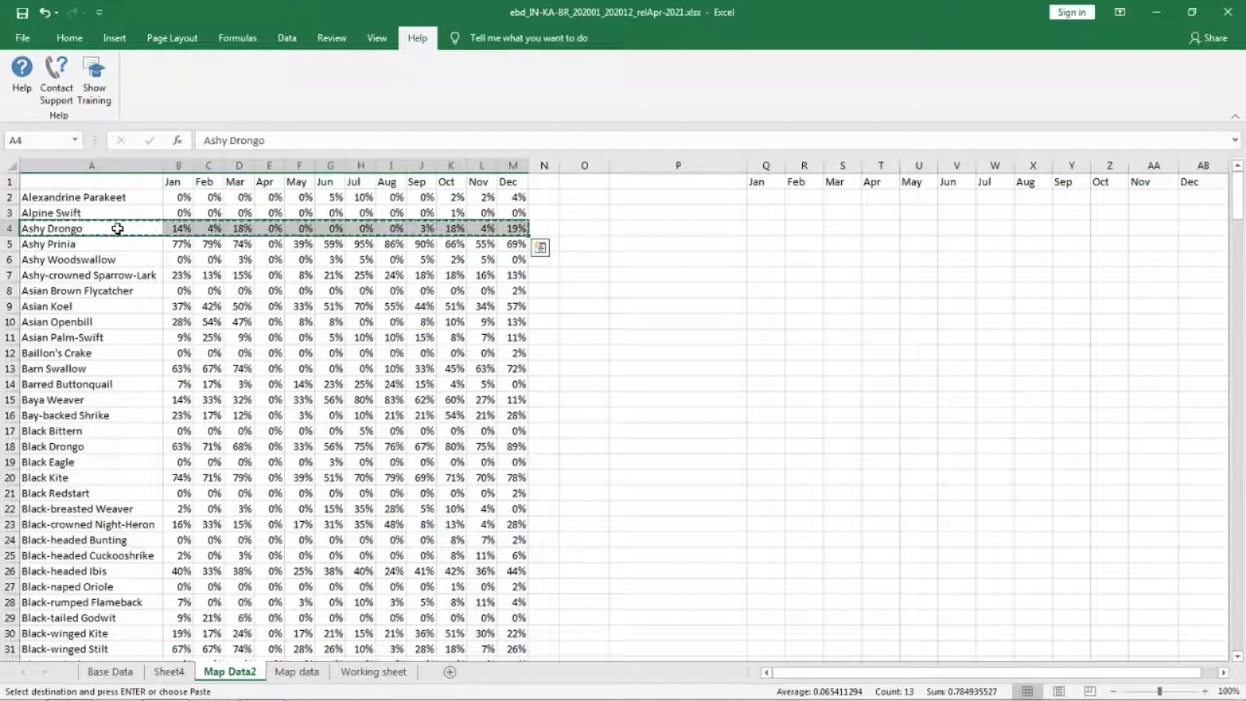
{"action": "left_click", "coordinate": [672, 204]}
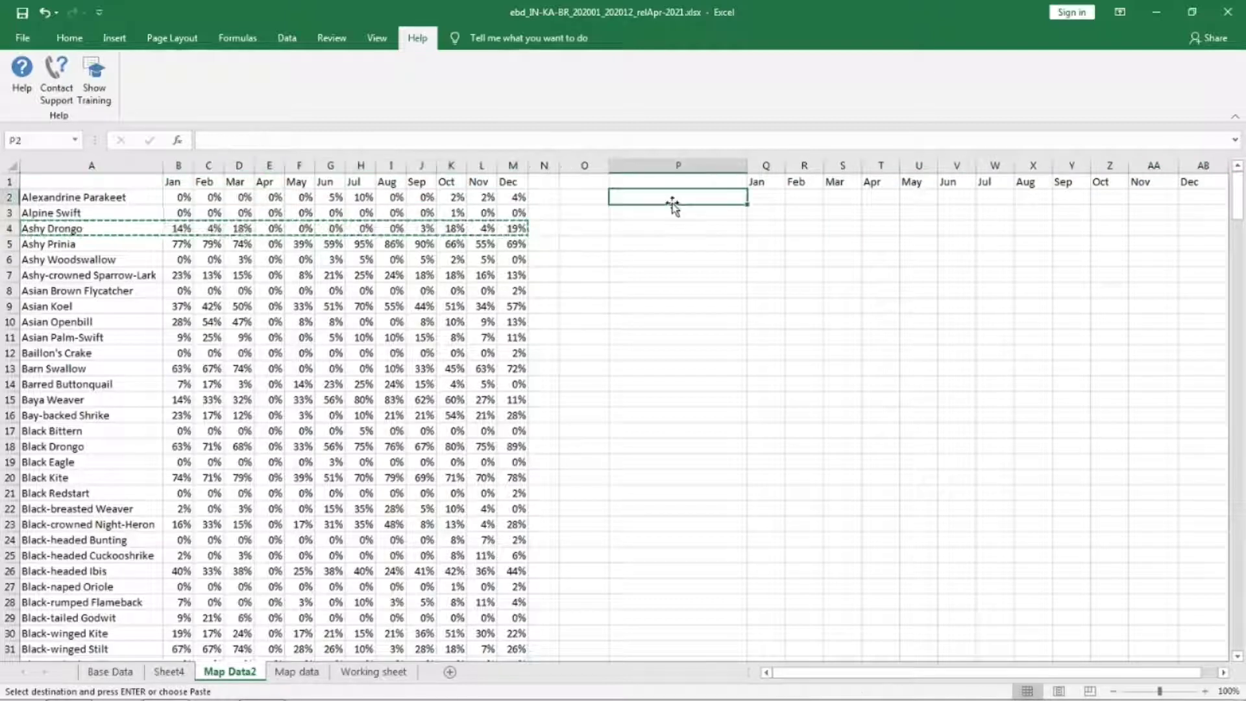
{"action": "key", "text": "ctrl+v"}
{"action": "left_click", "coordinate": [659, 216]}
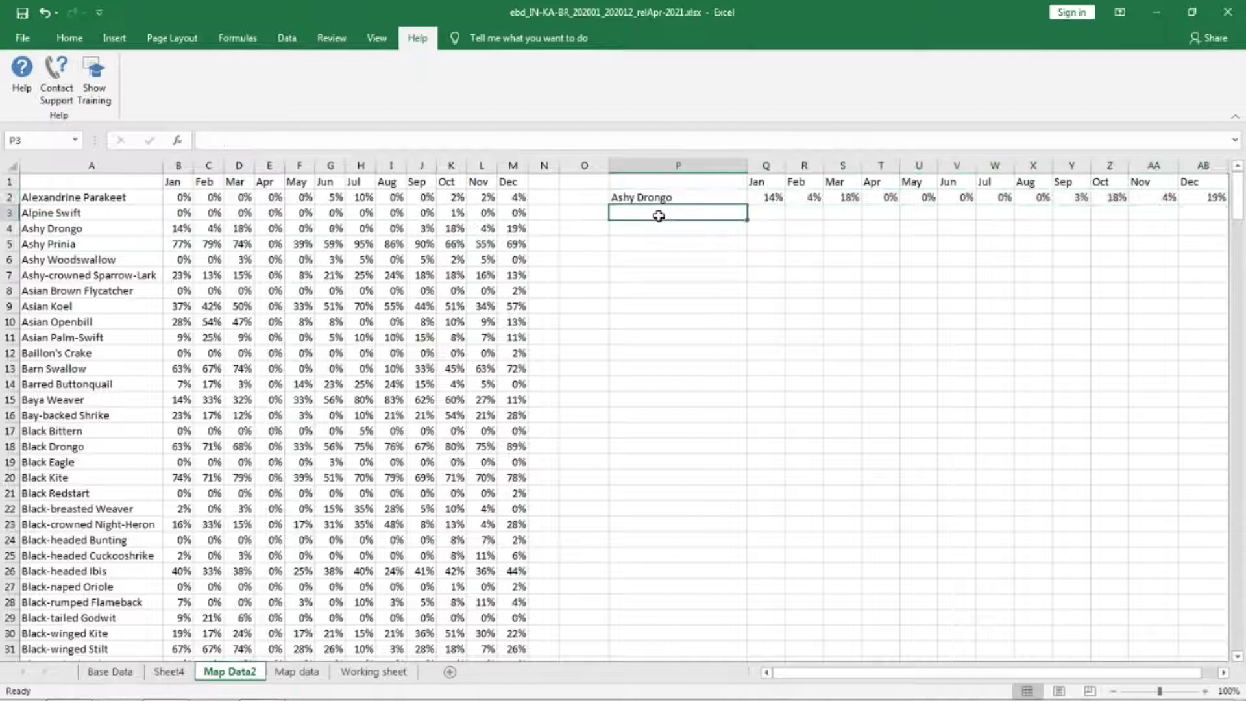
{"action": "left_click", "coordinate": [650, 261]}
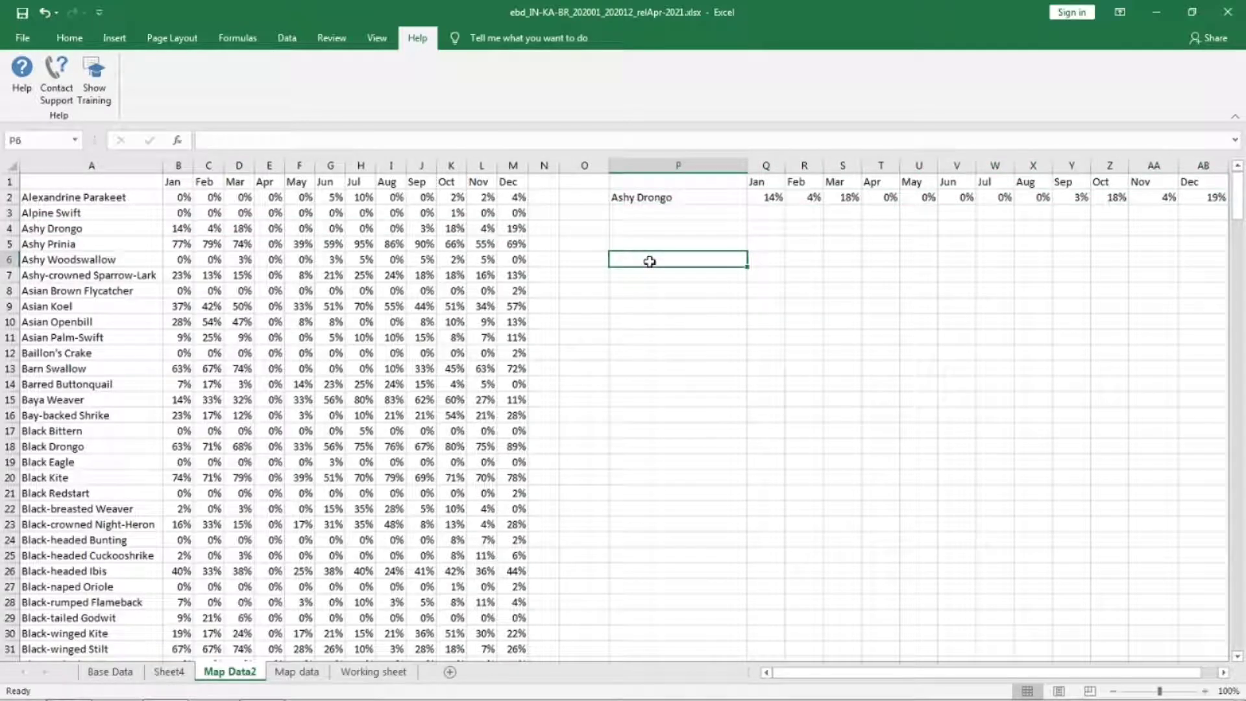
Search the sheet for Brown Shrike and select its name in A45.
{"action": "key", "text": "ctrl+f"}
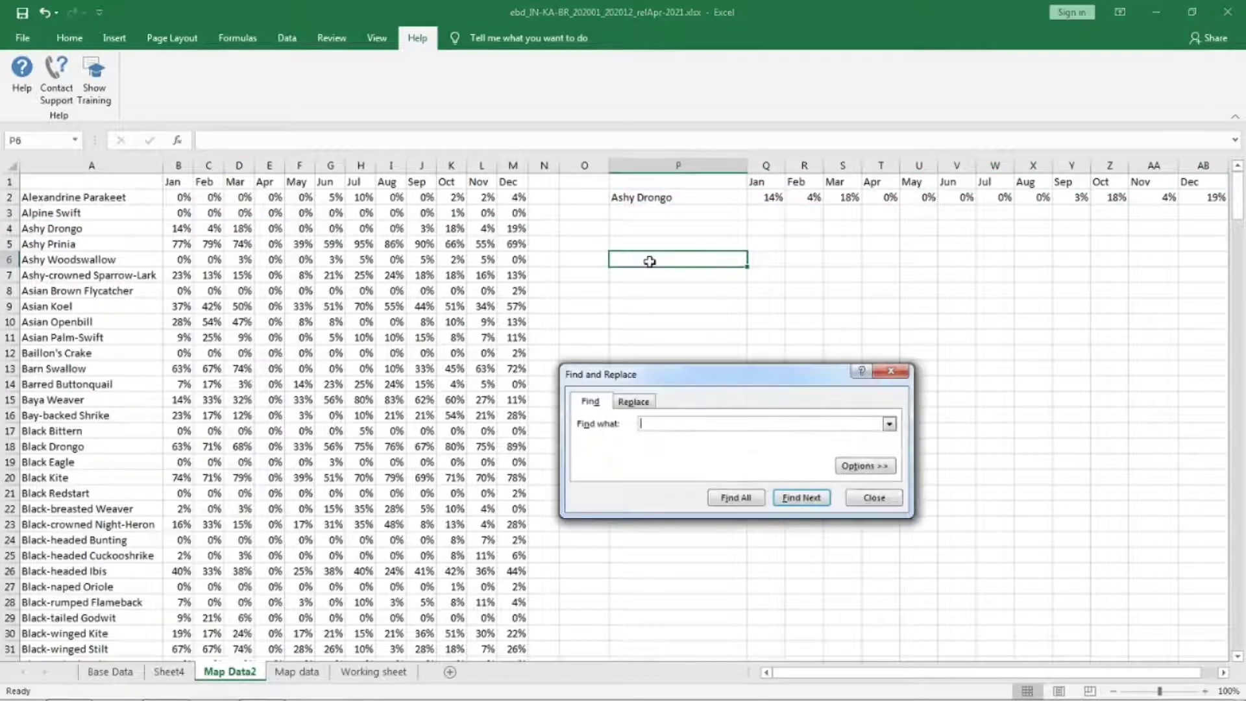
{"action": "key", "text": "ctrl+v"}
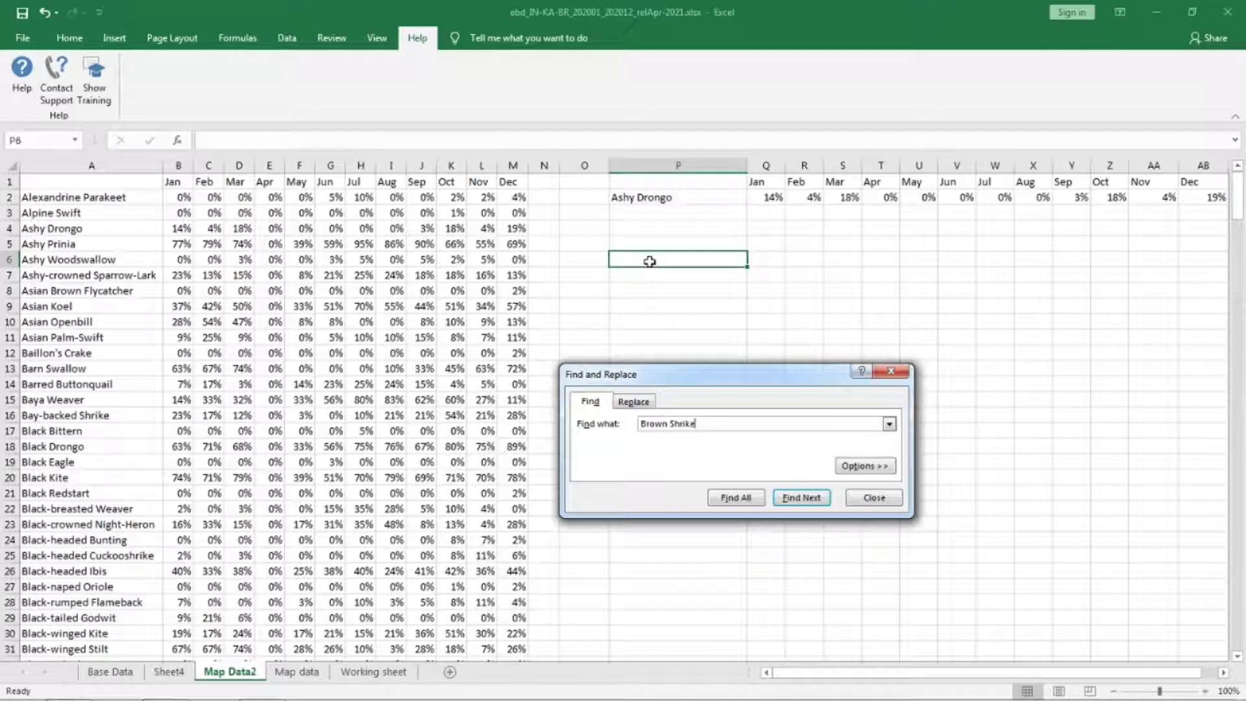
{"action": "left_click", "coordinate": [791, 500]}
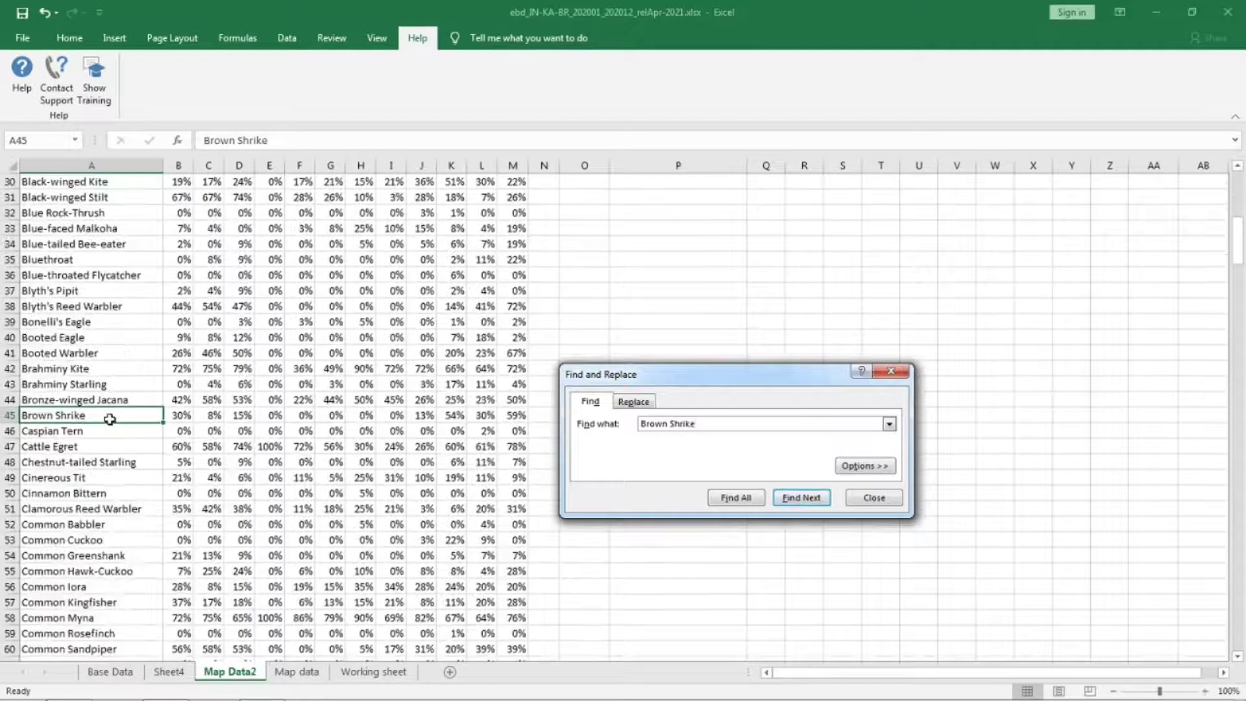
{"action": "left_click", "coordinate": [109, 419]}
{"action": "left_click", "coordinate": [872, 499]}
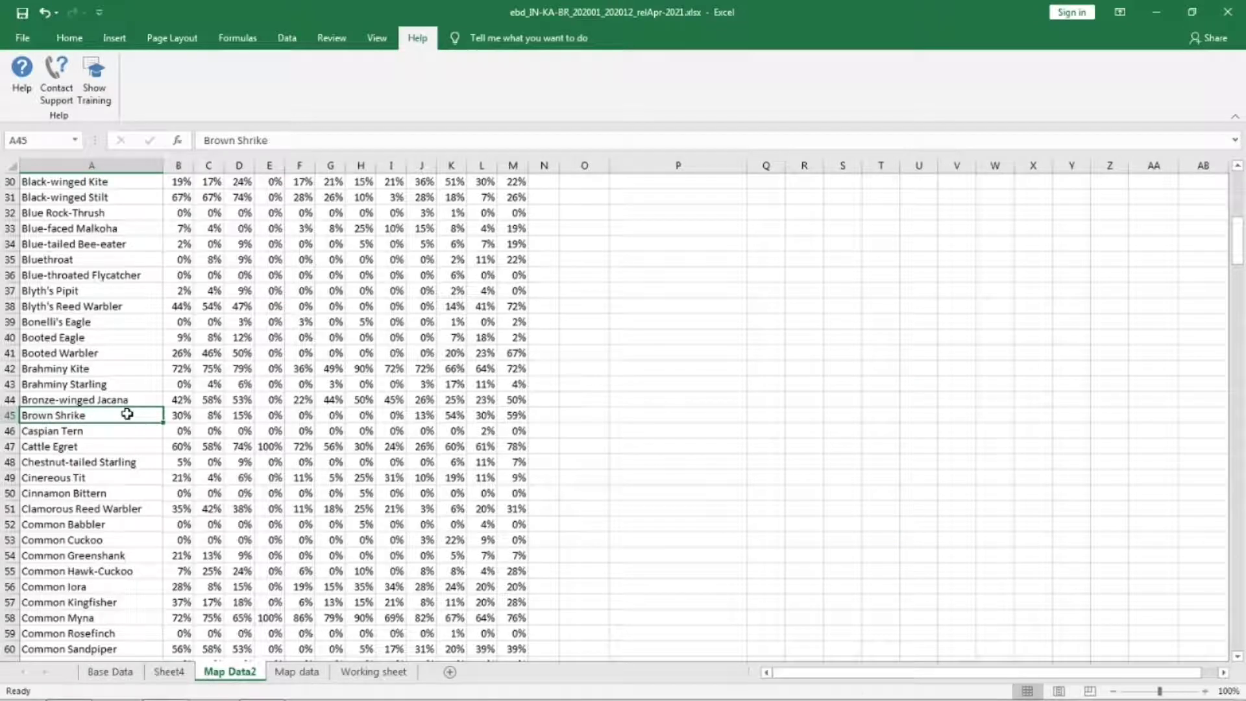
Copy the Brown Shrike row into P3 of the summary table.
{"action": "key", "text": "ctrl+shift+Right"}
{"action": "key", "text": "ctrl+c"}
{"action": "key", "text": "Right"}
{"action": "key", "text": "Right"}
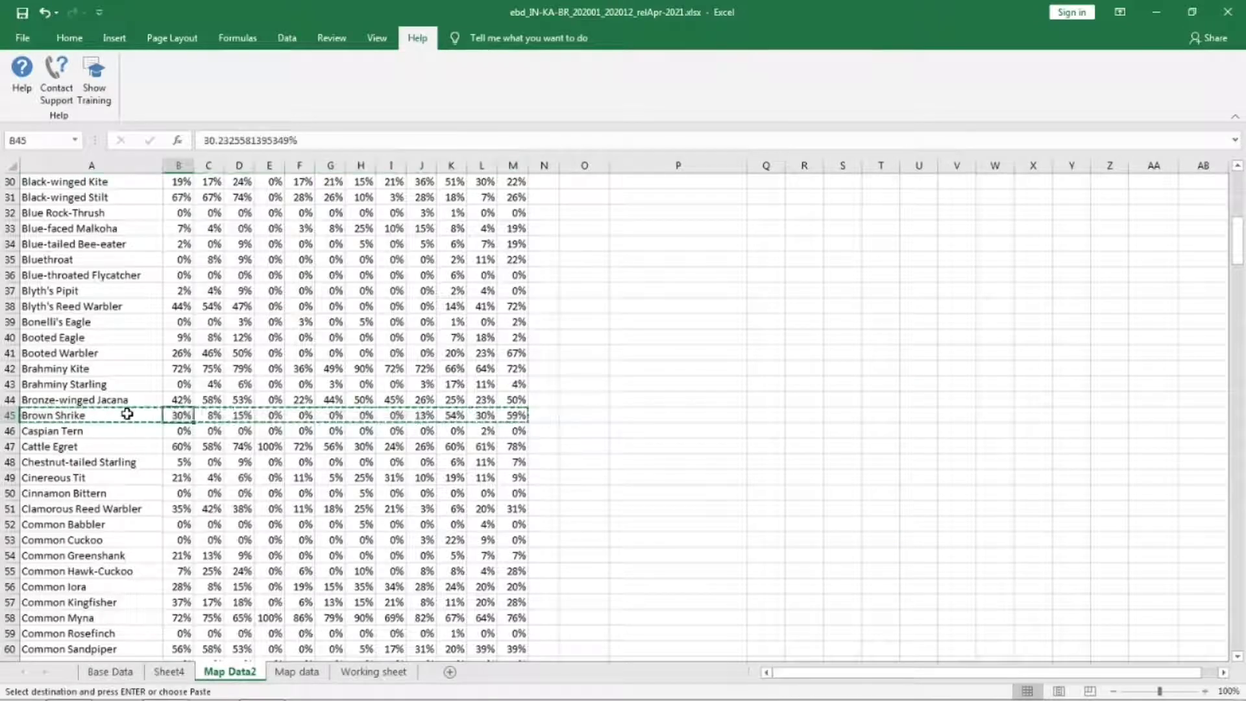
{"action": "key", "text": "Right"}
{"action": "key", "text": "Right"}
{"action": "key", "text": "Right"}
{"action": "key", "text": "Right"}
{"action": "key", "text": "Right"}
{"action": "key", "text": "Right"}
{"action": "key", "text": "Right"}
{"action": "key", "text": "Right"}
{"action": "key", "text": "Right"}
{"action": "key", "text": "Right"}
{"action": "key", "text": "Right"}
{"action": "key", "text": "Right"}
{"action": "key", "text": "Right"}
{"action": "key", "text": "Right"}
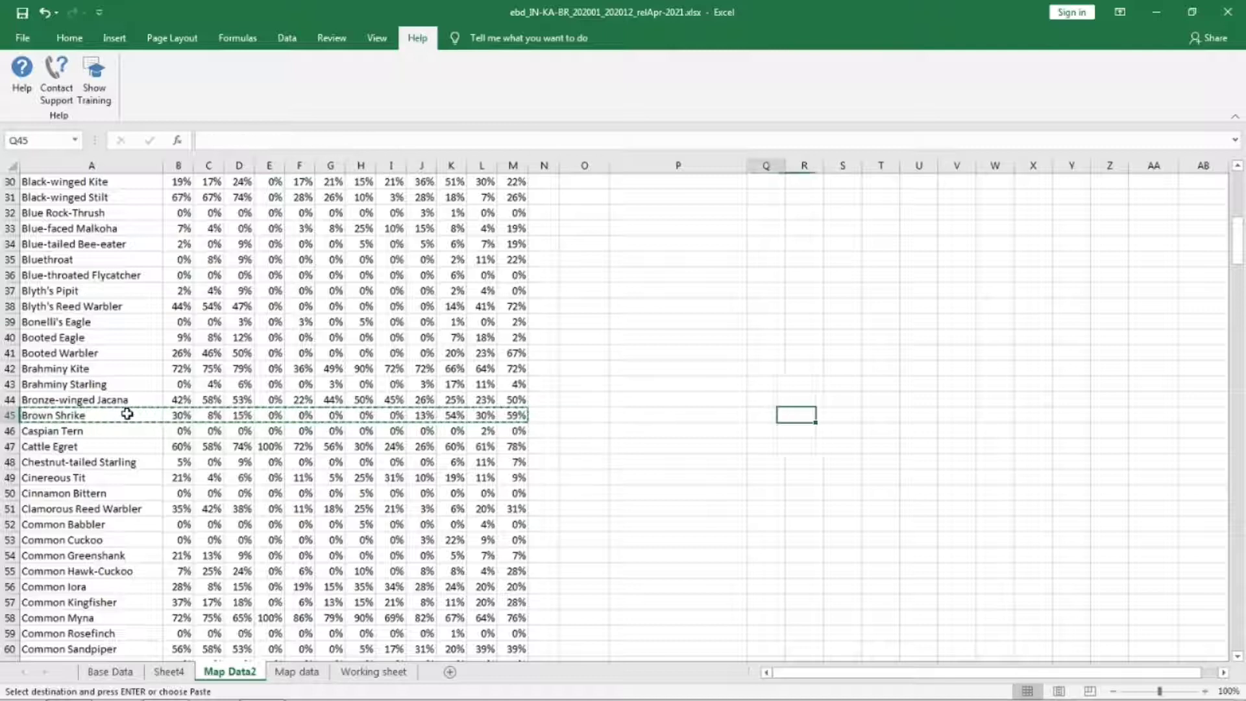
{"action": "key", "text": "Left"}
{"action": "key", "text": "ctrl+Up"}
{"action": "key", "text": "Down"}
{"action": "key", "text": "ctrl+v"}
{"action": "key", "text": "Down"}
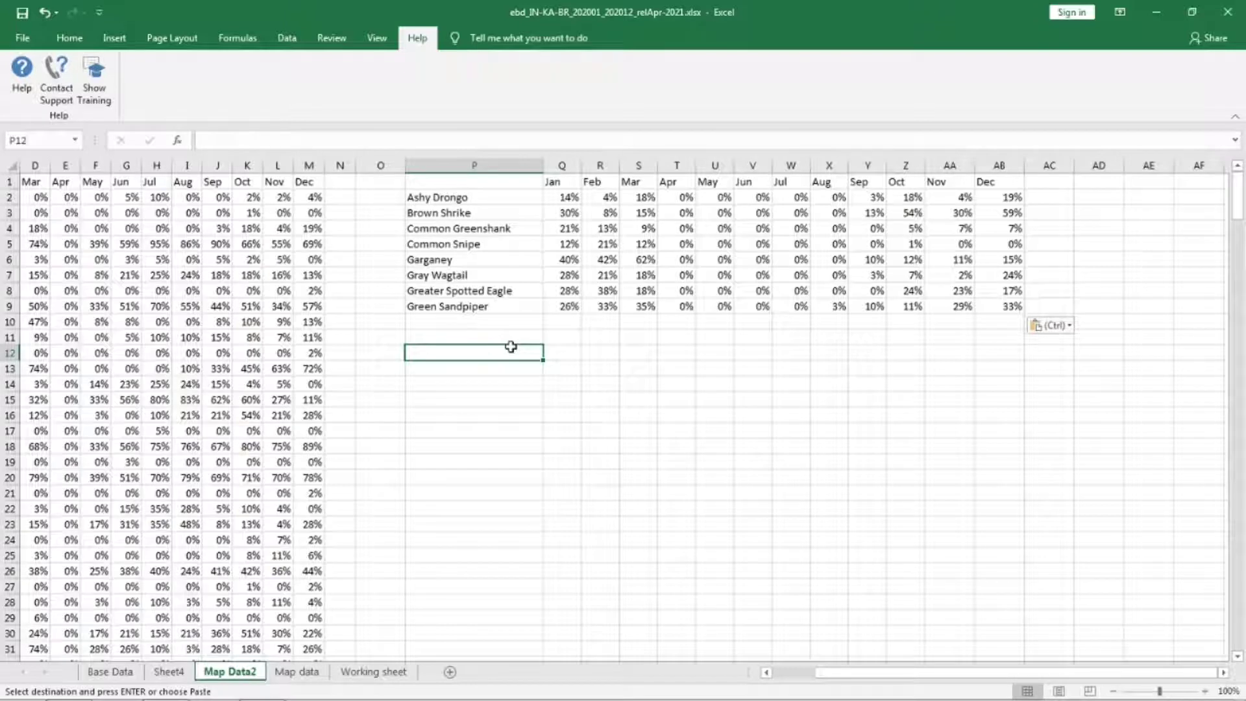
Insert a 2-D line chart of the species table P1:AB9 and enlarge it.
{"action": "left_click", "coordinate": [497, 181]}
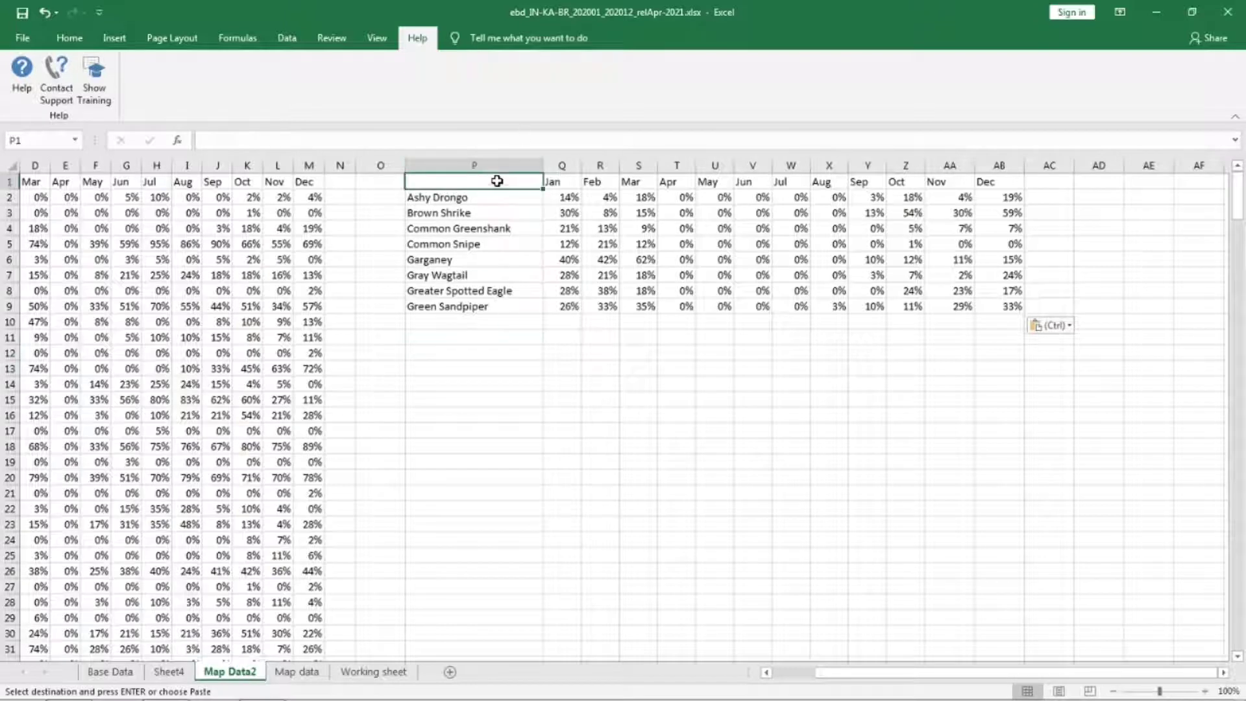
{"action": "key", "text": "ctrl+a"}
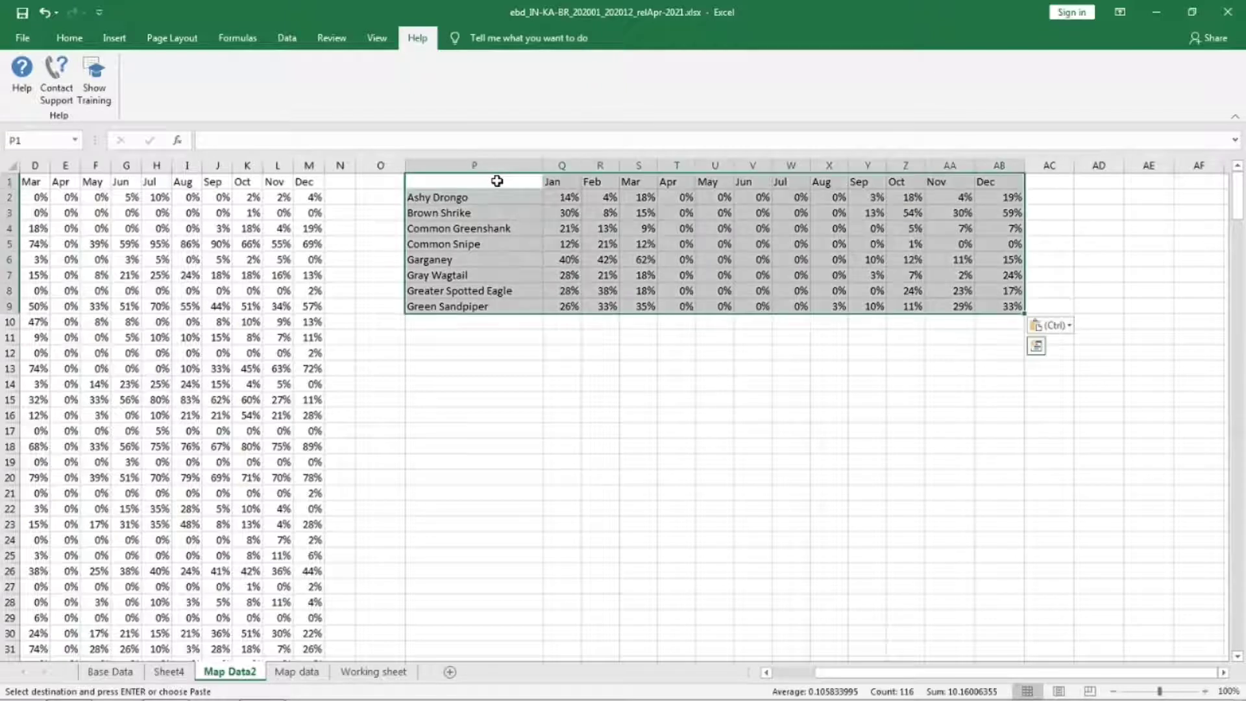
{"action": "left_click", "coordinate": [114, 39]}
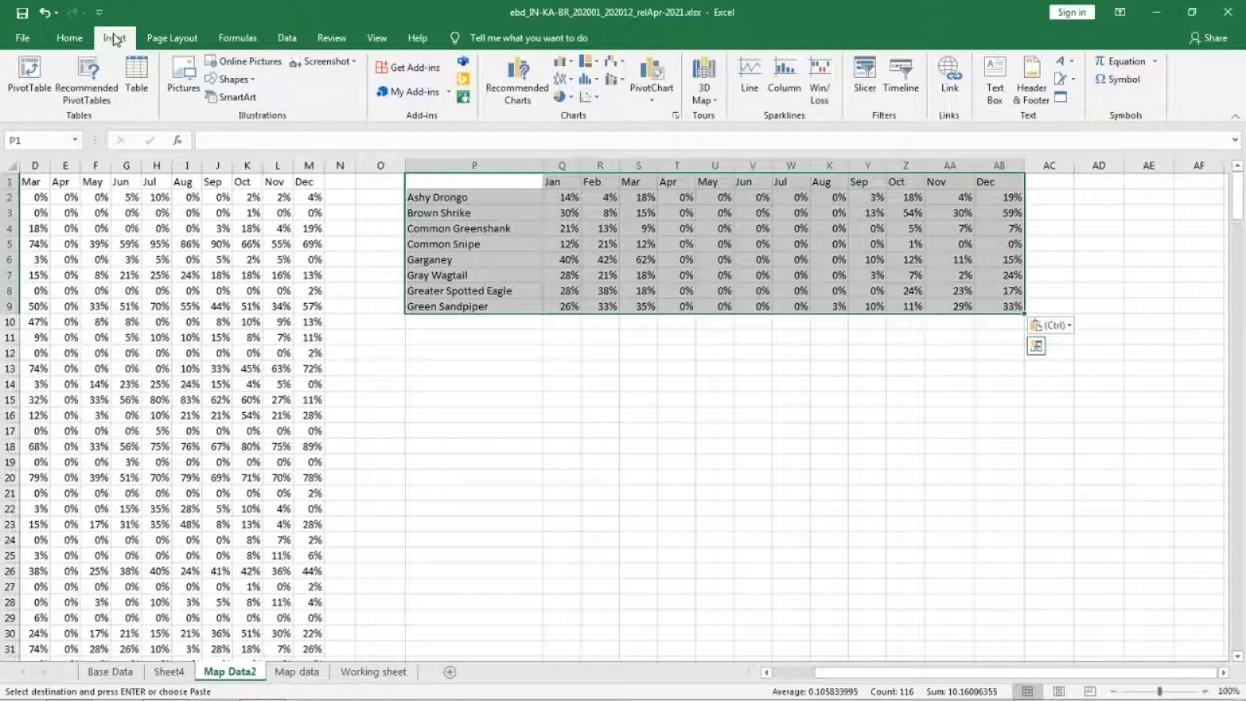
{"action": "left_click", "coordinate": [561, 79]}
{"action": "left_click", "coordinate": [573, 126]}
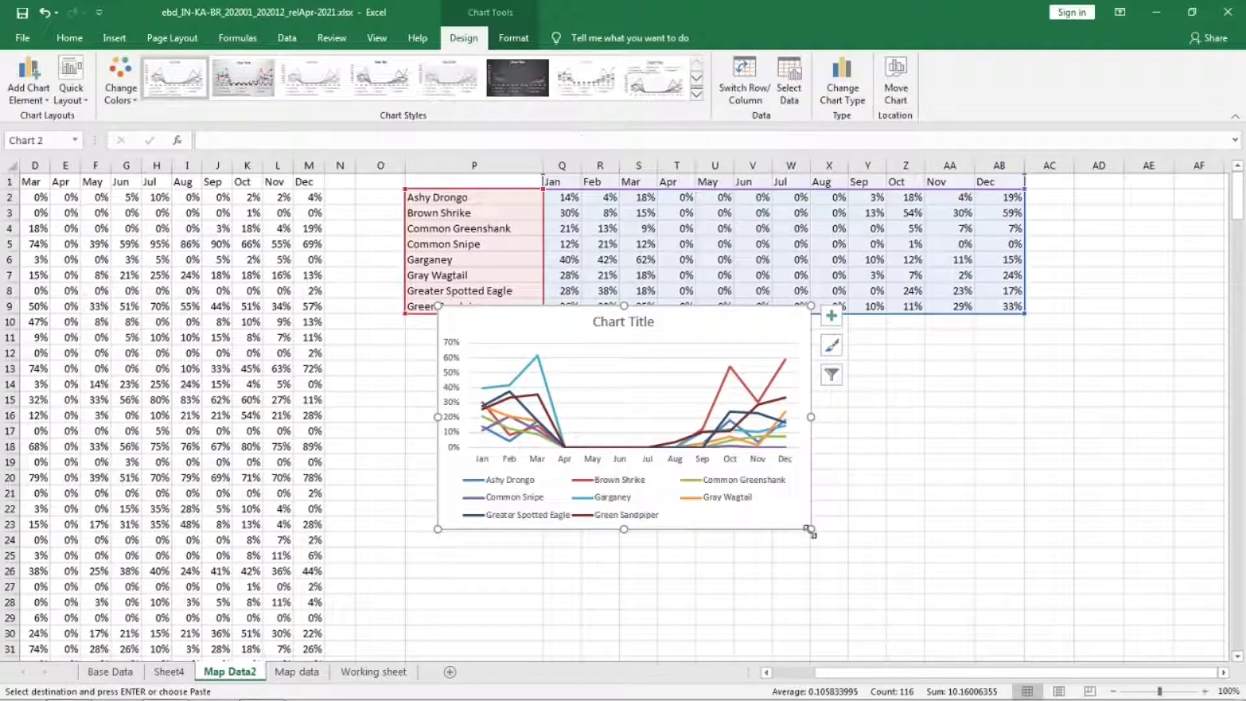
{"action": "left_click_drag", "start_coordinate": [811, 529], "coordinate": [1031, 640]}
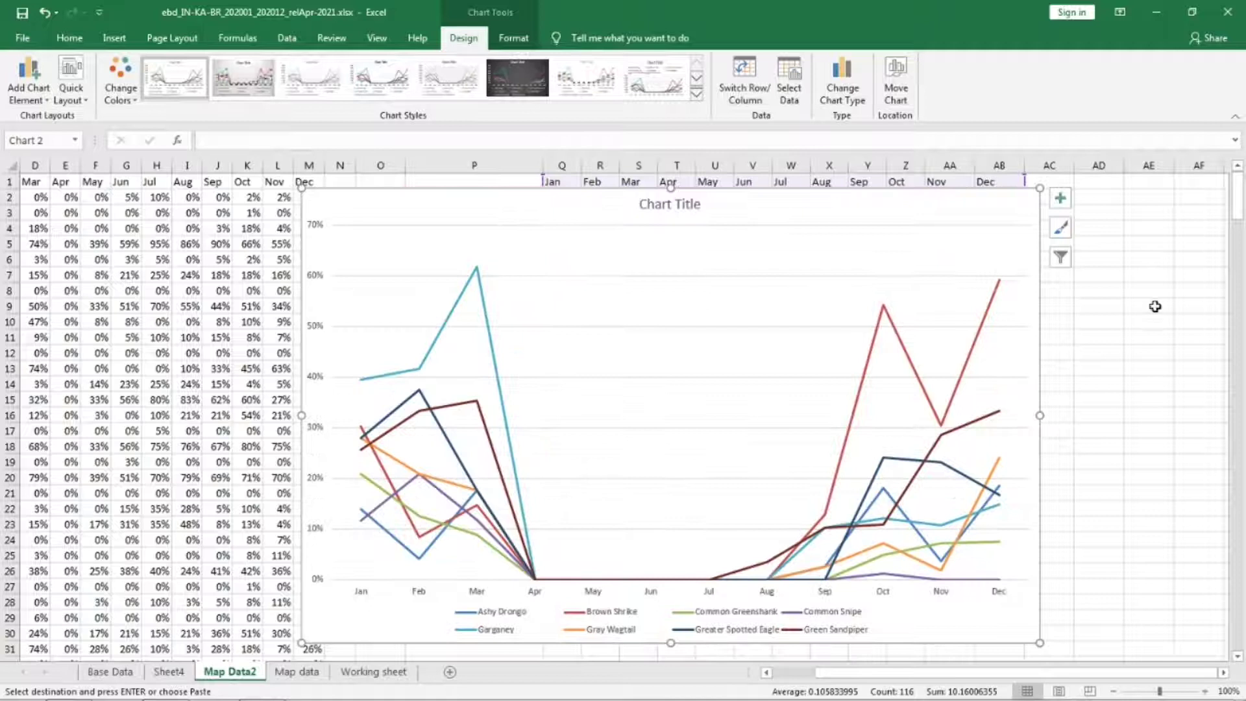
Add Axis Titles and a Data Table to the line chart via Chart Elements.
{"action": "left_click", "coordinate": [1062, 202]}
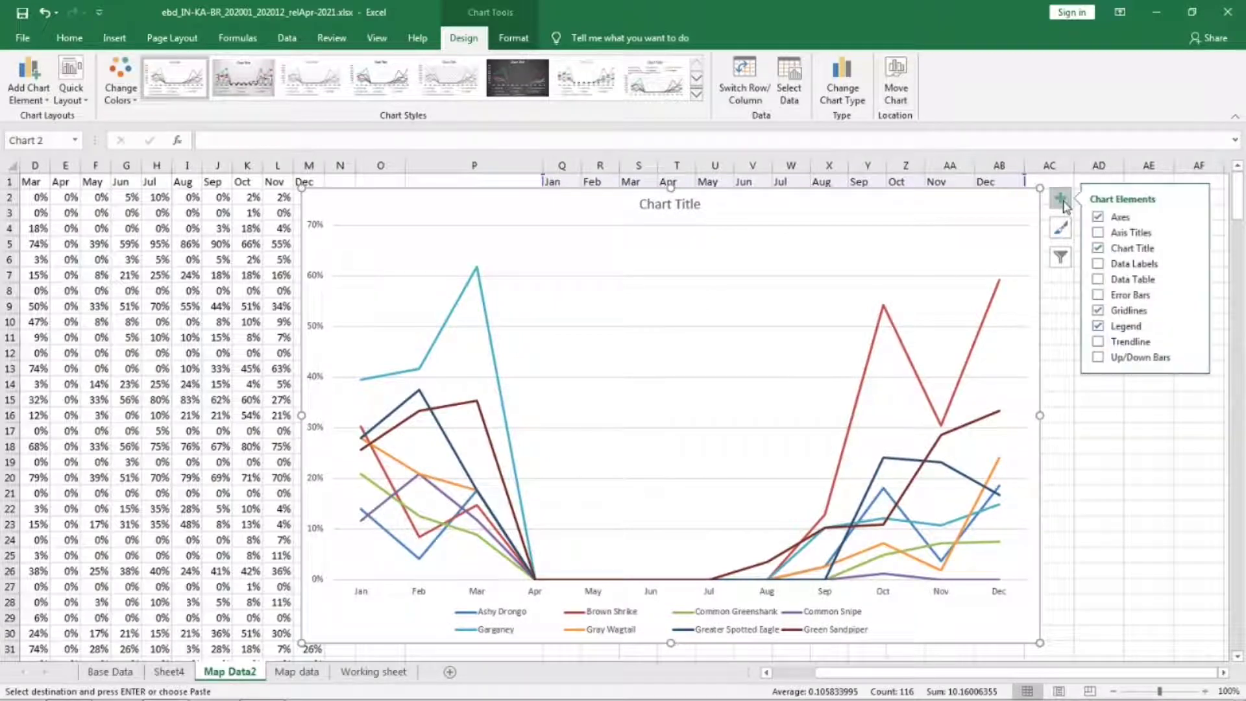
{"action": "left_click", "coordinate": [1117, 235]}
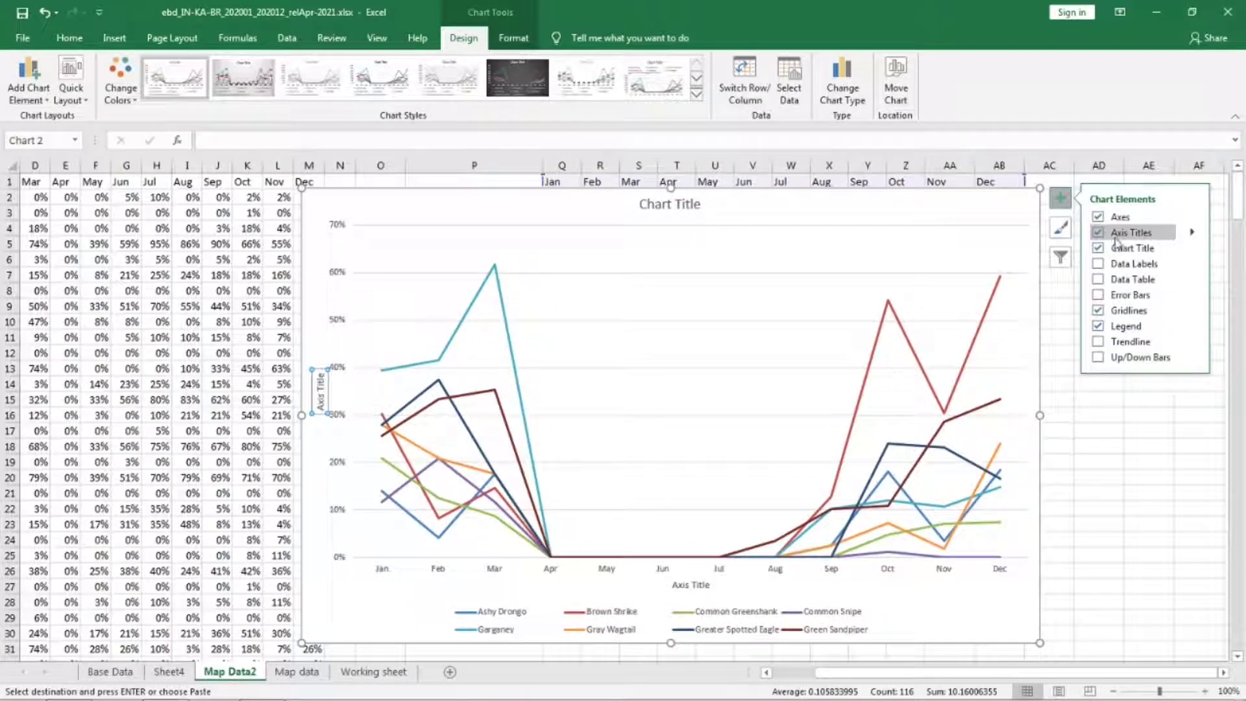
{"action": "left_click", "coordinate": [1132, 280]}
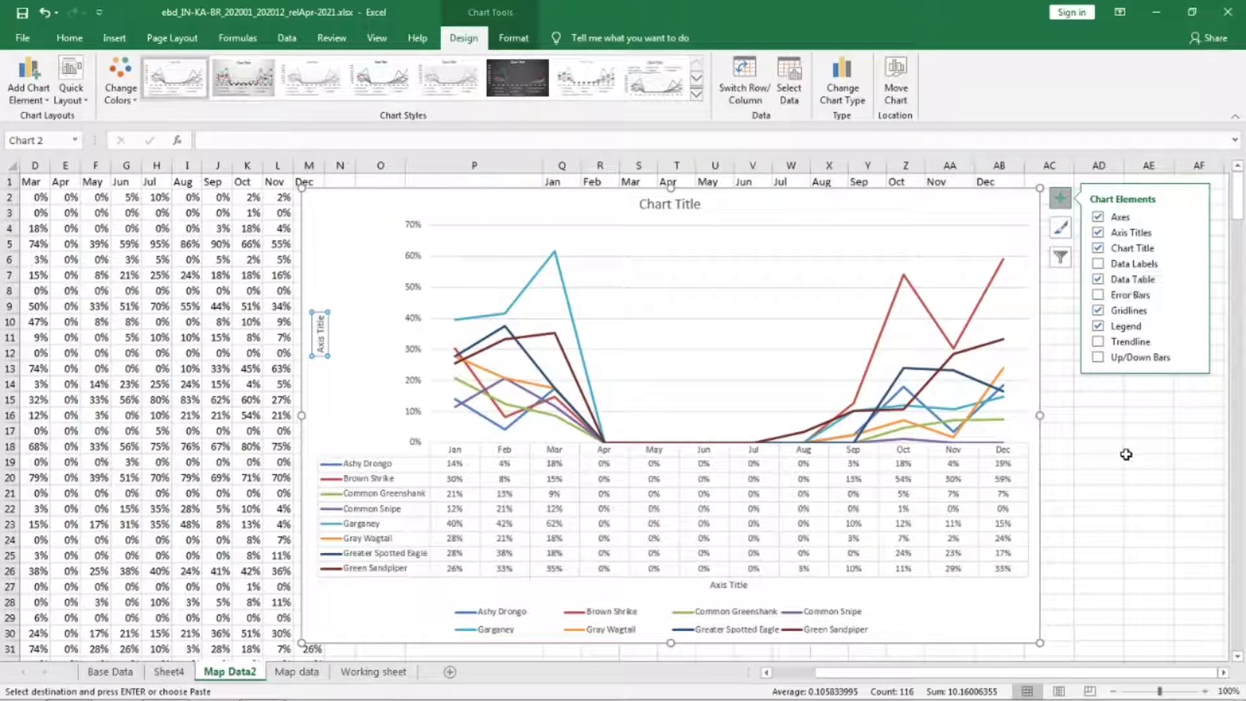
Retitle the vertical axis 'Frequency of Reporting' and the horizontal axis 'Months'.
{"action": "double_click", "coordinate": [322, 328]}
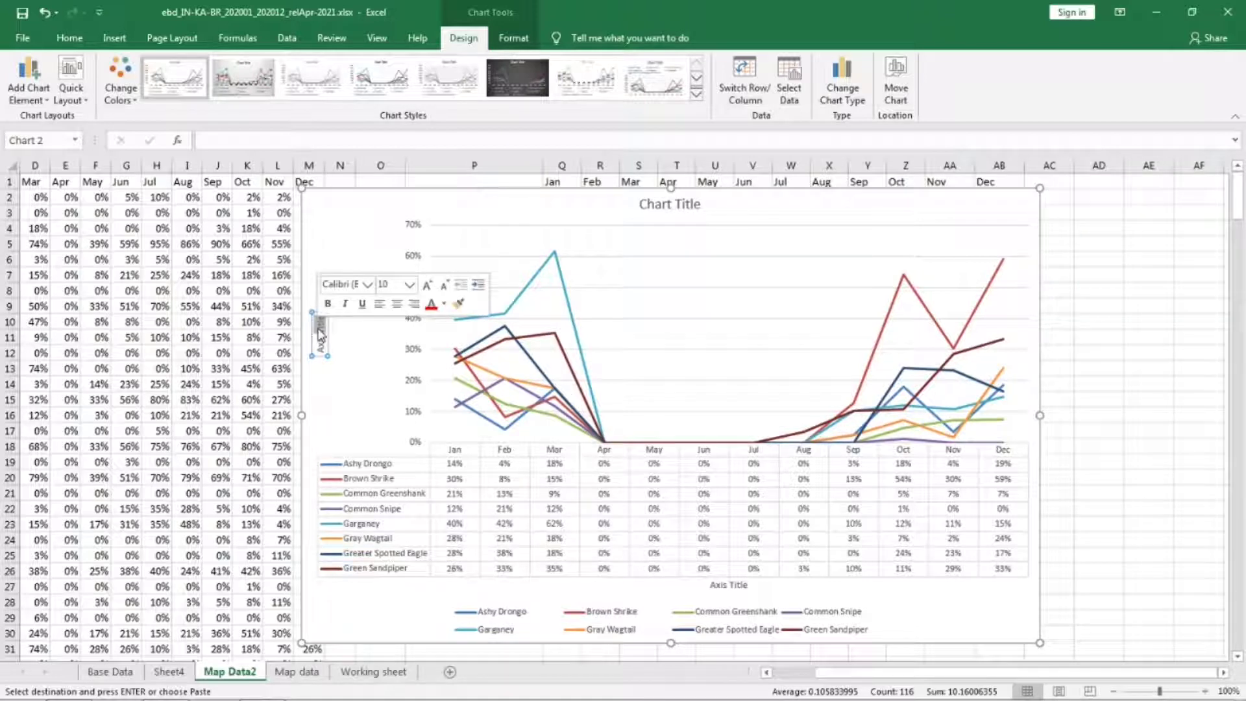
{"action": "triple_click", "coordinate": [320, 334]}
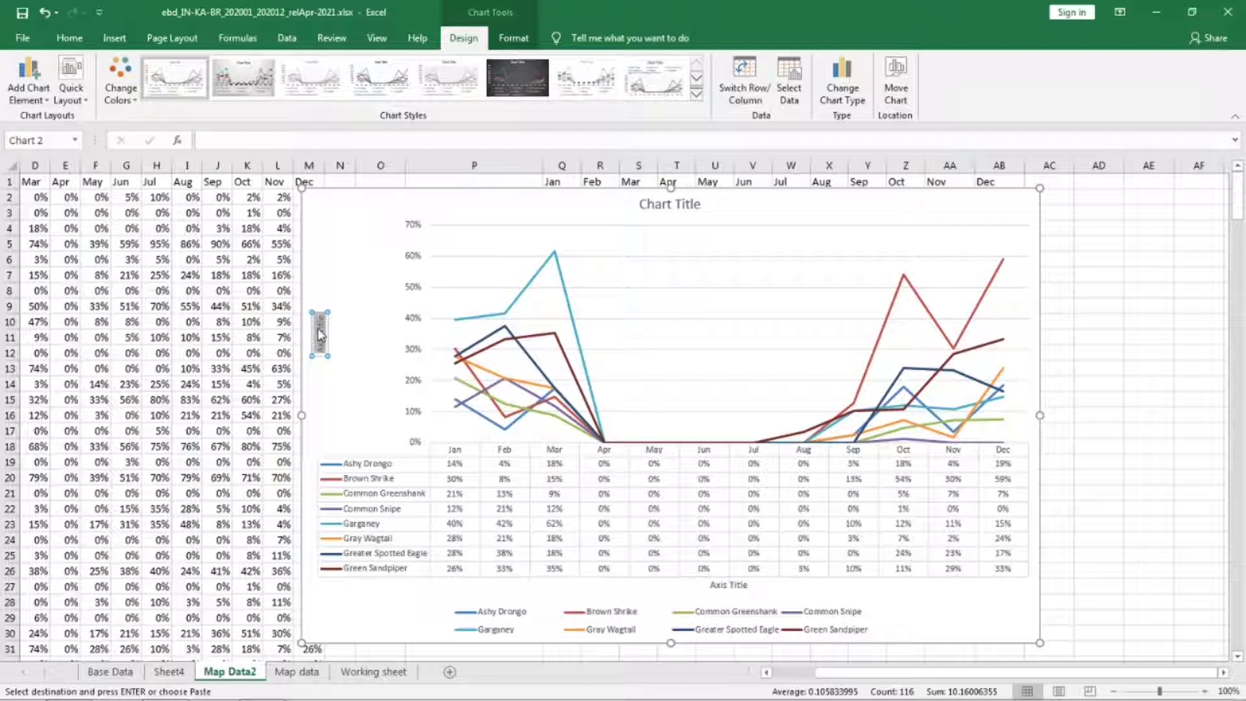
{"action": "type", "text": "Frequency"}
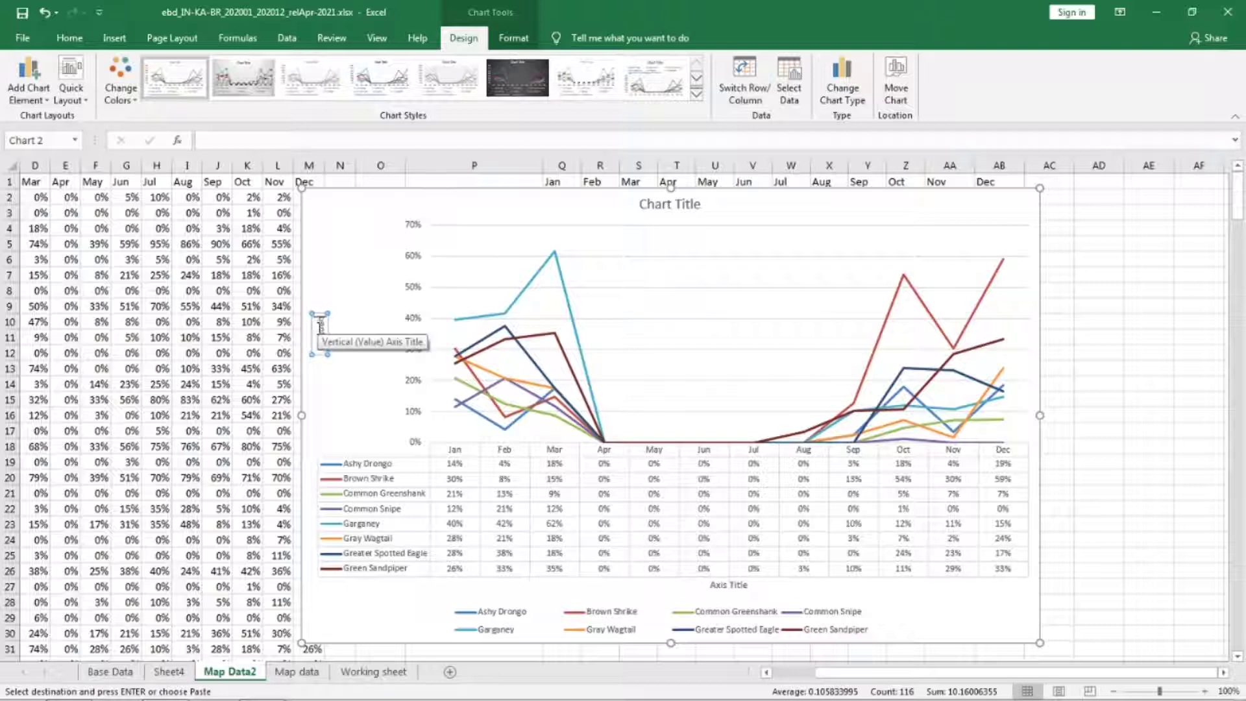
{"action": "type", "text": " of Reporting"}
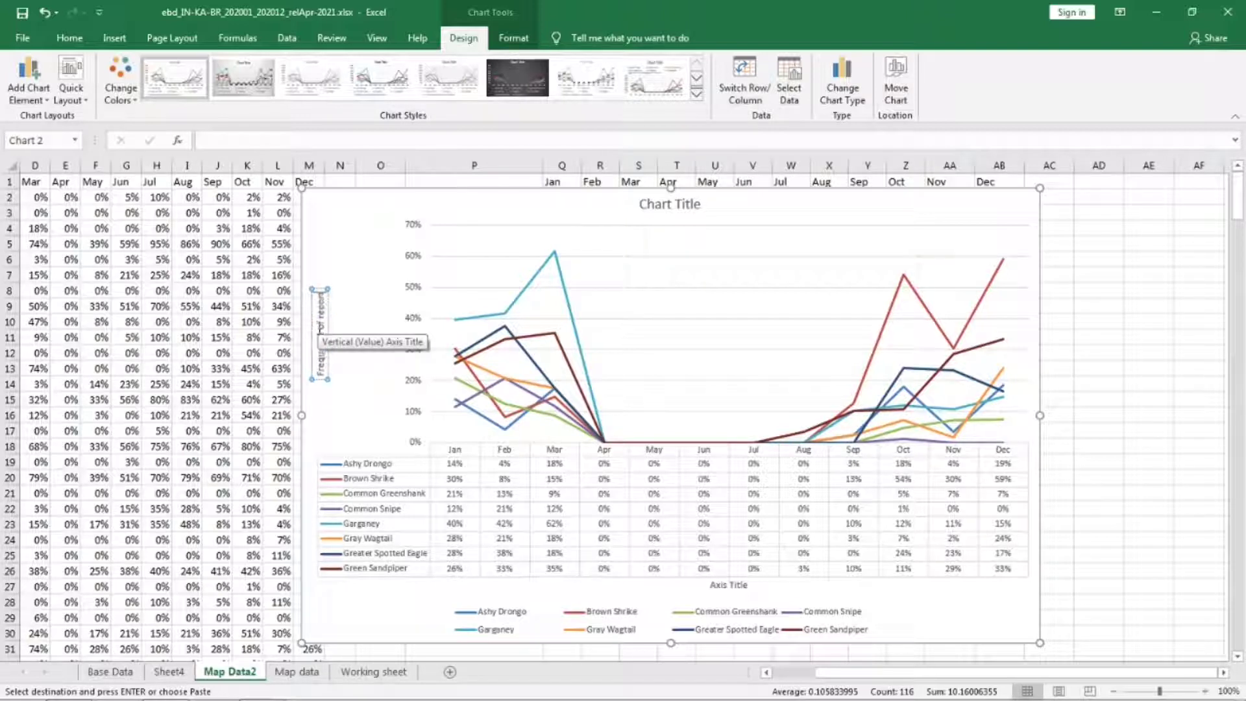
{"action": "left_click", "coordinate": [734, 585]}
{"action": "double_click", "coordinate": [719, 586]}
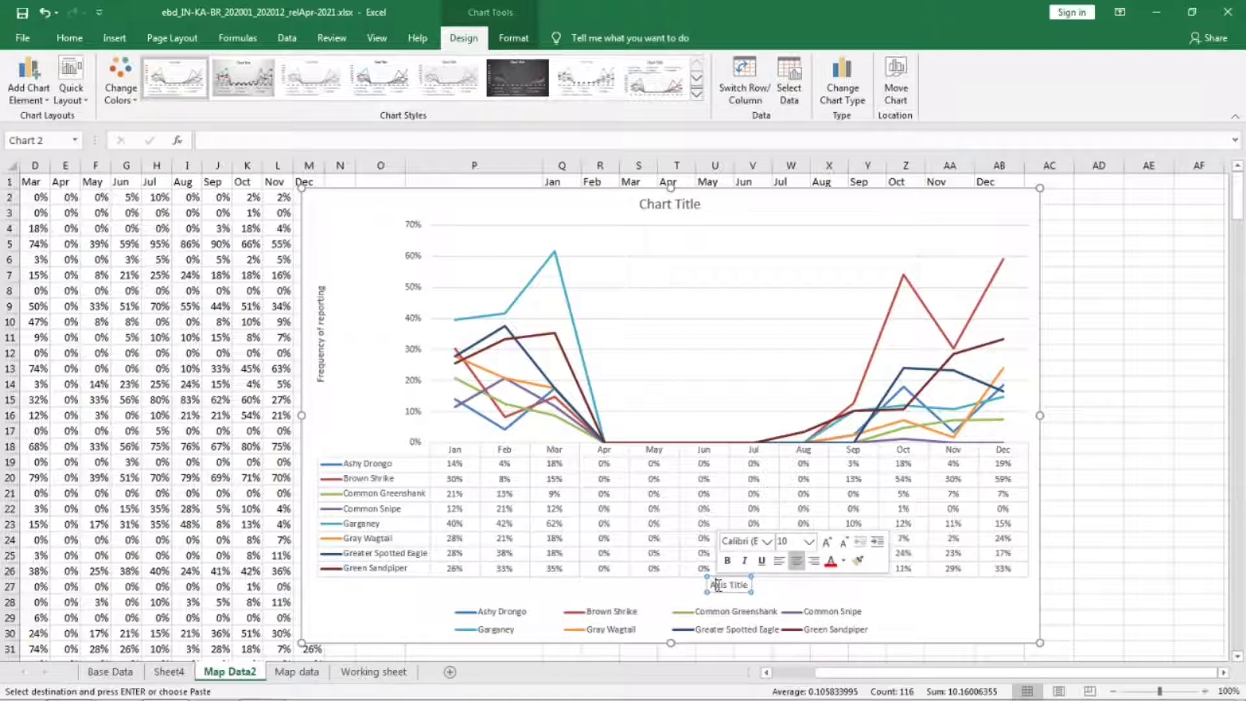
{"action": "triple_click", "coordinate": [719, 586]}
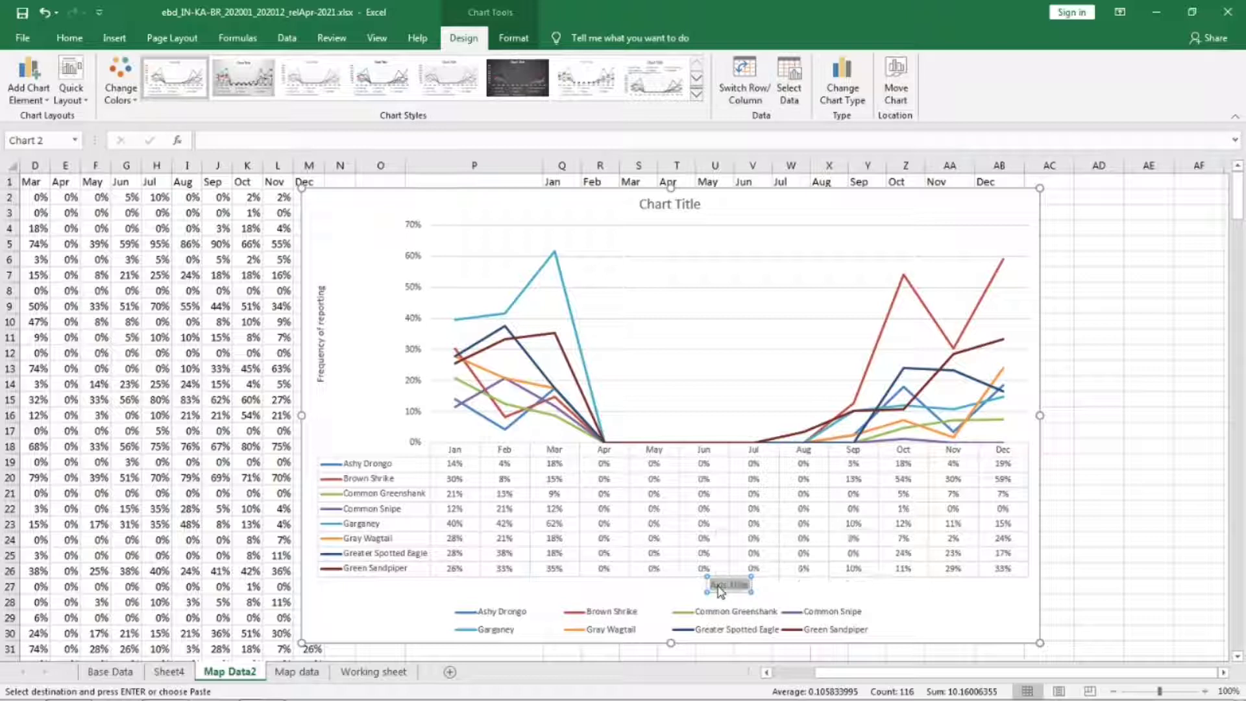
{"action": "type", "text": "Months"}
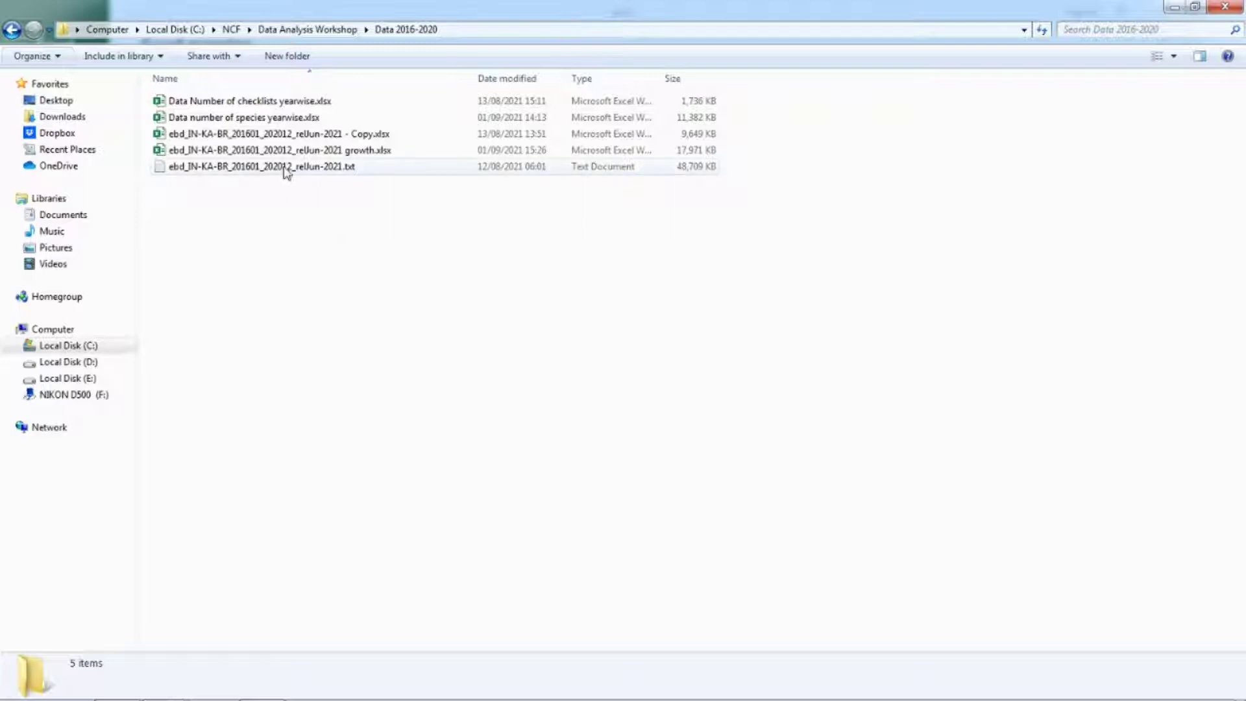
Drag the .txt eBird data file from the Data 2016-2020 folder over to Excel.
{"action": "left_click_drag", "start_coordinate": [286, 172], "coordinate": [338, 289]}
{"action": "key", "text": "alt+Tab"}
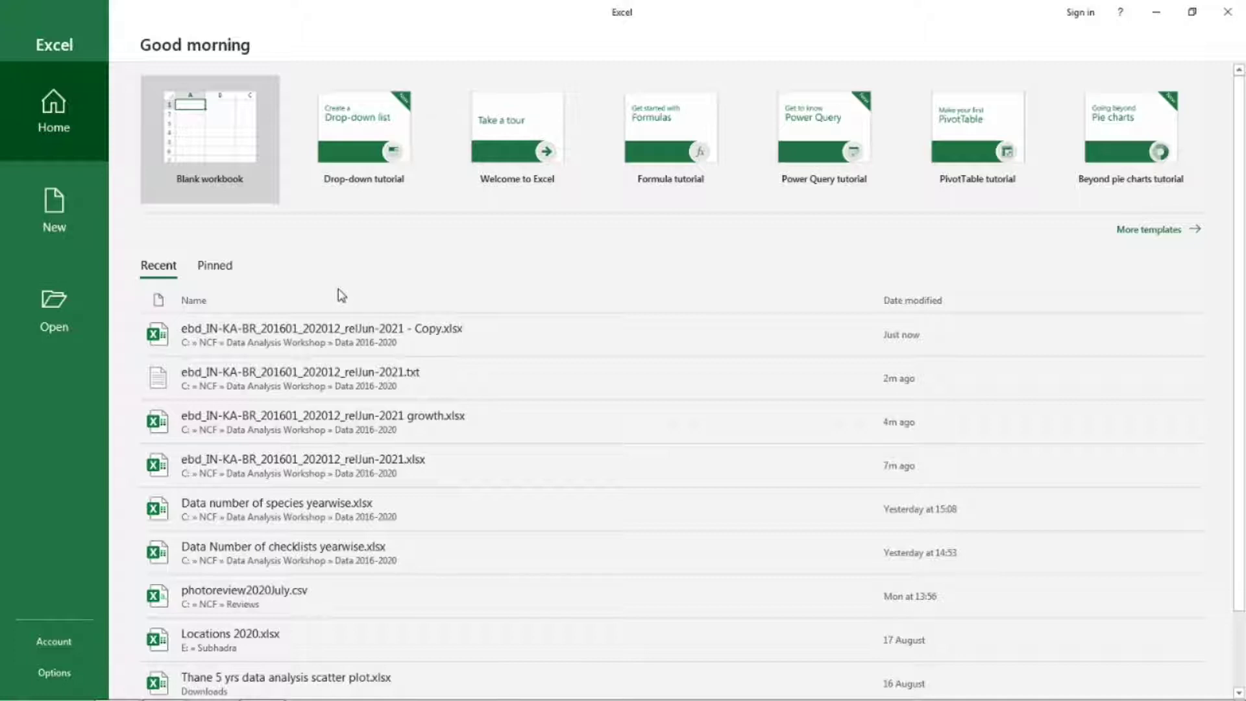
Drop the eBird text file into Excel to open it and delete the unneeded leading columns.
{"action": "left_click_drag", "start_coordinate": [341, 295], "coordinate": [338, 294]}
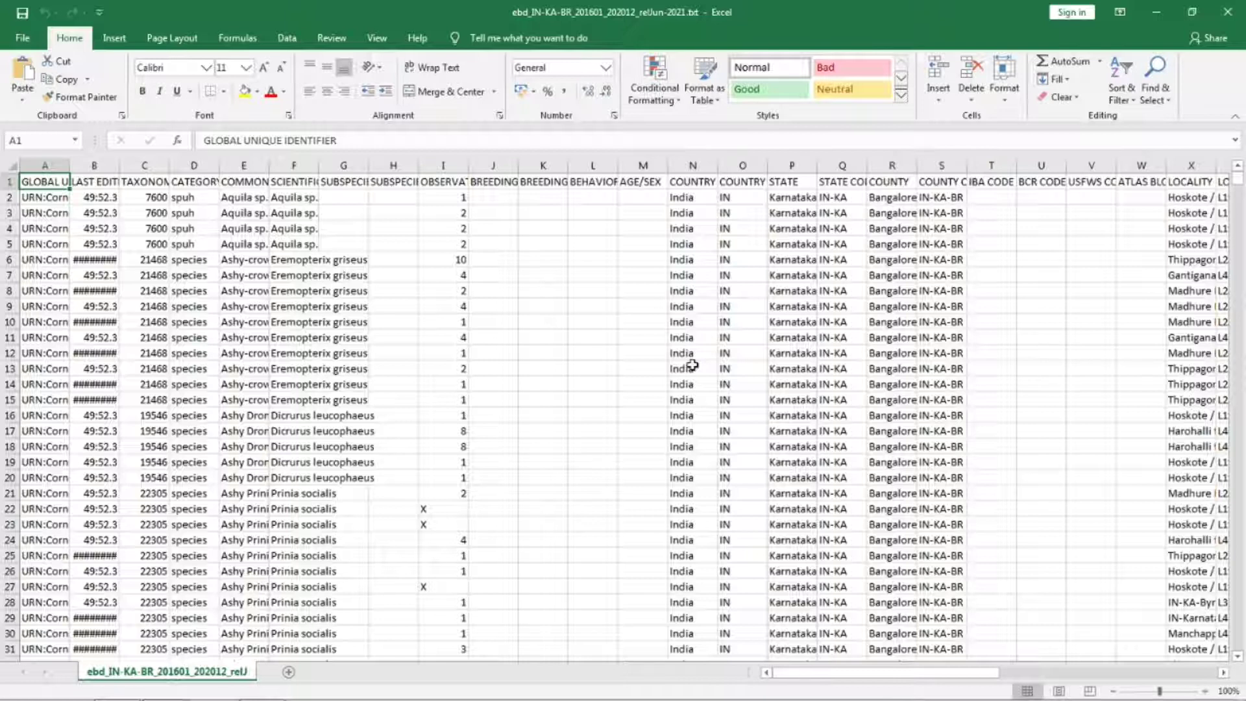
{"action": "key", "text": "ctrl+minus"}
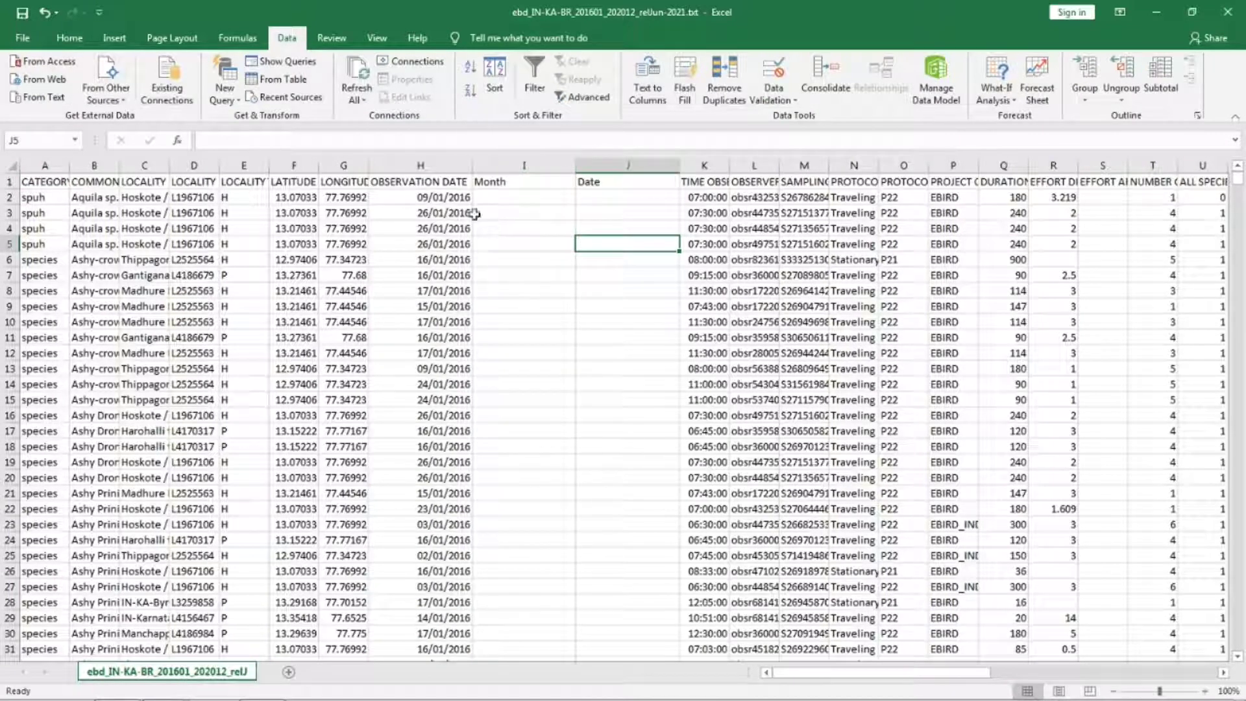
Rename the J1 header to Year.
{"action": "left_click", "coordinate": [436, 164]}
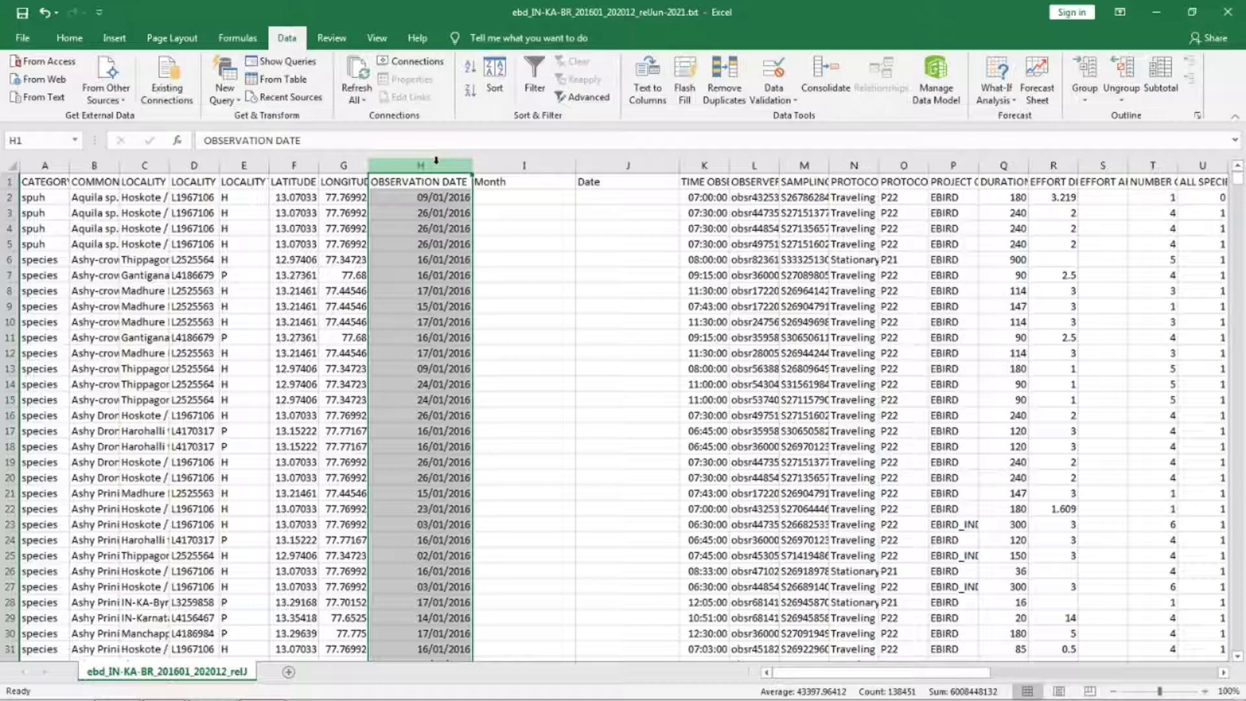
{"action": "left_click", "coordinate": [611, 181]}
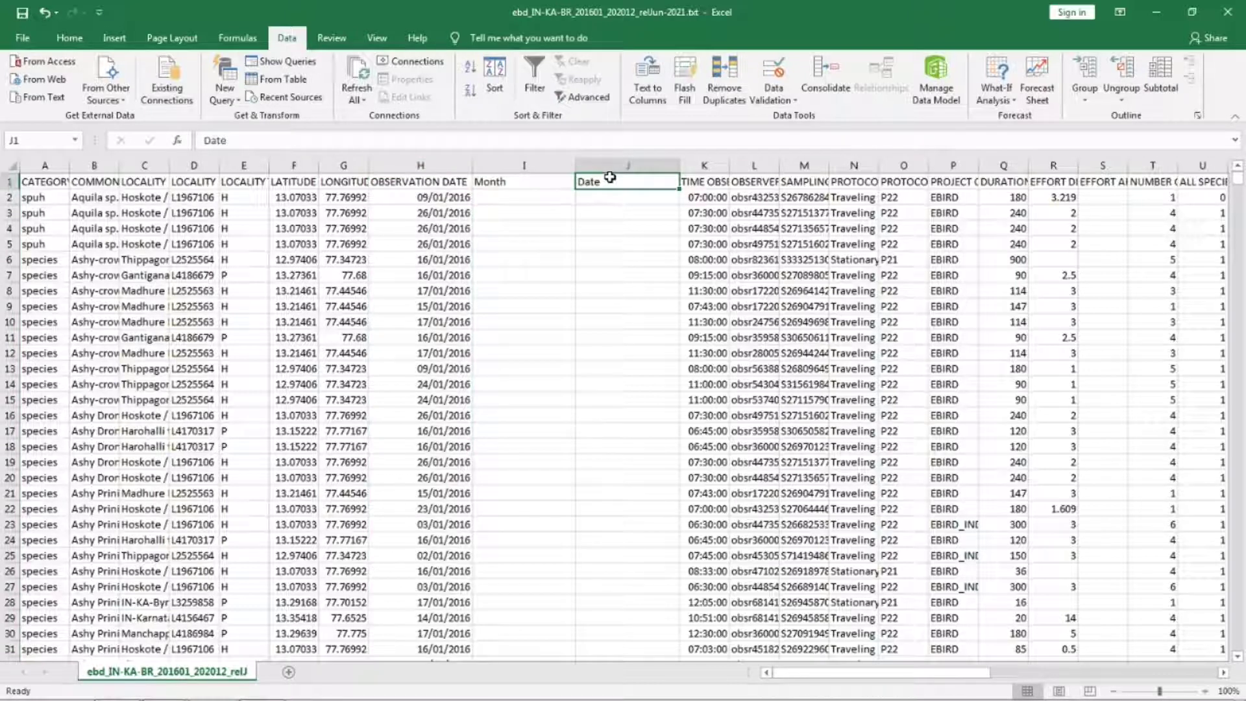
{"action": "type", "text": "Year"}
{"action": "key", "text": "Return"}
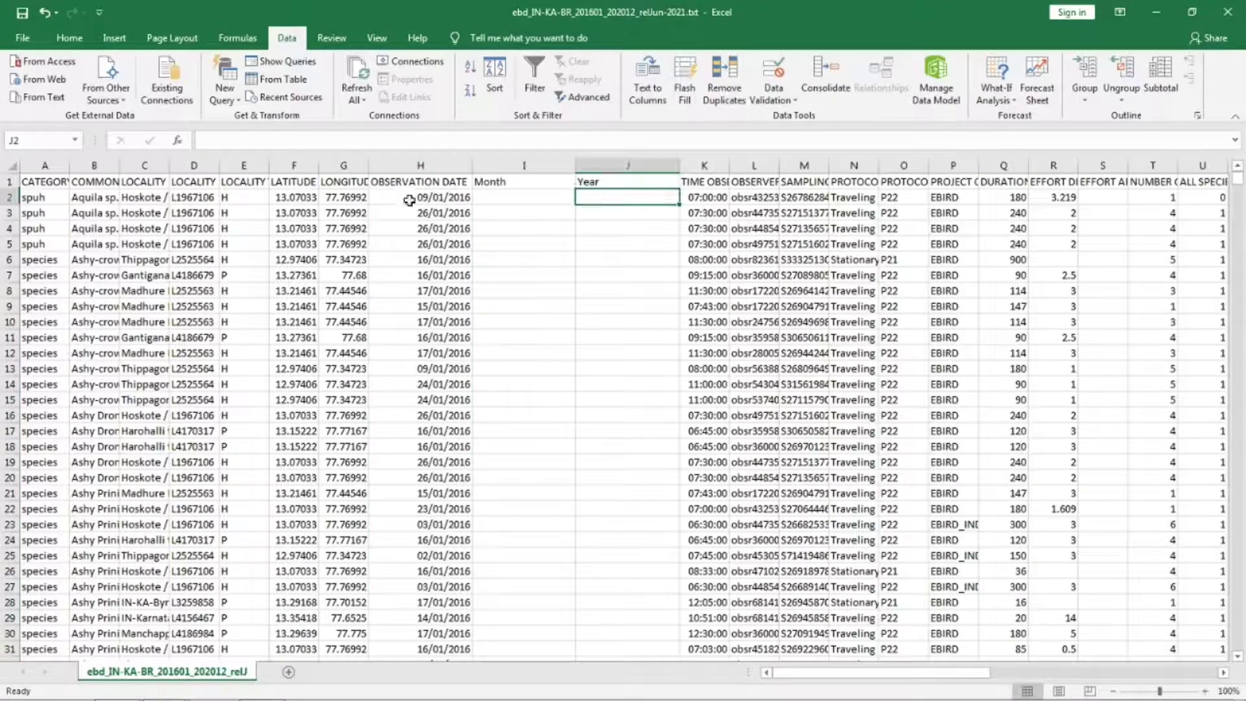
Split OBSERVATION DATE with Text to Columns, delimited by '/', replacing existing data.
{"action": "left_click", "coordinate": [423, 181]}
{"action": "left_click", "coordinate": [423, 156]}
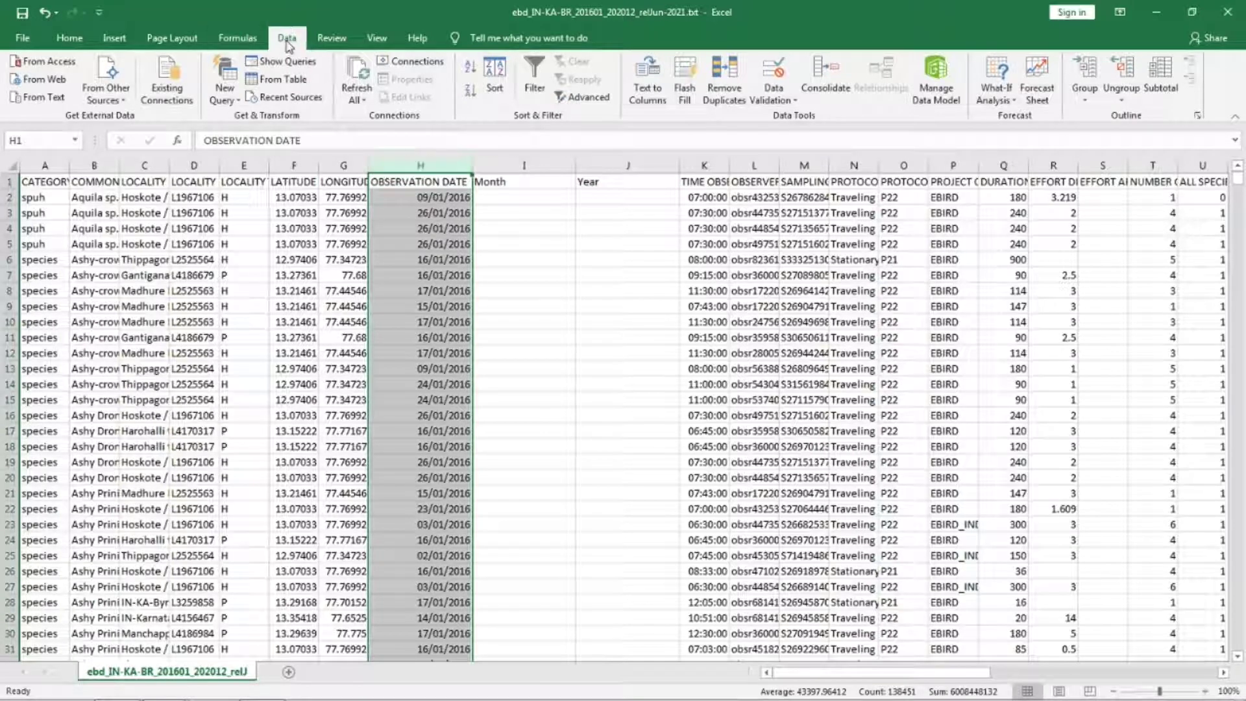
{"action": "left_click", "coordinate": [647, 83]}
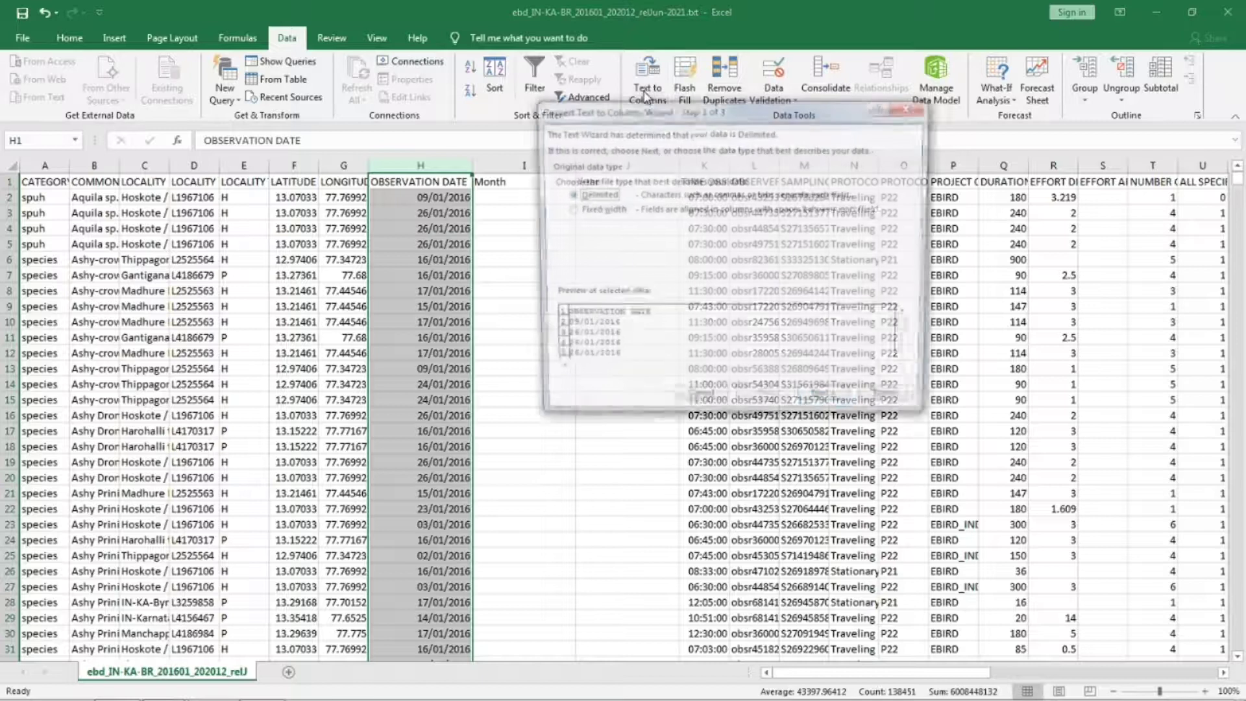
{"action": "left_click", "coordinate": [830, 403]}
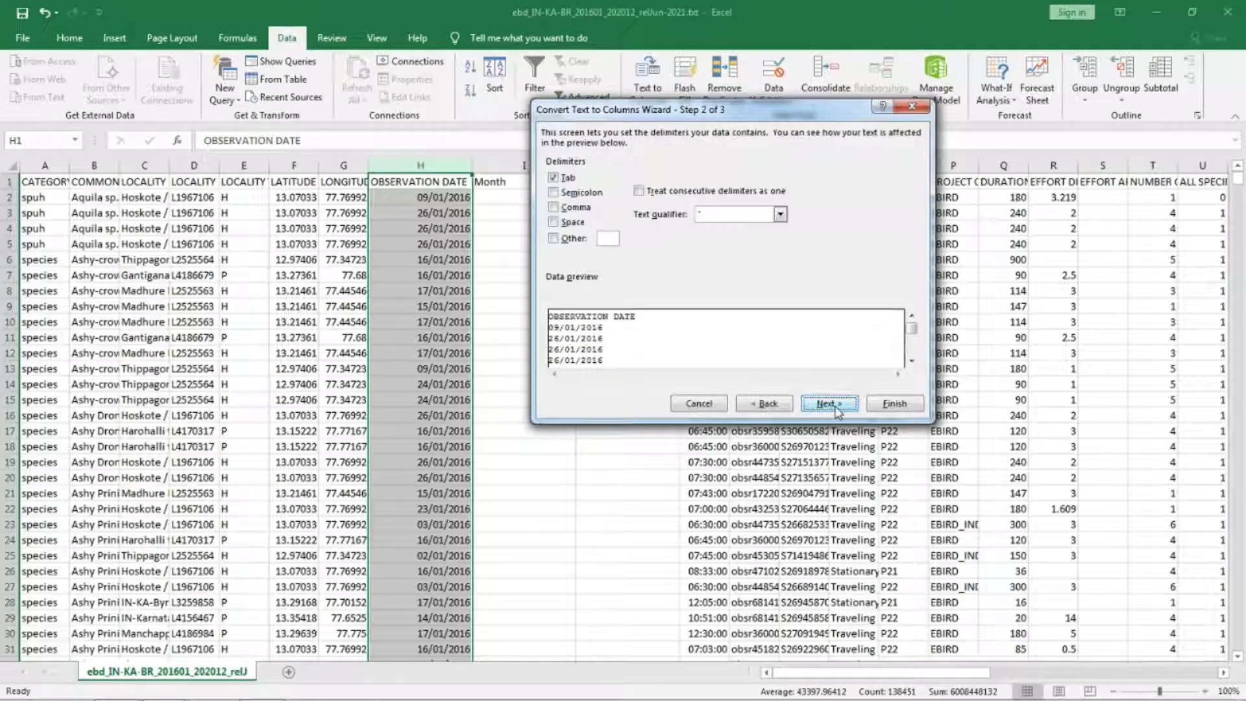
{"action": "left_click", "coordinate": [553, 178]}
{"action": "left_click", "coordinate": [553, 238]}
{"action": "left_click", "coordinate": [606, 238]}
{"action": "type", "text": "/"}
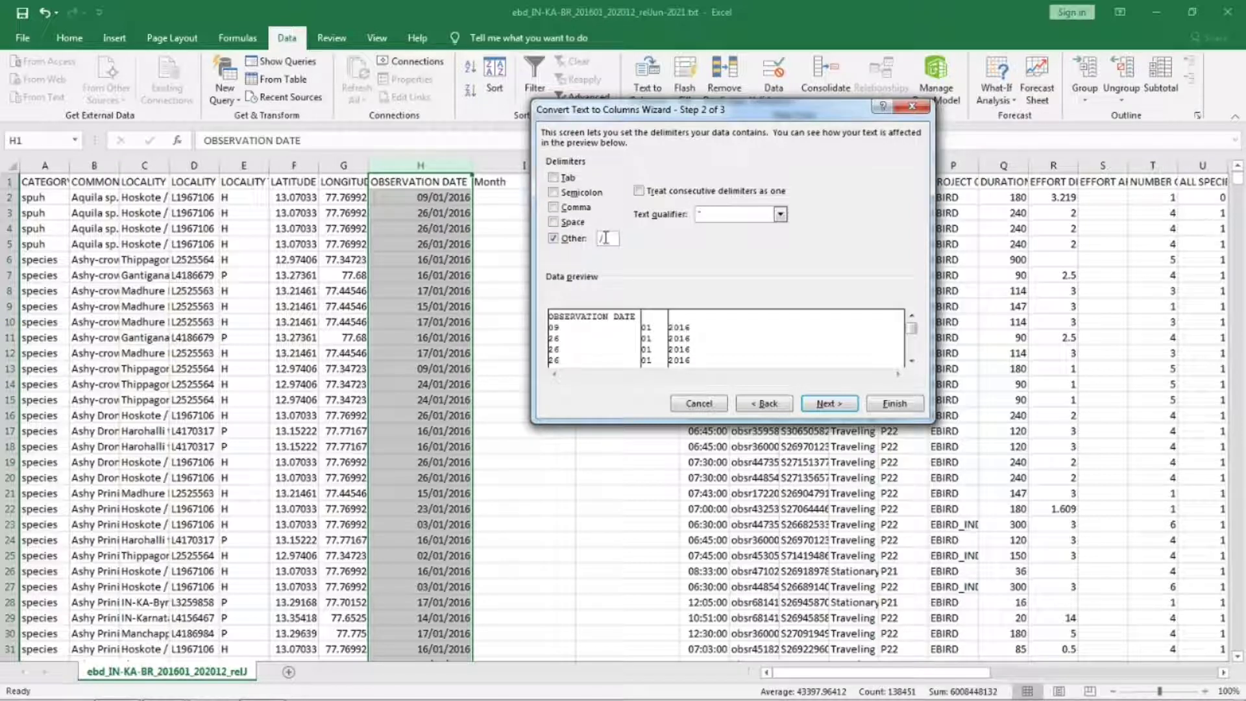
{"action": "left_click", "coordinate": [899, 404]}
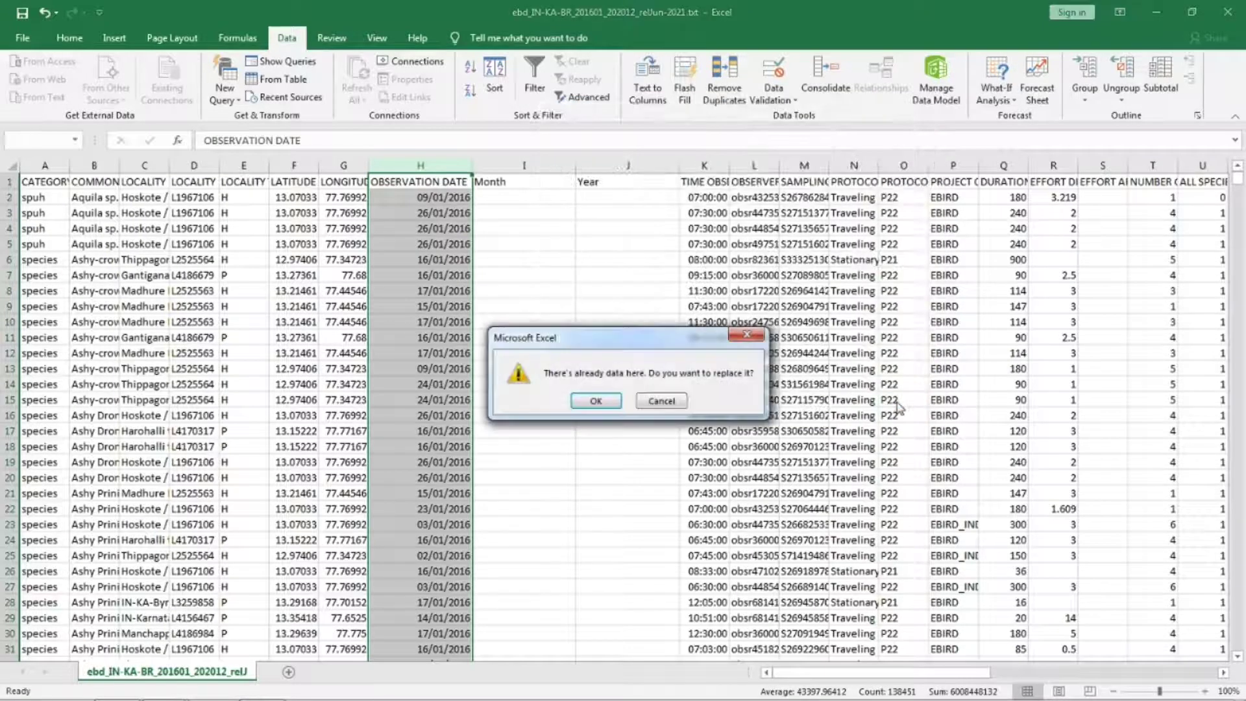
{"action": "left_click", "coordinate": [595, 402]}
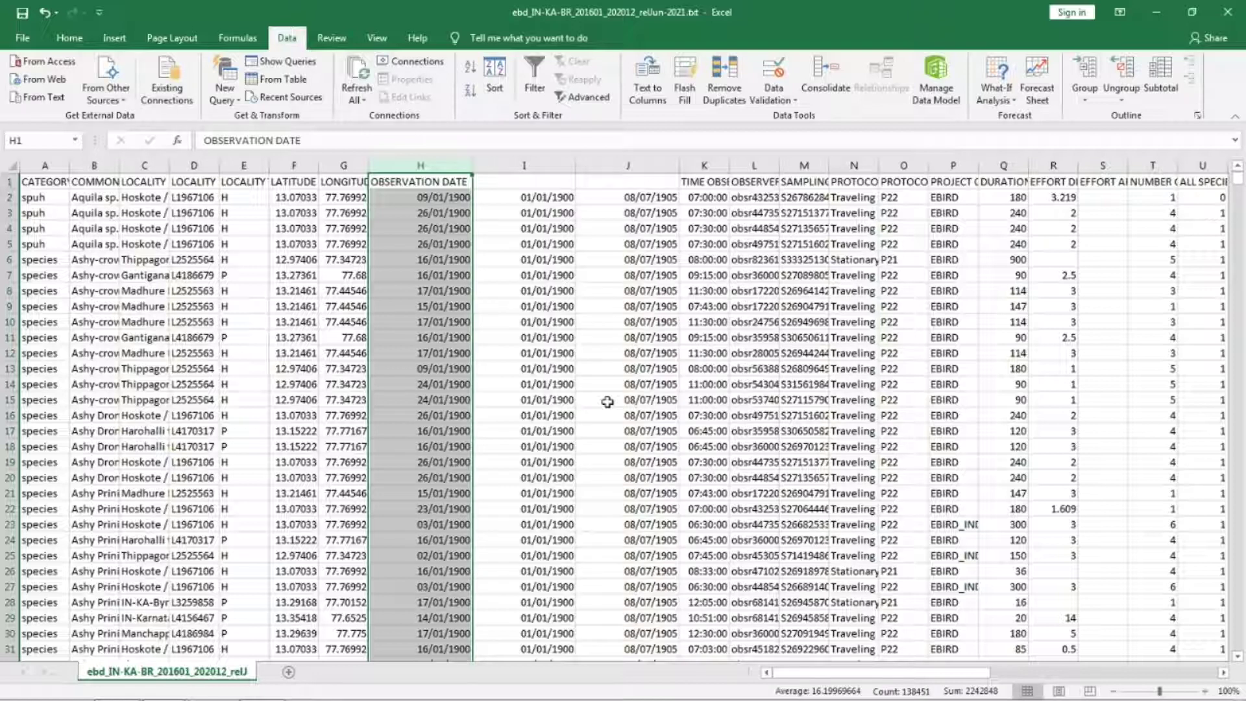
Set the I1 and J1 headers to Month and Year.
{"action": "left_click", "coordinate": [537, 186]}
{"action": "type", "text": "Month"}
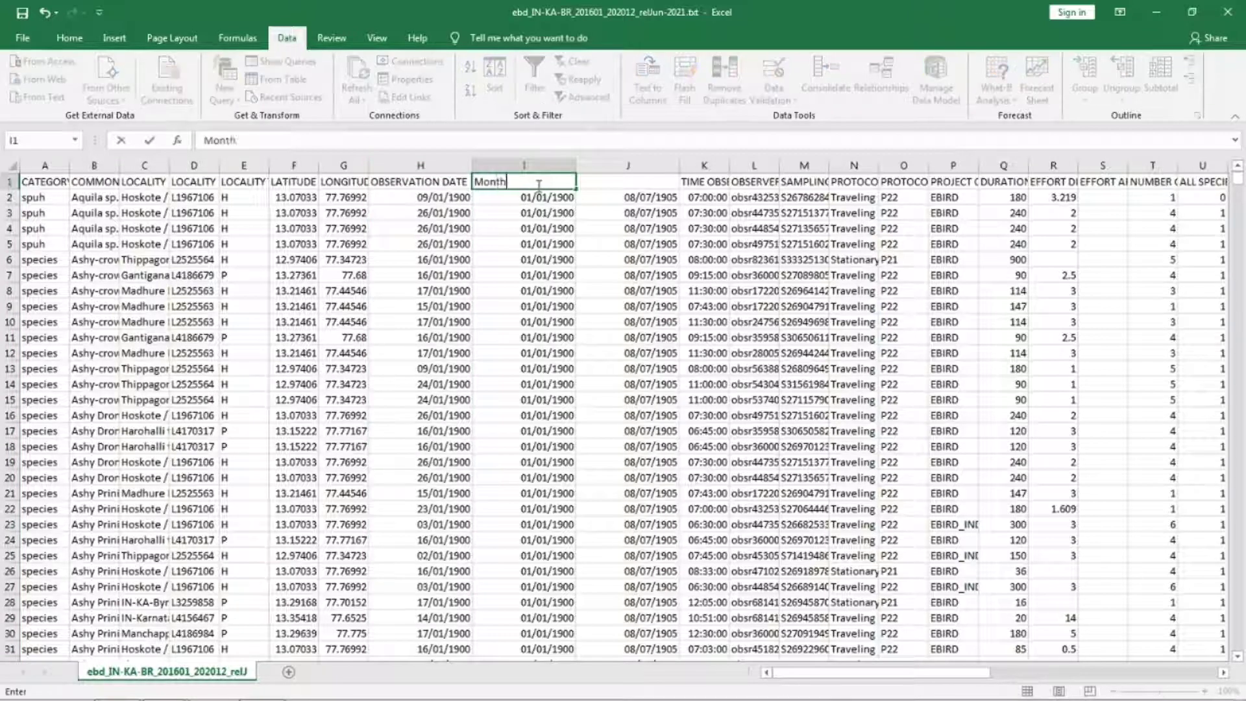
{"action": "key", "text": "Tab"}
{"action": "type", "text": "Year"}
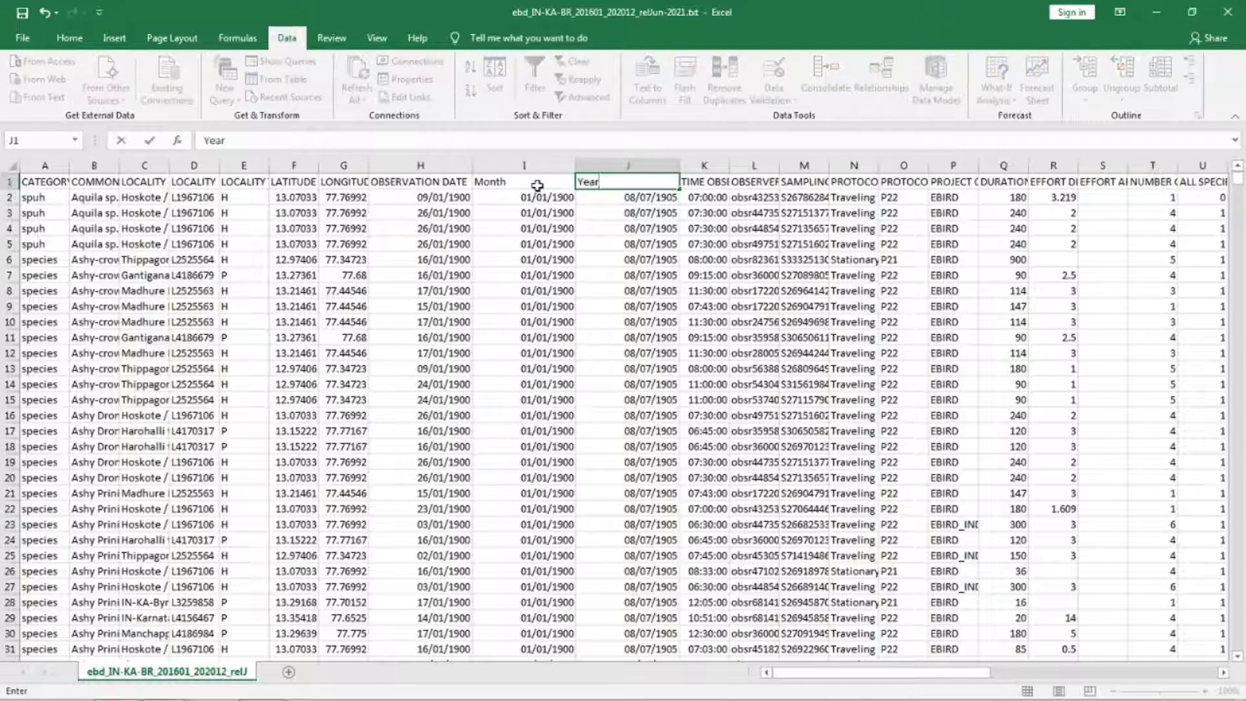
{"action": "key", "text": "Return"}
Format columns H–J as Number with 0 decimal places.
{"action": "left_click", "coordinate": [534, 165]}
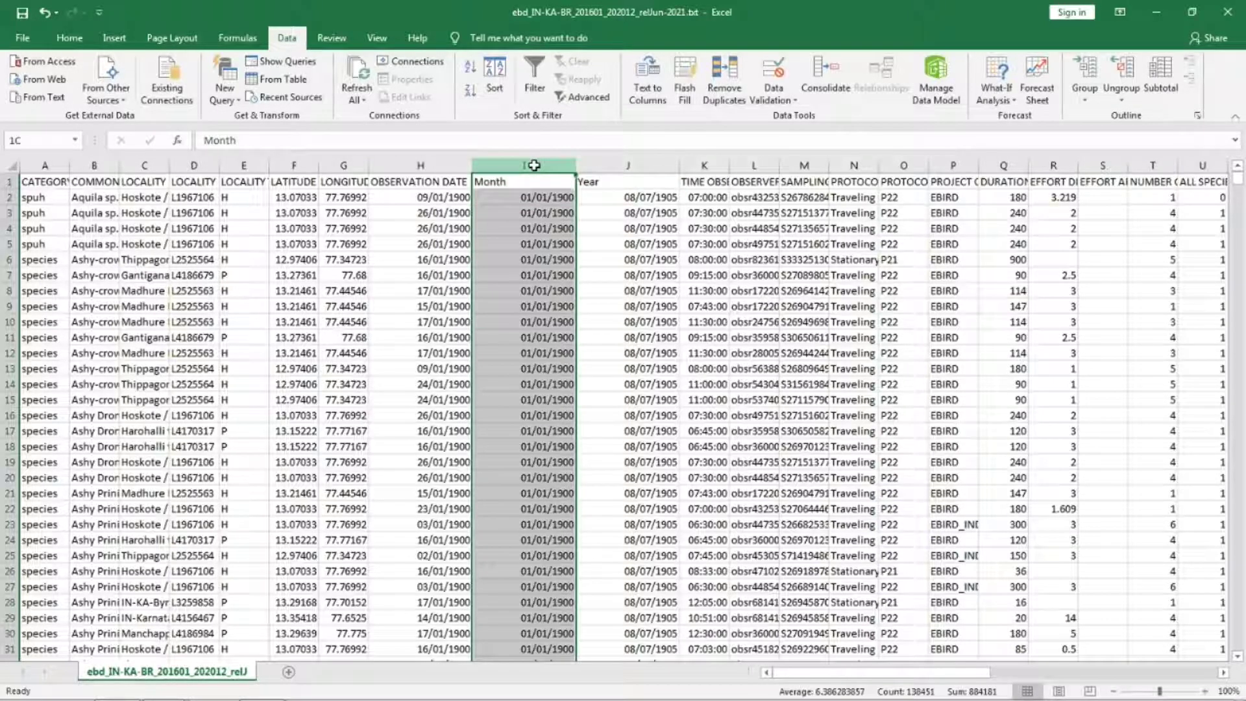
{"action": "left_click_drag", "start_coordinate": [443, 165], "coordinate": [632, 165]}
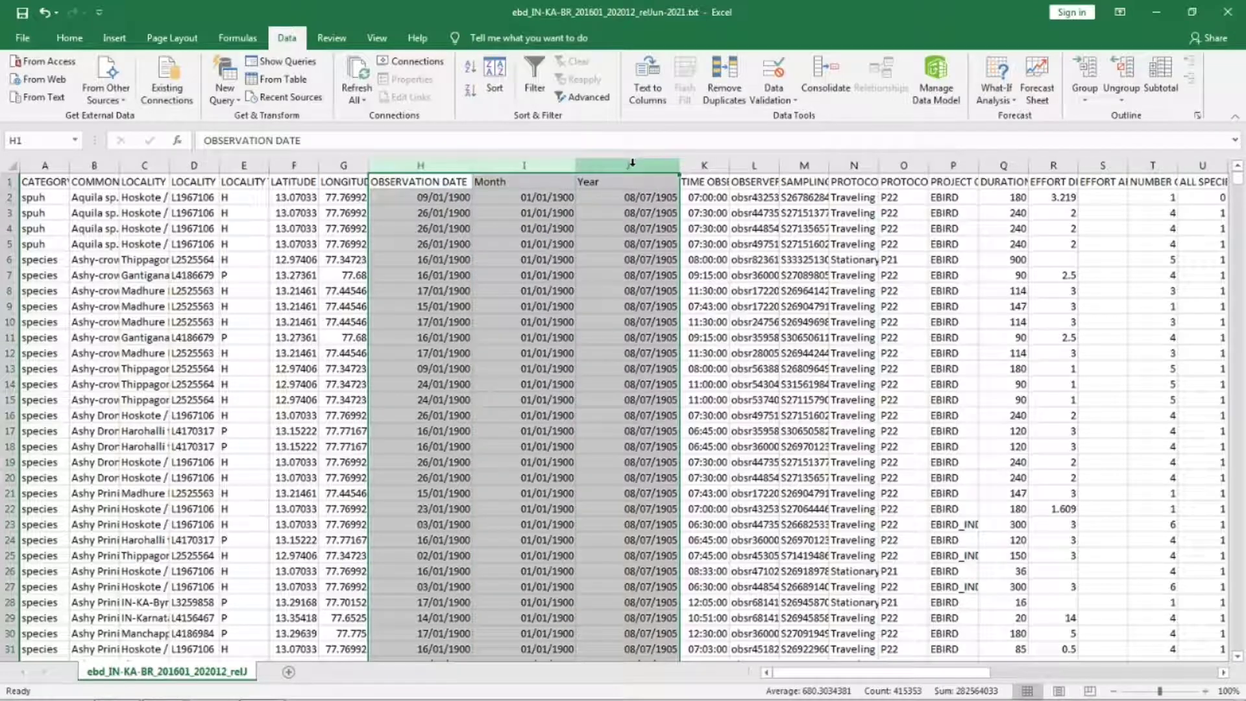
{"action": "right_click", "coordinate": [582, 274]}
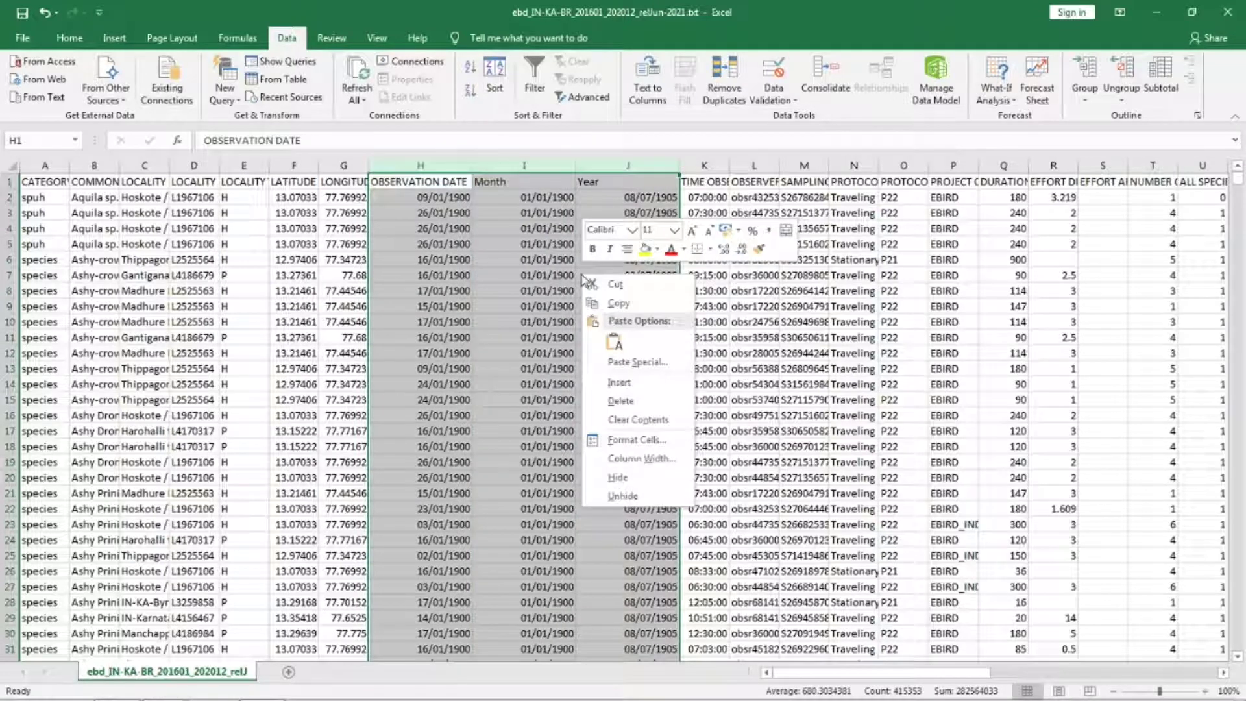
{"action": "left_click", "coordinate": [657, 440]}
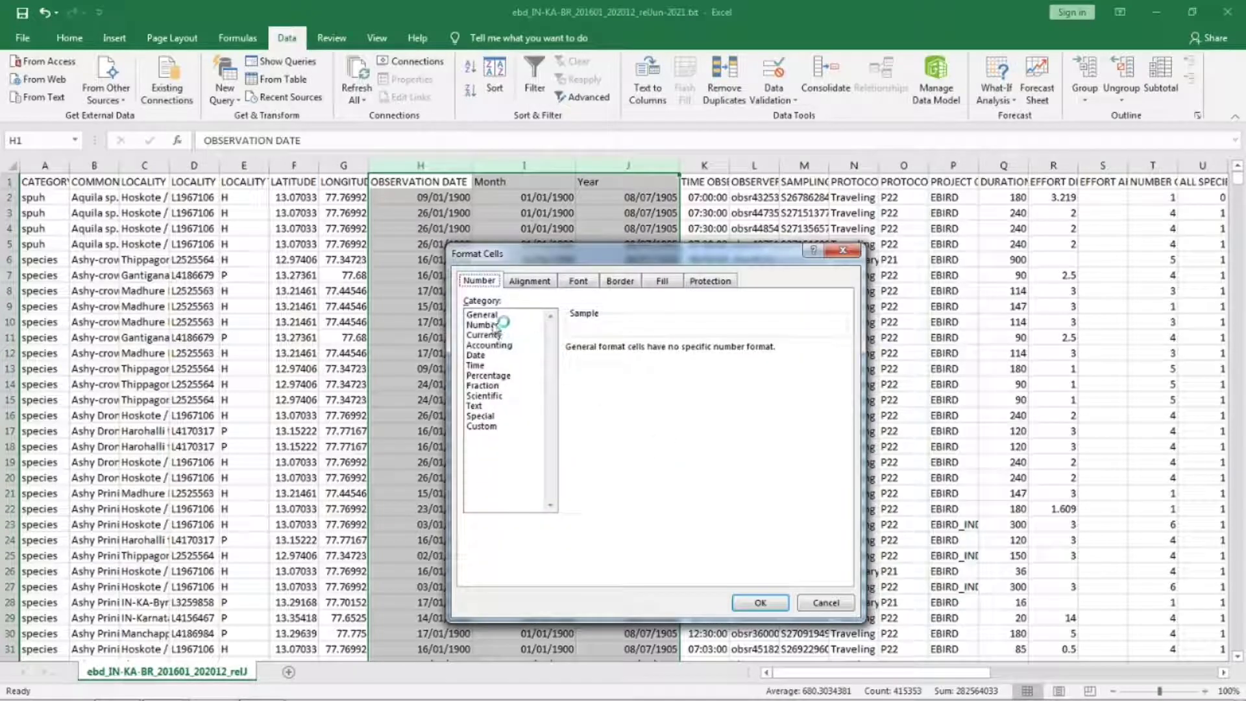
{"action": "left_click", "coordinate": [493, 326]}
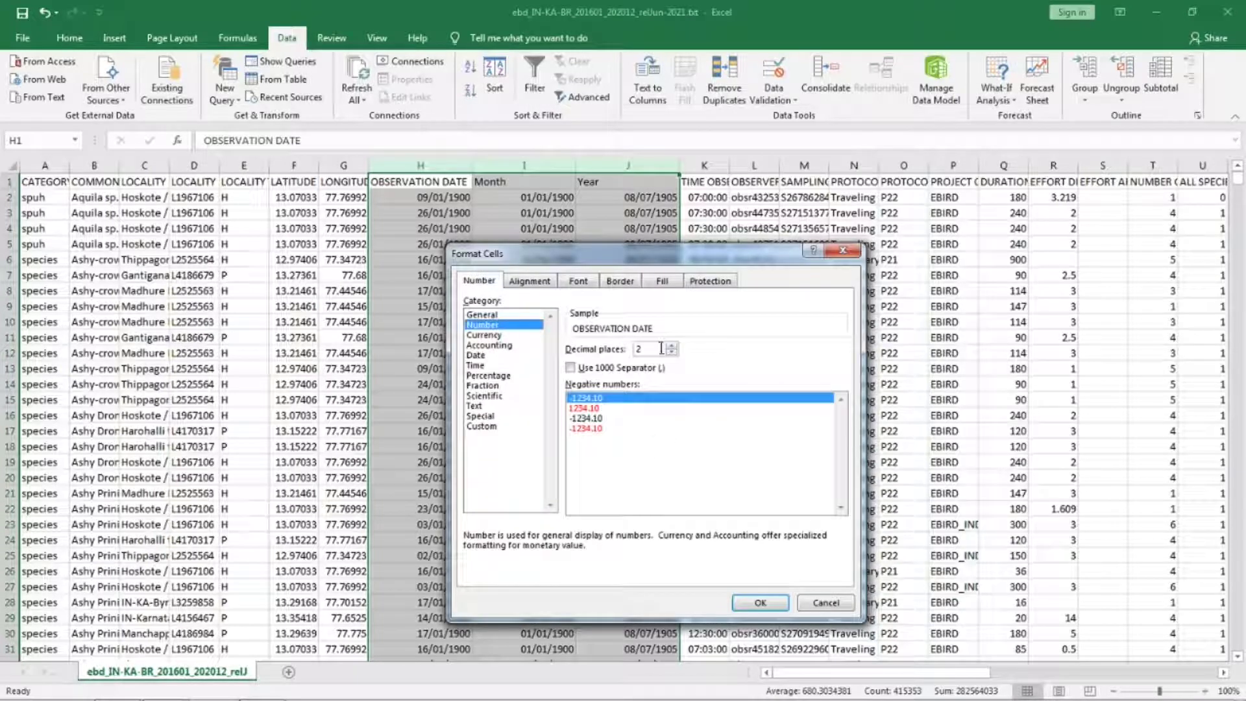
{"action": "type", "text": "0"}
{"action": "left_click", "coordinate": [760, 603]}
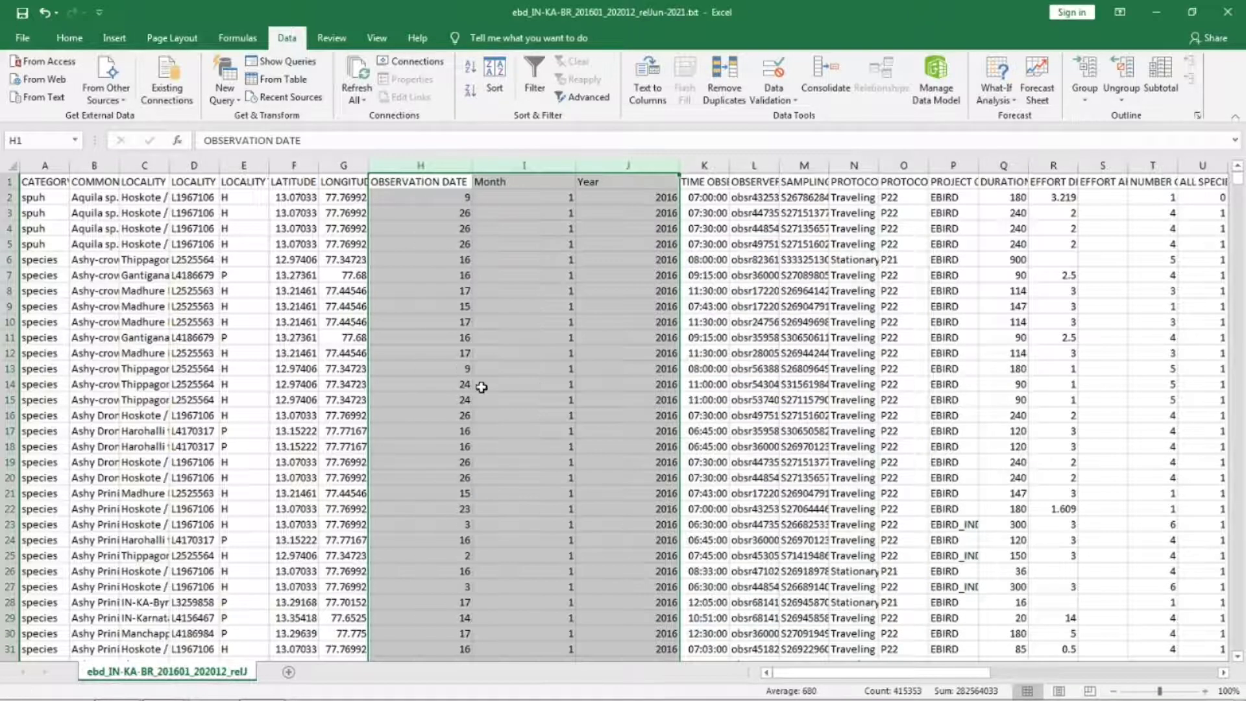
{"action": "left_click", "coordinate": [447, 357]}
{"action": "key", "text": "Right"}
{"action": "key", "text": "Right"}
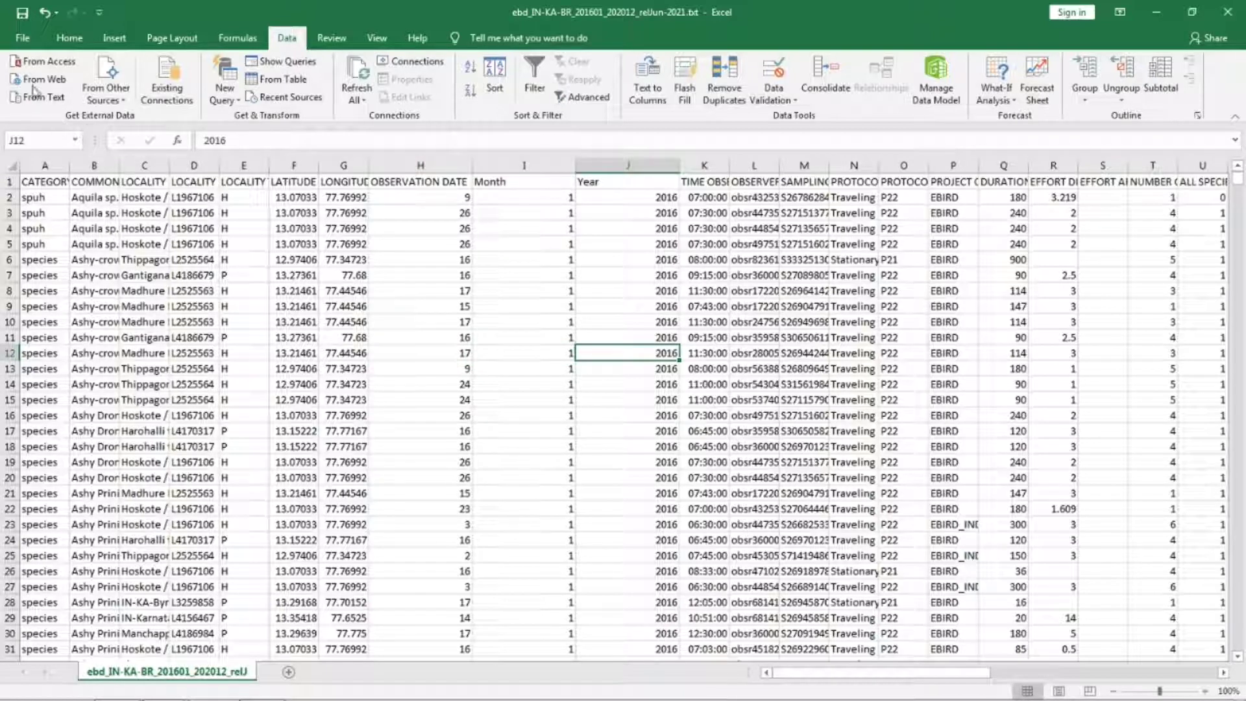
Create a new PivotTable from the eBird data on a new worksheet, Sheet2.
{"action": "left_click", "coordinate": [68, 38]}
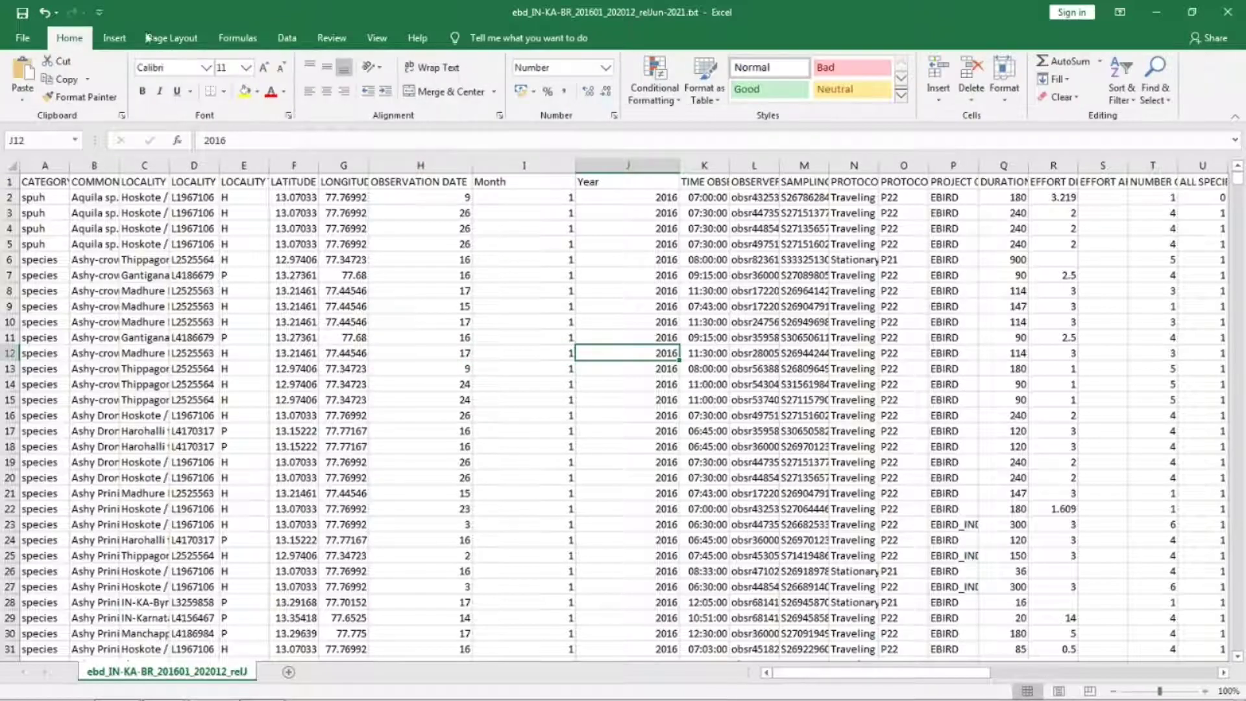
{"action": "left_click", "coordinate": [115, 38]}
{"action": "left_click", "coordinate": [29, 74]}
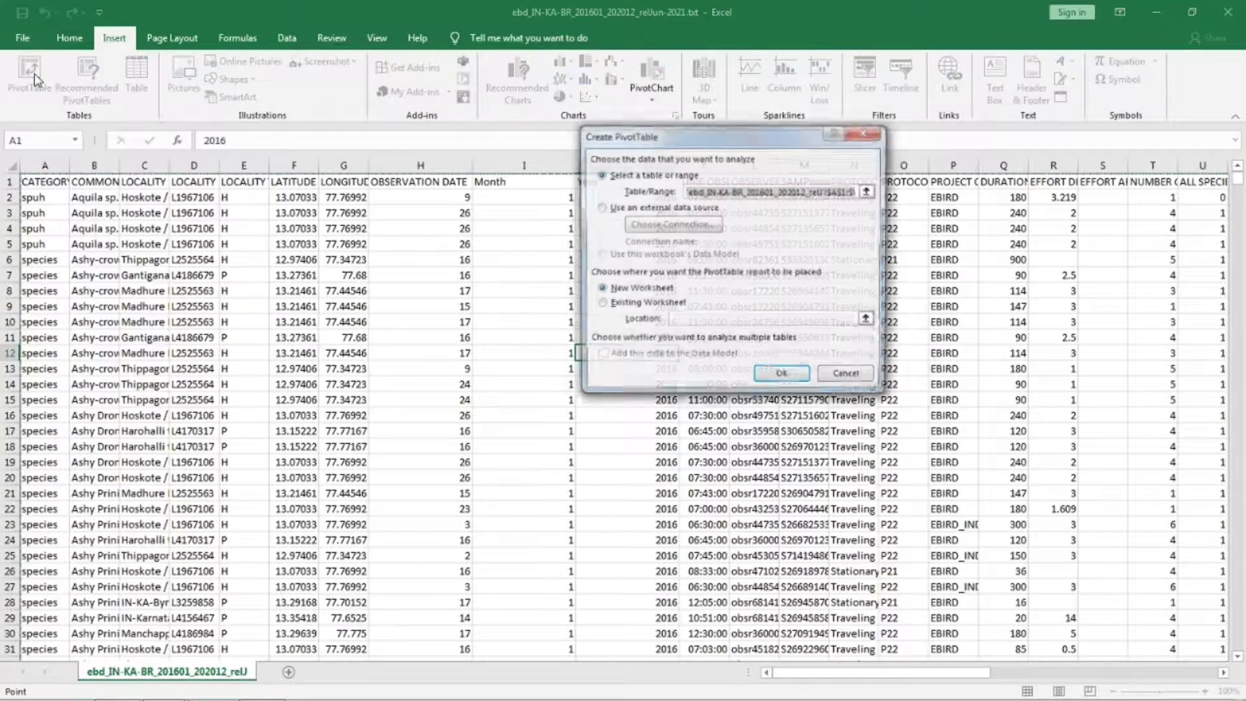
{"action": "left_click", "coordinate": [783, 377]}
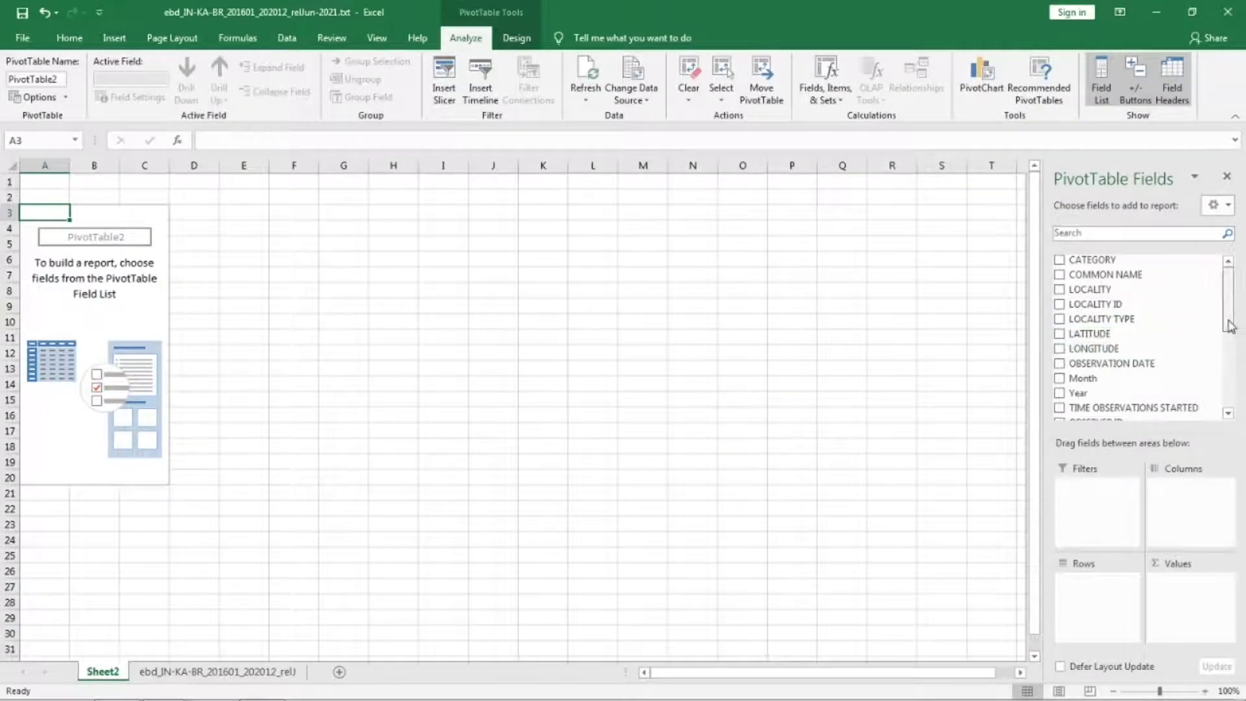
Lay out the pivot with OBSERVER ID as rows and Year 2016–2020 as columns.
{"action": "scroll", "coordinate": [1231, 325], "scroll_direction": "down", "scroll_amount": 4}
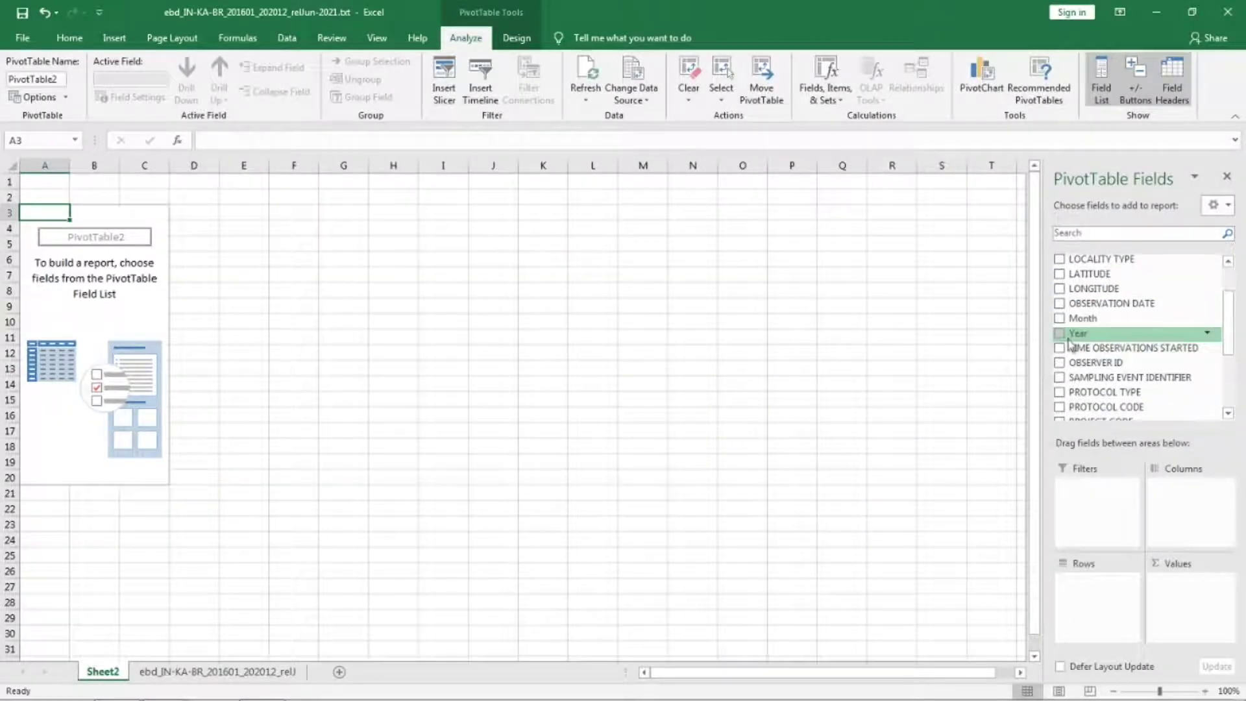
{"action": "left_click", "coordinate": [1061, 335]}
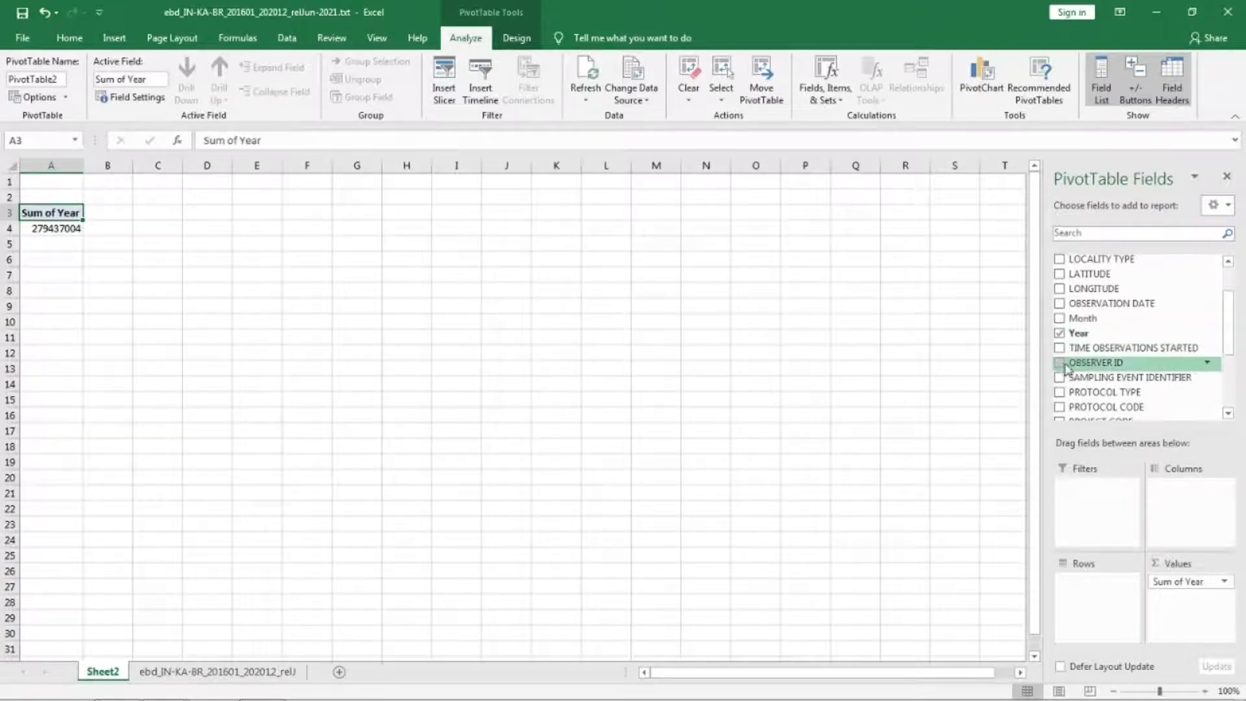
{"action": "left_click", "coordinate": [1060, 362]}
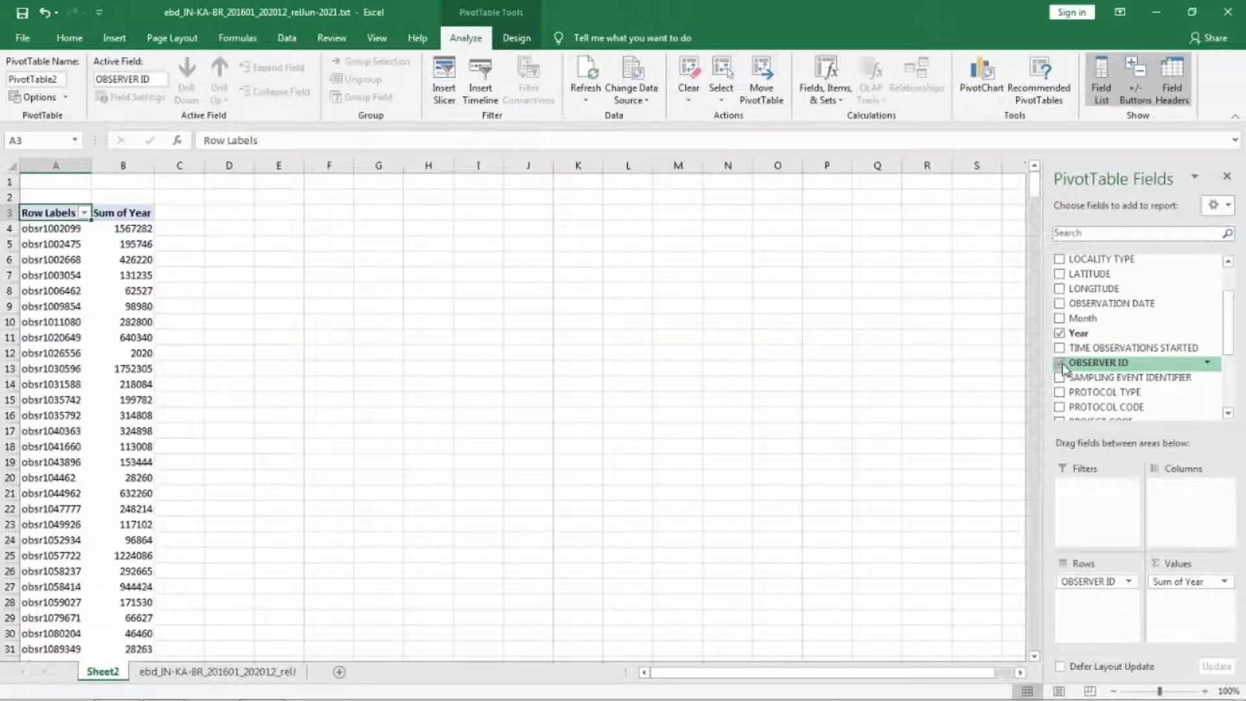
{"action": "left_click_drag", "start_coordinate": [1079, 333], "coordinate": [1185, 526]}
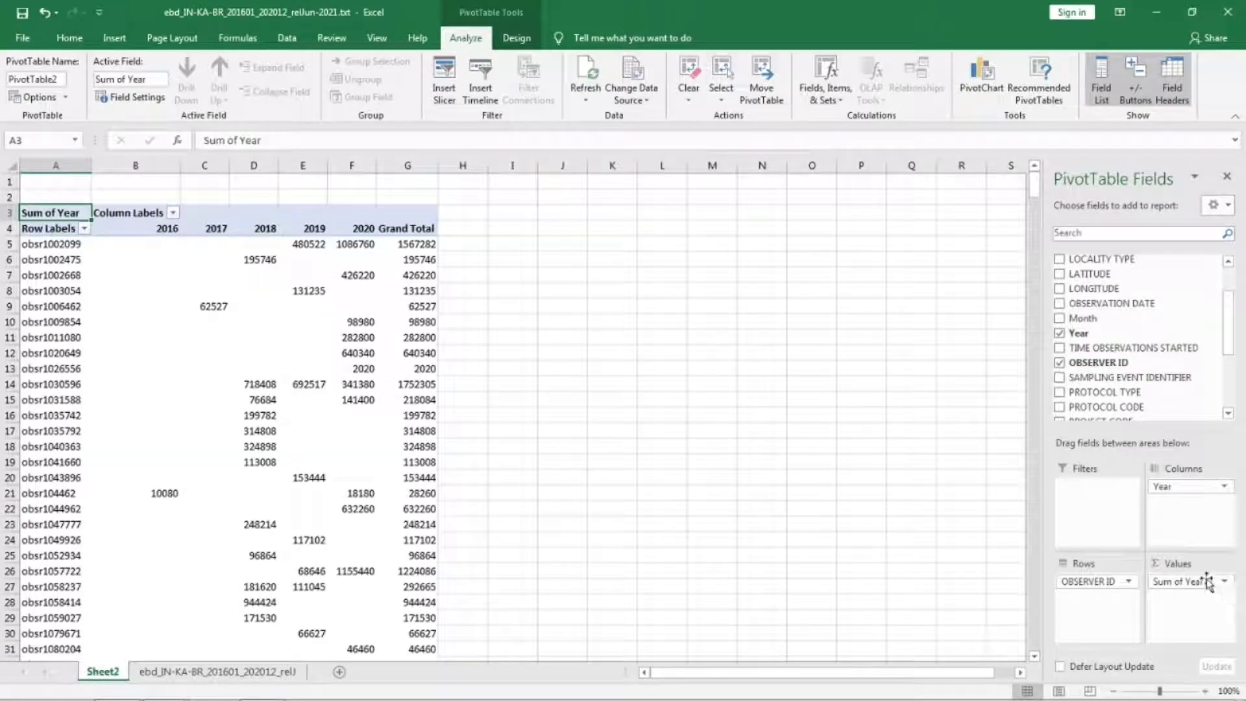
Enter =COUNTA(B5:B556) in B2 to count the 147 observers with 2016 records.
{"action": "left_click", "coordinate": [138, 201]}
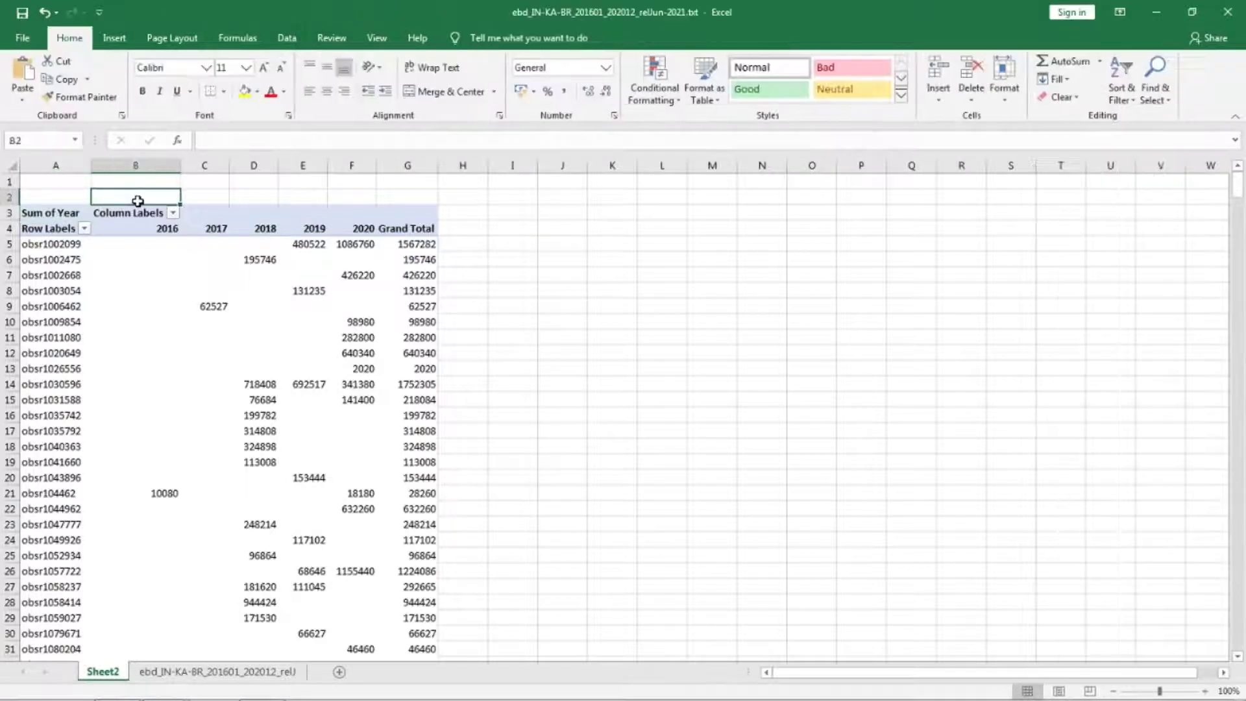
{"action": "type", "text": "=count"}
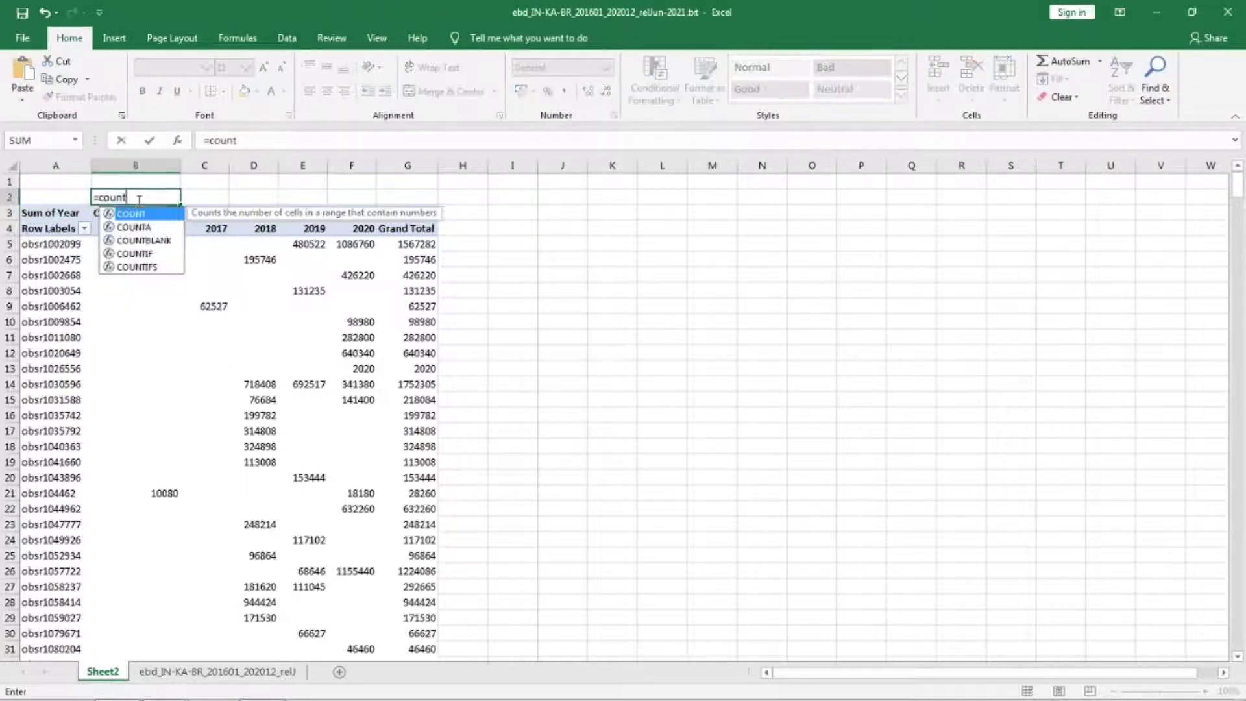
{"action": "type", "text": "a"}
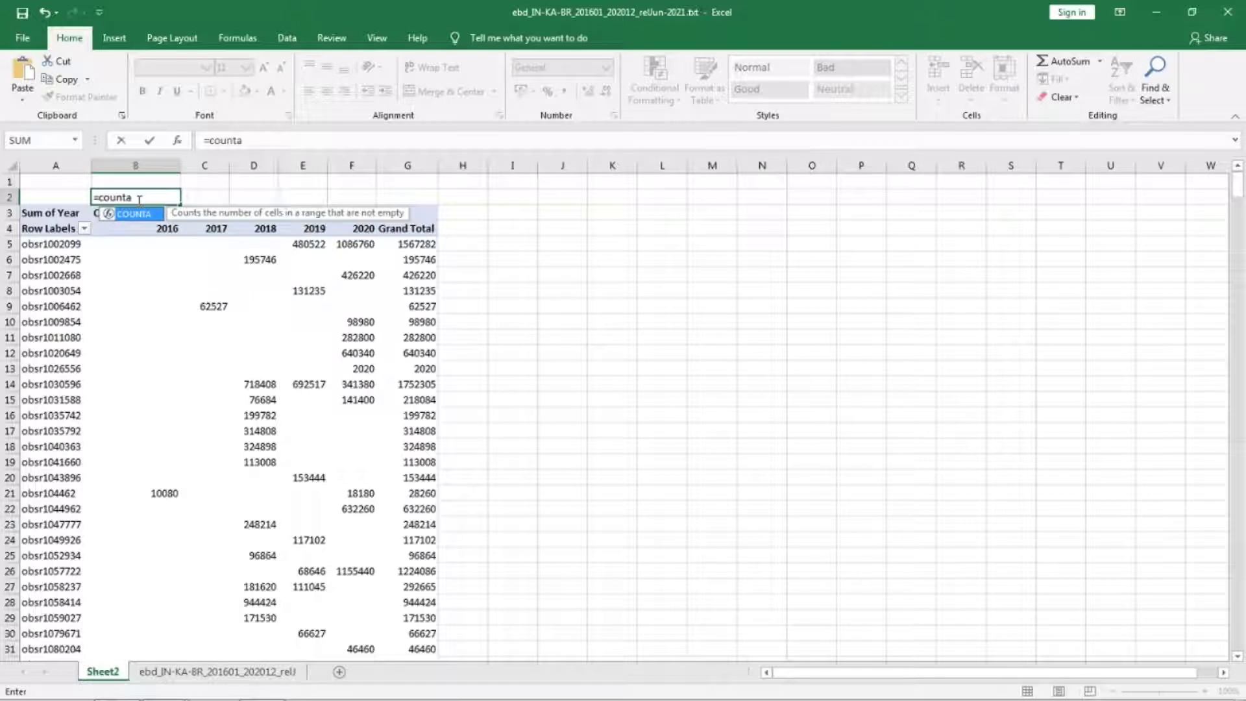
{"action": "type", "text": "("}
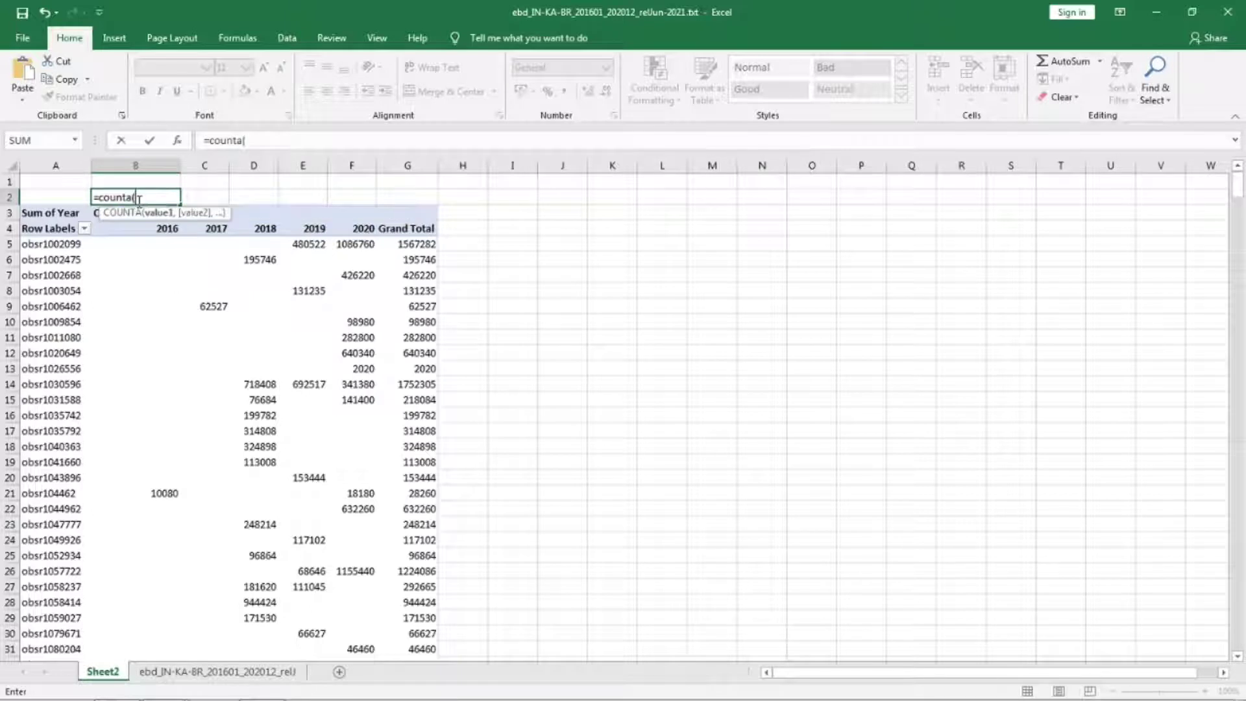
{"action": "left_click", "coordinate": [139, 245]}
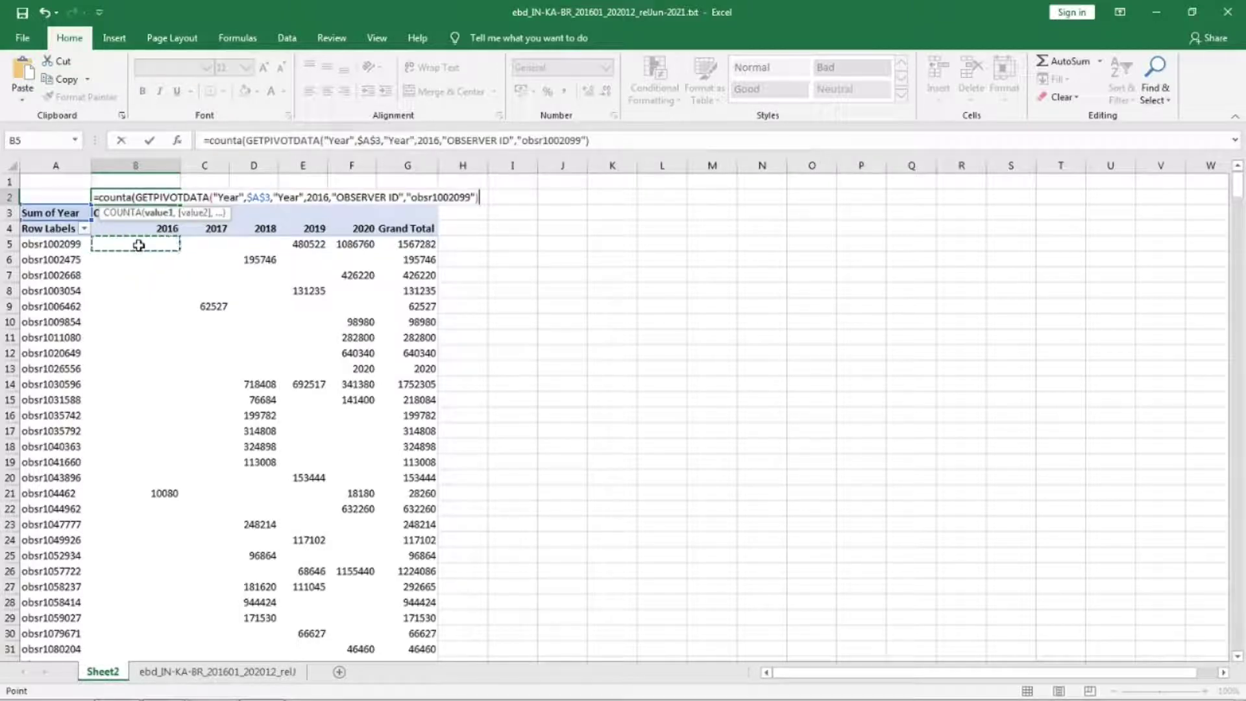
{"action": "mouse_move", "coordinate": [139, 244]}
{"action": "left_mouse_down"}
{"action": "mouse_move", "coordinate": [156, 259]}
{"action": "mouse_move", "coordinate": [175, 435]}
{"action": "mouse_move", "coordinate": [175, 657]}
{"action": "mouse_move", "coordinate": [139, 246]}
{"action": "left_mouse_up"}
{"action": "type", "text": ")"}
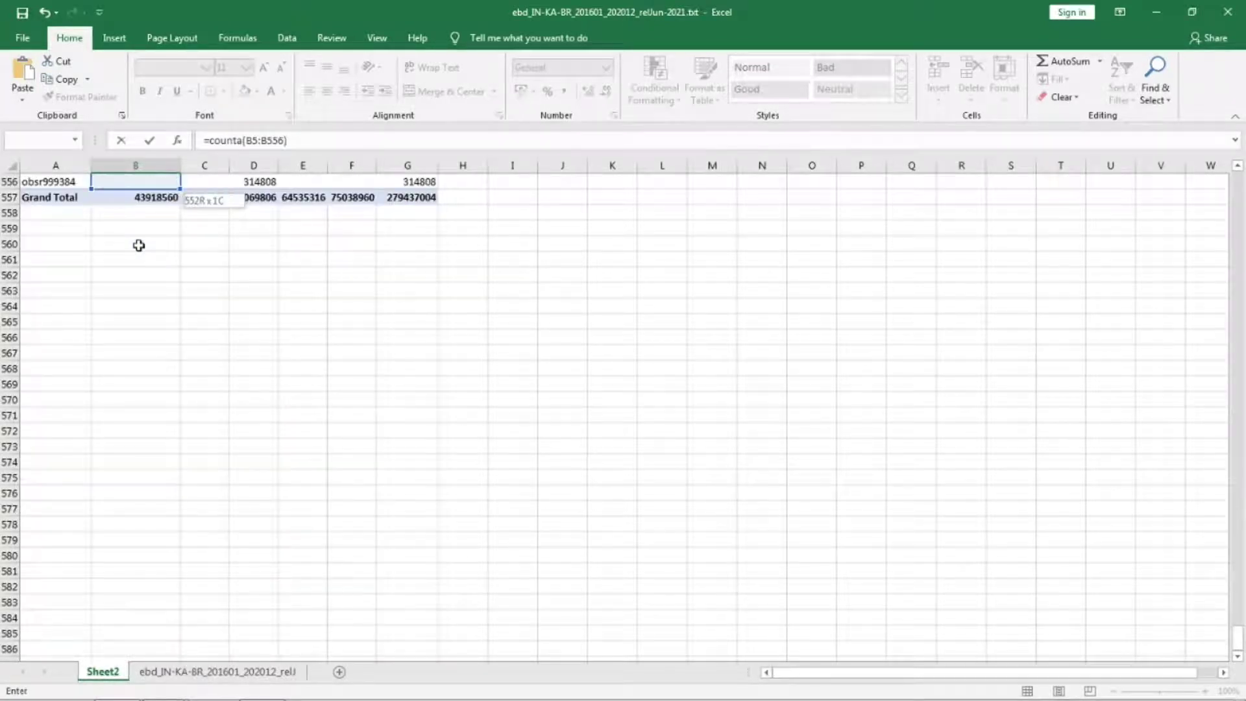
{"action": "key", "text": "Return"}
{"action": "key", "text": "Up"}
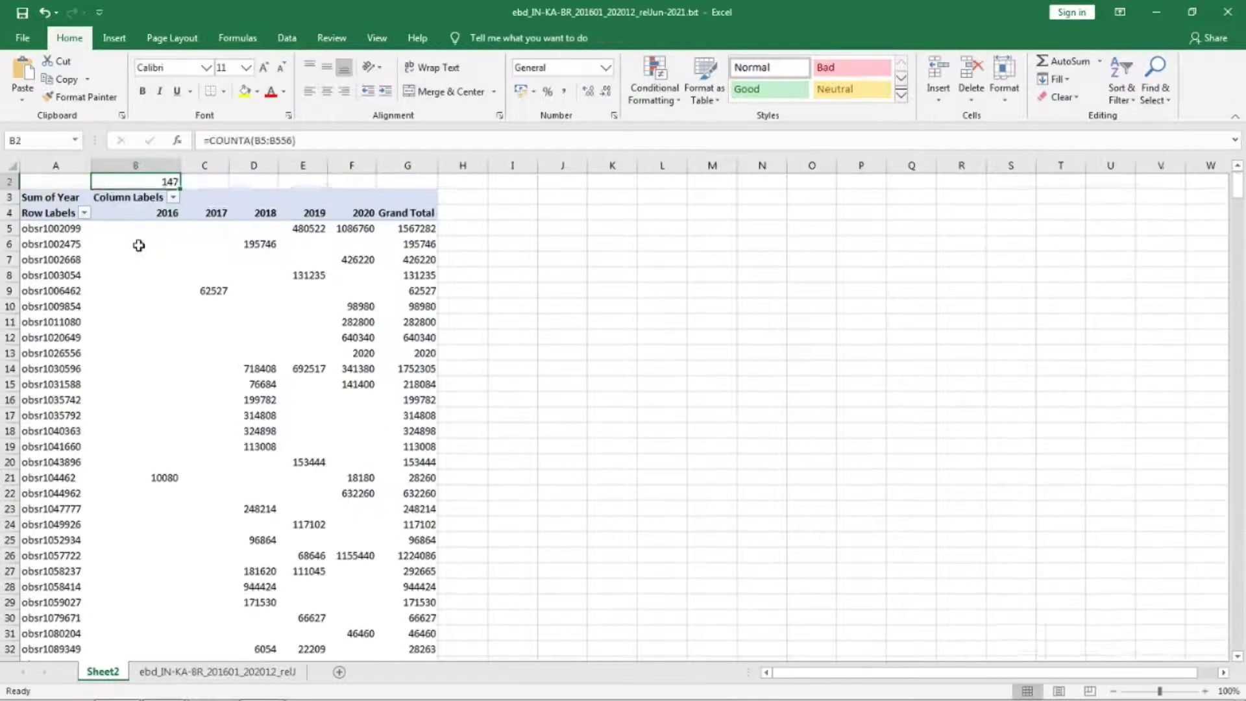
{"action": "key", "text": "Up"}
{"action": "key", "text": "Down"}
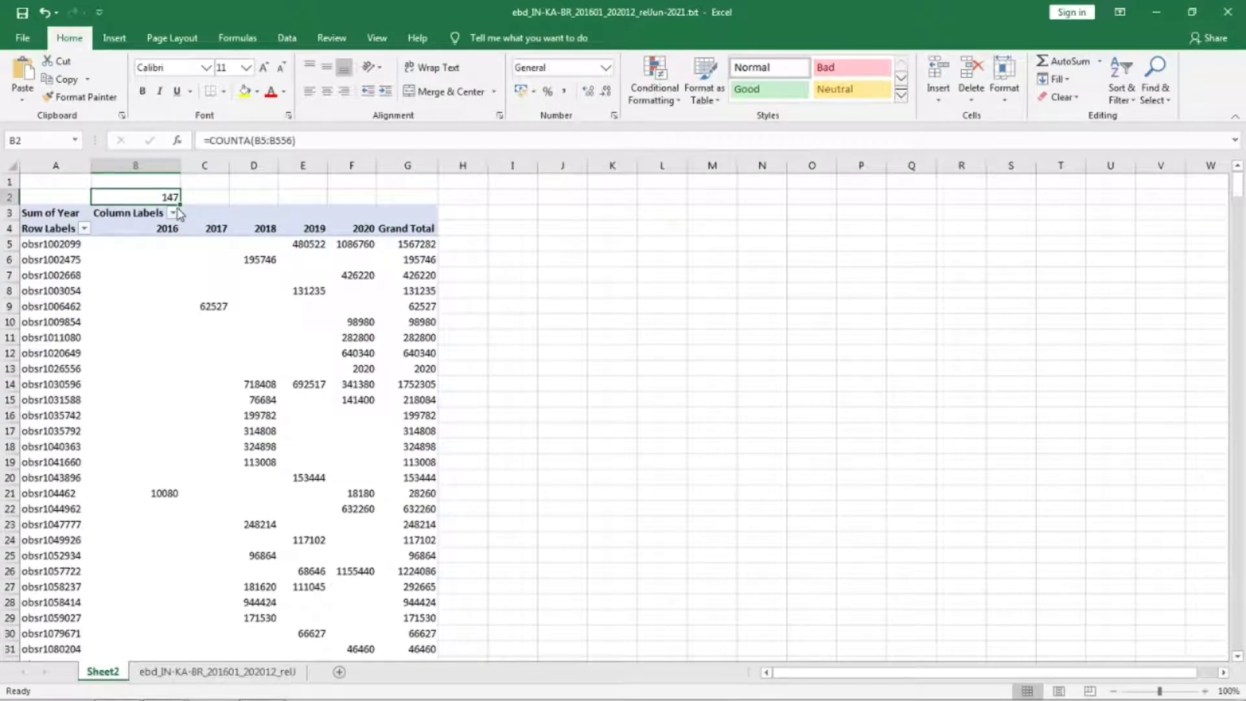
Copy the B2 observer count formula across C2:F2 for 2017–2020.
{"action": "key", "text": "ctrl+c"}
{"action": "left_click", "coordinate": [221, 196]}
{"action": "key", "text": "shift+Right"}
{"action": "key", "text": "shift+Right"}
{"action": "key", "text": "shift+Right"}
{"action": "key", "text": "ctrl+v"}
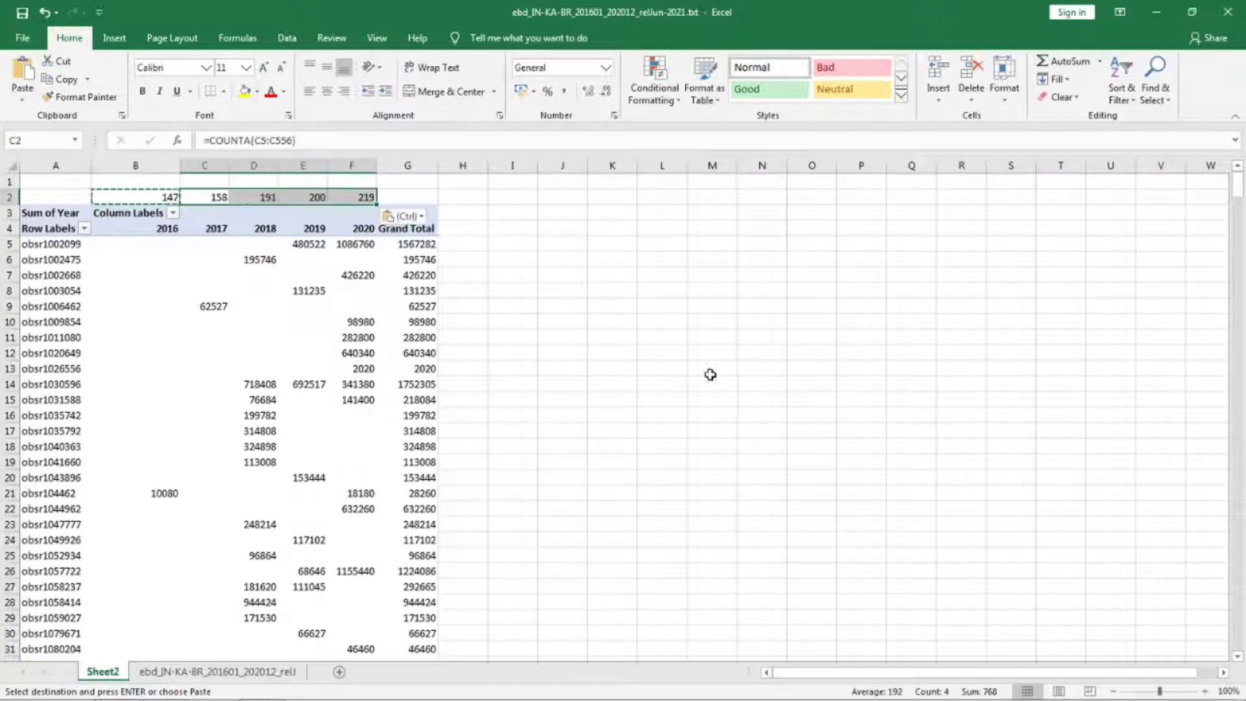
{"action": "left_click", "coordinate": [710, 370]}
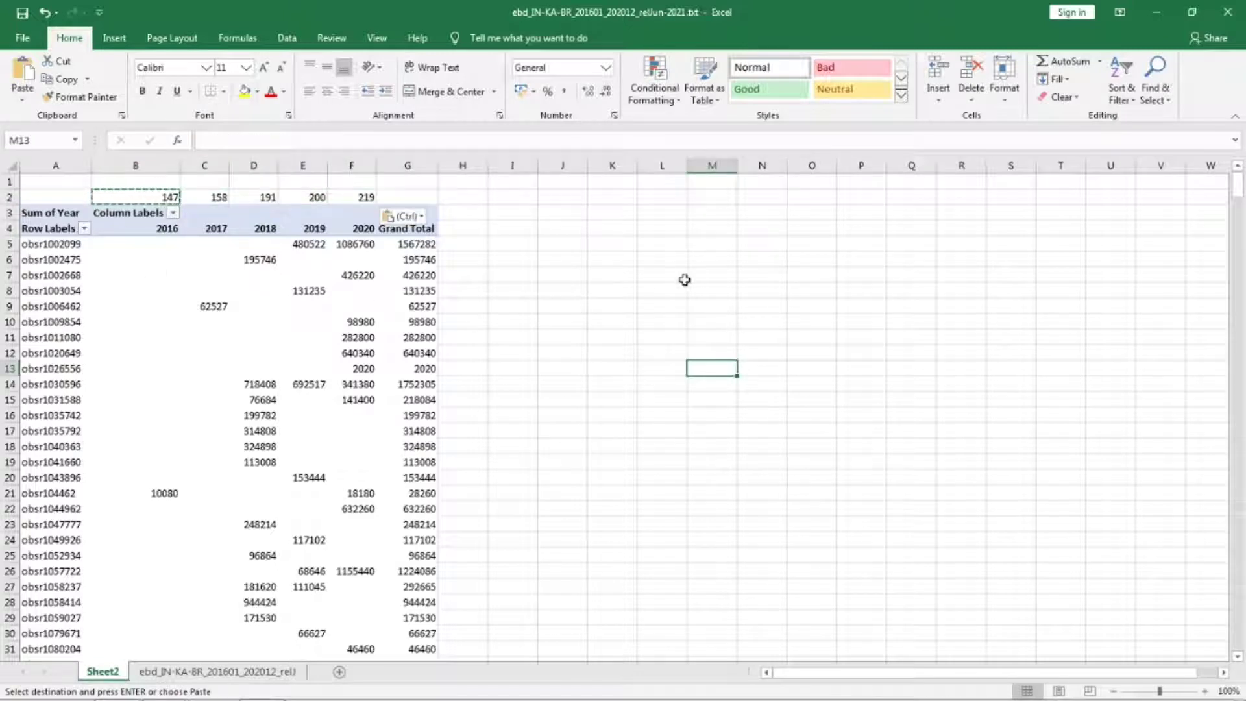
Copy the 2016–2020 year headings into L3:P3 for a summary table.
{"action": "left_click", "coordinate": [156, 227]}
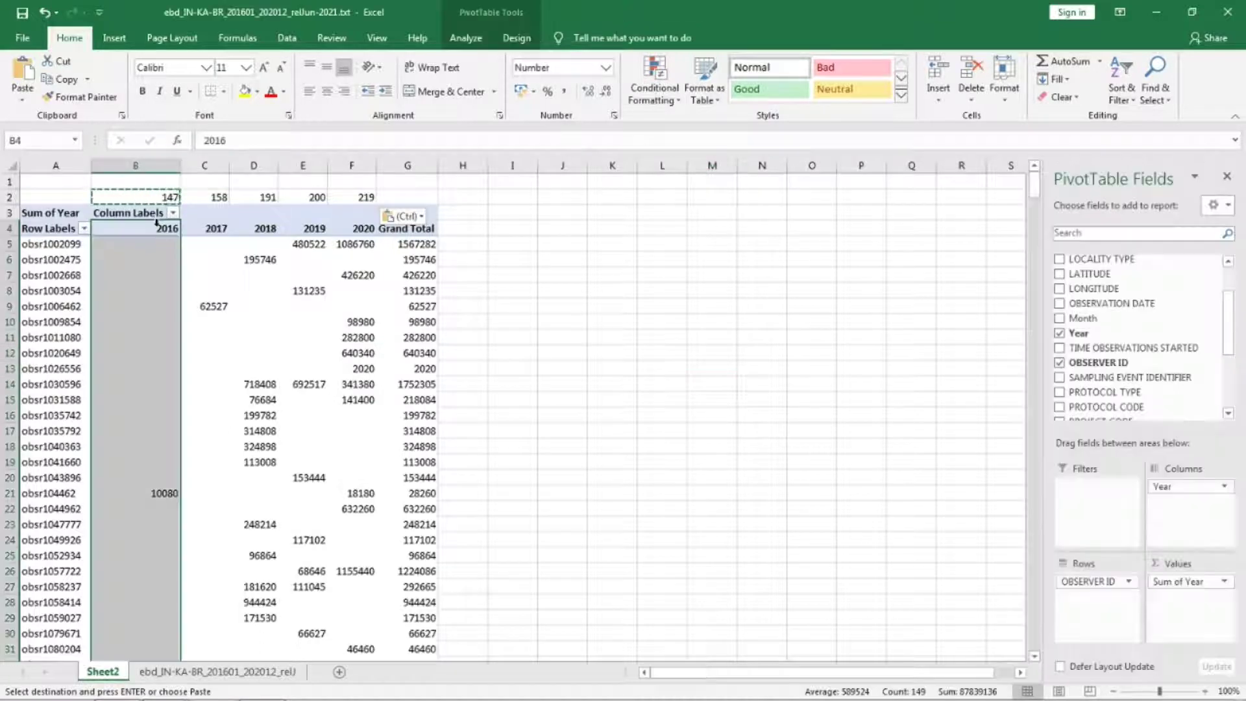
{"action": "left_click", "coordinate": [166, 230]}
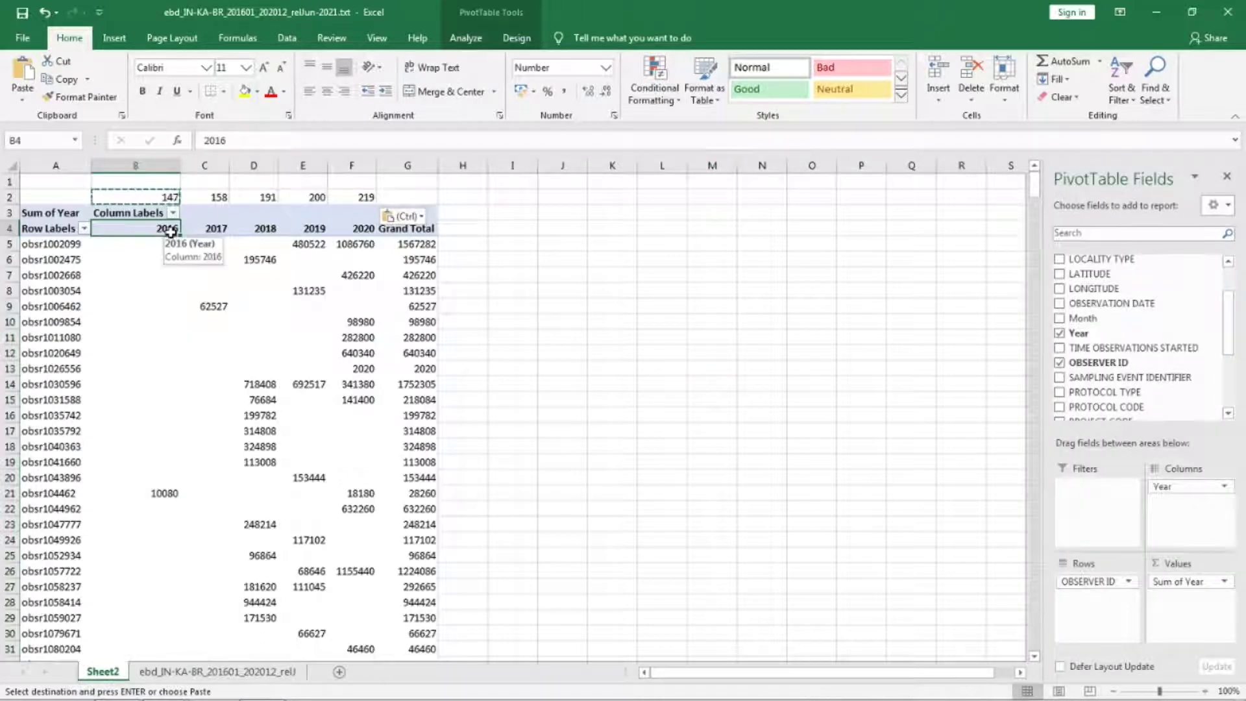
{"action": "key", "text": "shift+Right"}
{"action": "key", "text": "shift+Right"}
{"action": "key", "text": "shift+Right"}
{"action": "key", "text": "shift+Right"}
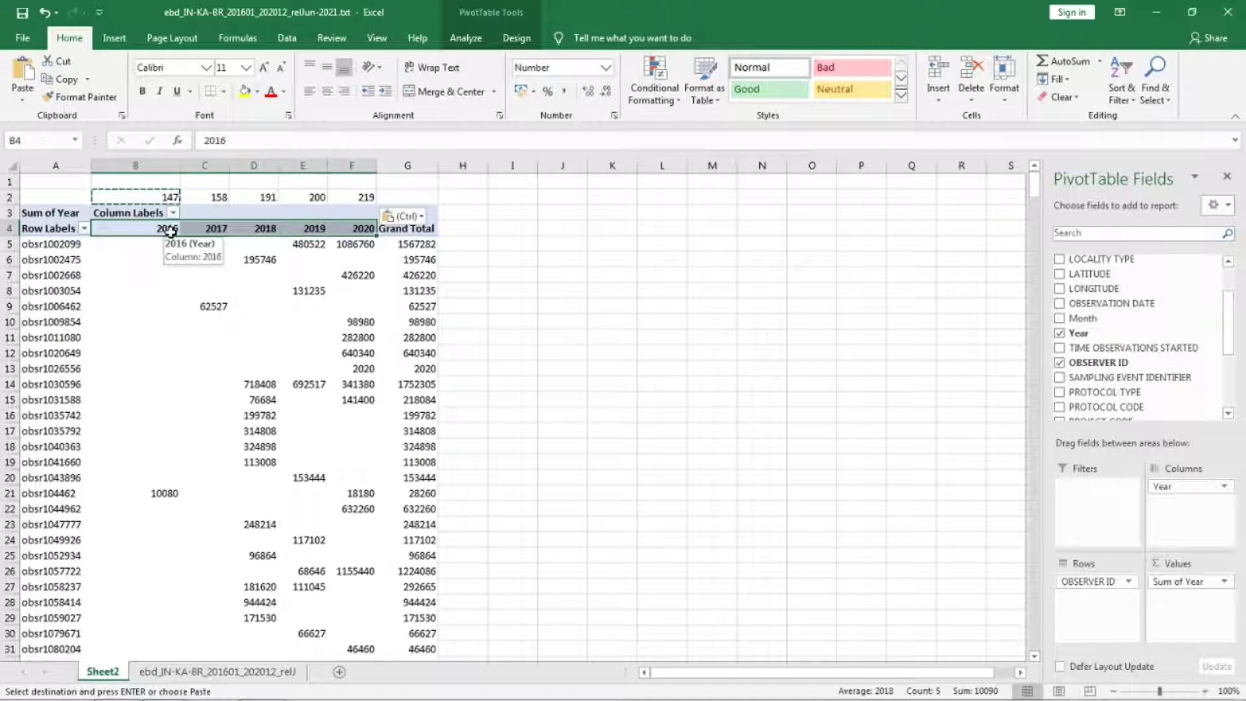
{"action": "key", "text": "ctrl+c"}
{"action": "left_click", "coordinate": [661, 211]}
{"action": "key", "text": "ctrl+v"}
{"action": "left_click", "coordinate": [623, 260]}
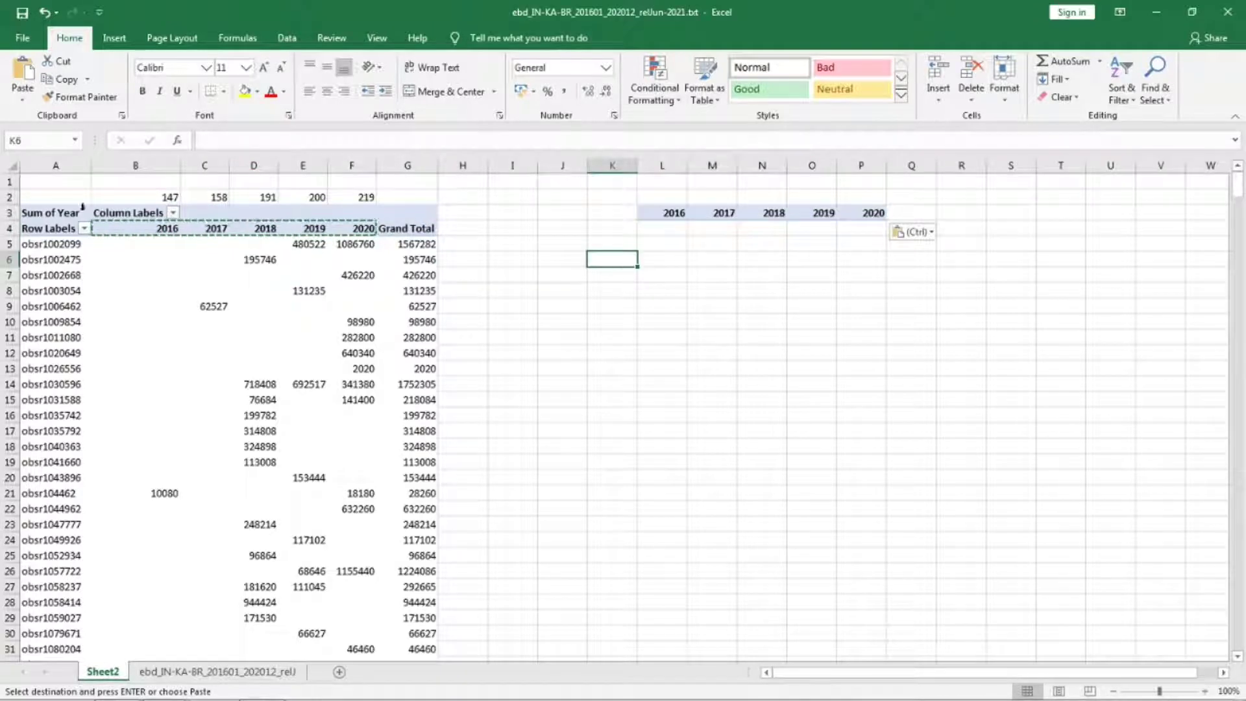
Paste the five yearly observer counts as plain values into L4:P4.
{"action": "left_click", "coordinate": [115, 198]}
{"action": "key", "text": "shift+Right"}
{"action": "key", "text": "shift+Right"}
{"action": "key", "text": "shift+Right"}
{"action": "key", "text": "shift+Right"}
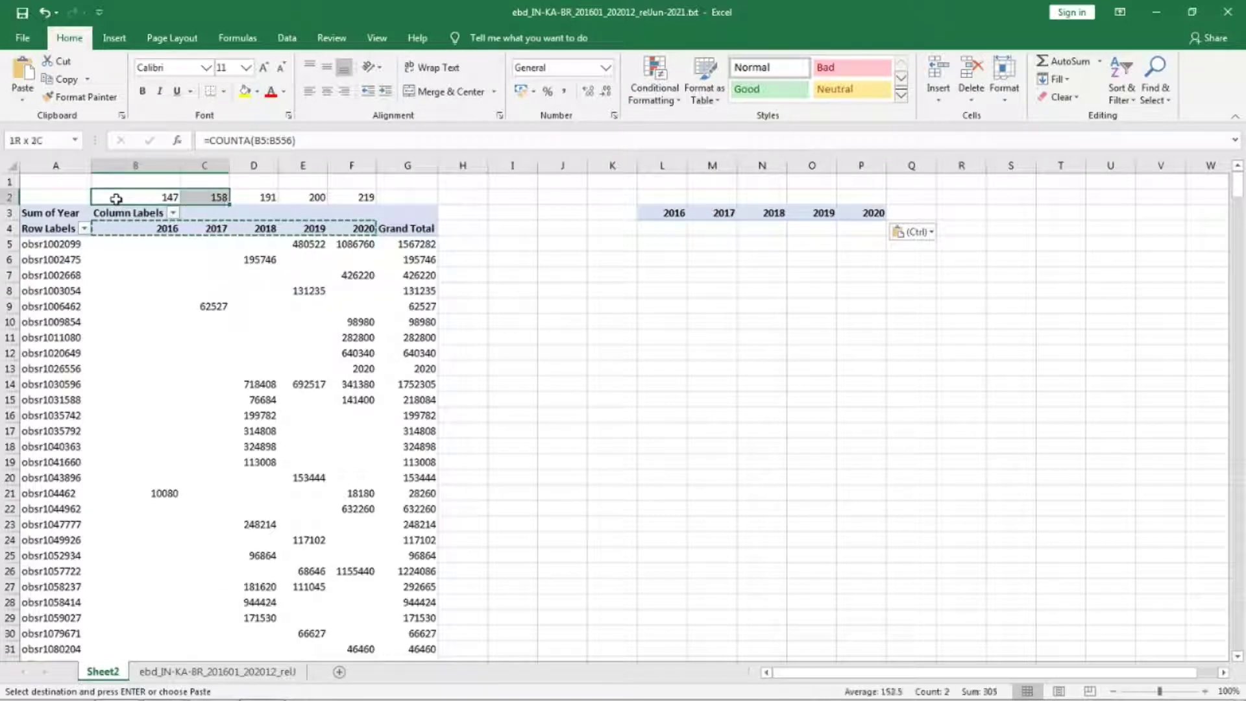
{"action": "key", "text": "ctrl+c"}
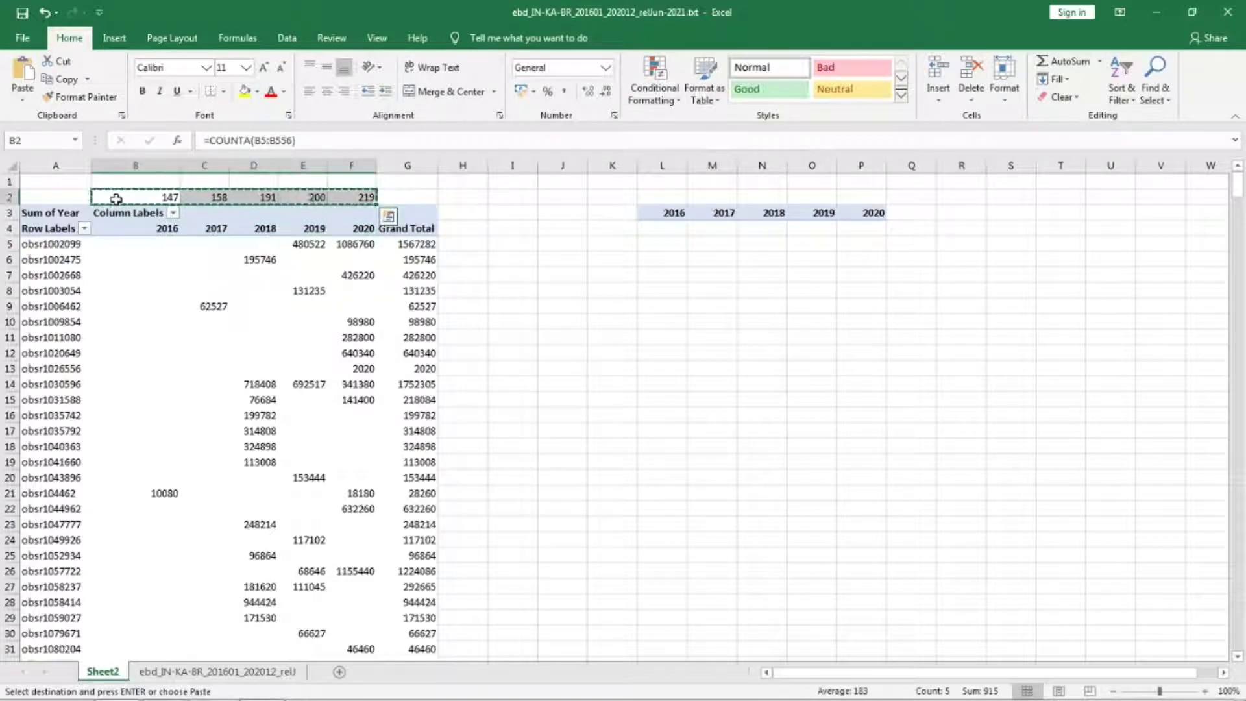
{"action": "left_click", "coordinate": [677, 229]}
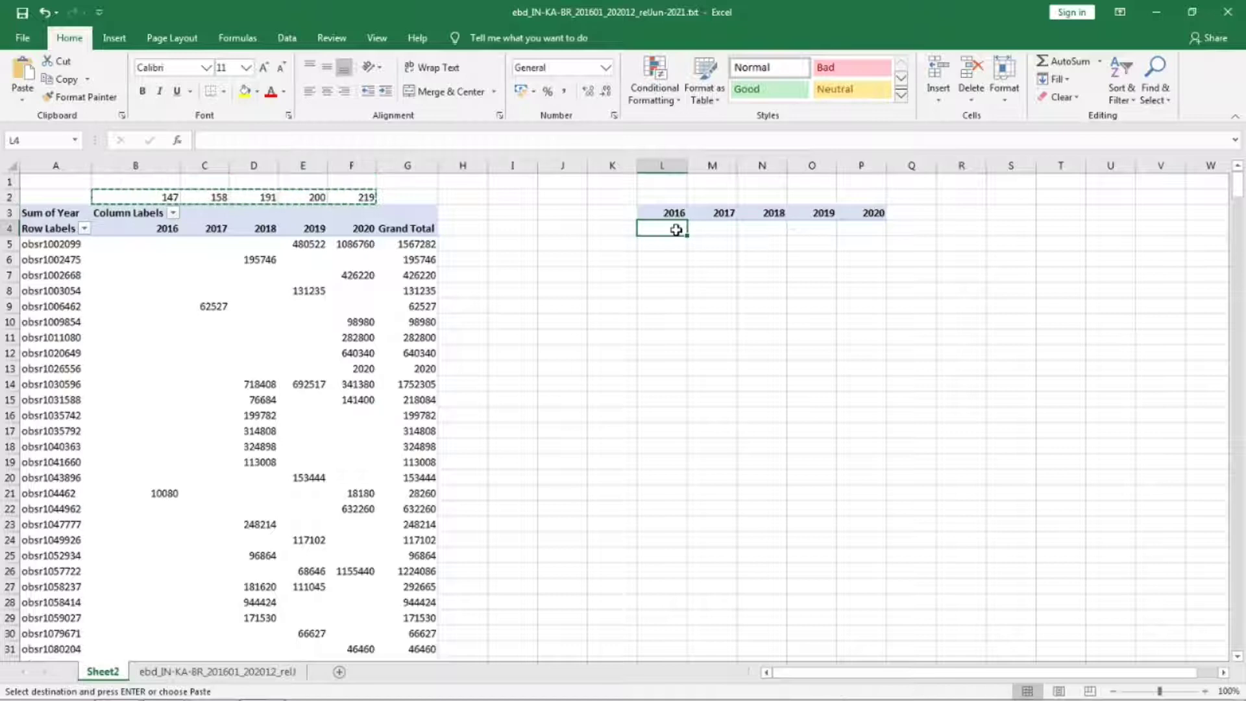
{"action": "right_click", "coordinate": [677, 230]}
{"action": "left_click", "coordinate": [736, 300]}
{"action": "left_click", "coordinate": [708, 290]}
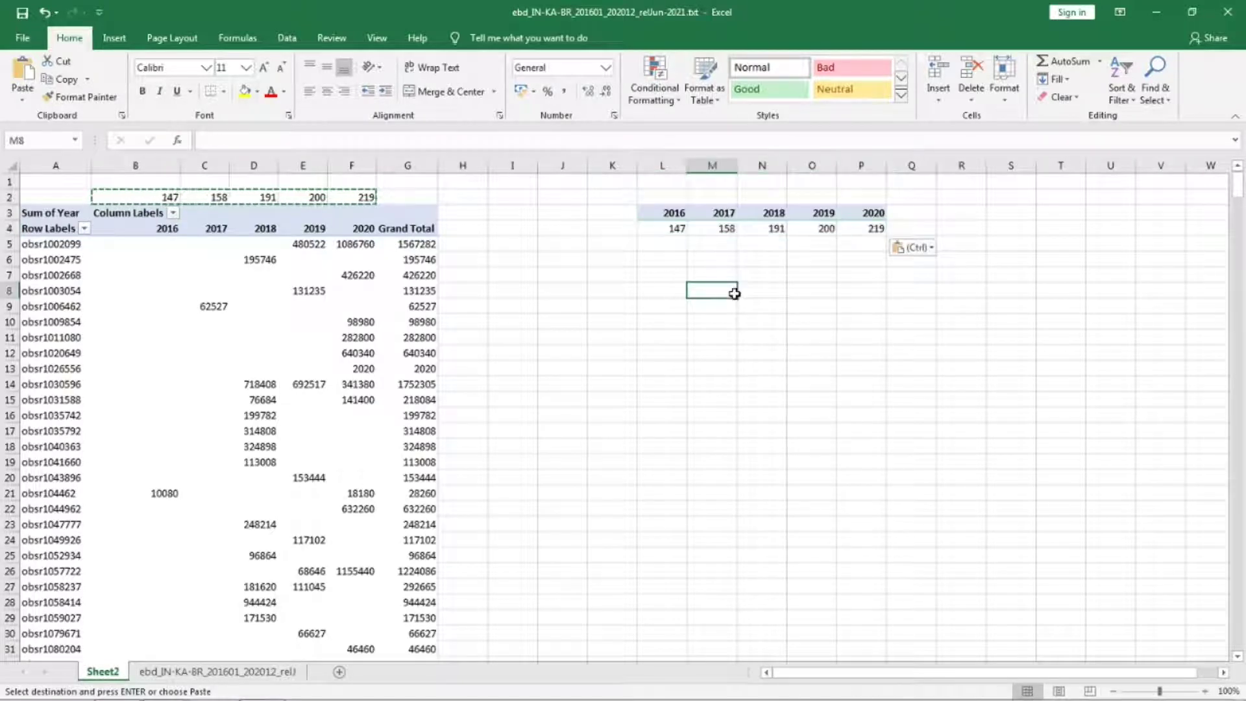
{"action": "left_click", "coordinate": [611, 242]}
Label K4 'Observers' and autofit column K to its width.
{"action": "left_click", "coordinate": [611, 228]}
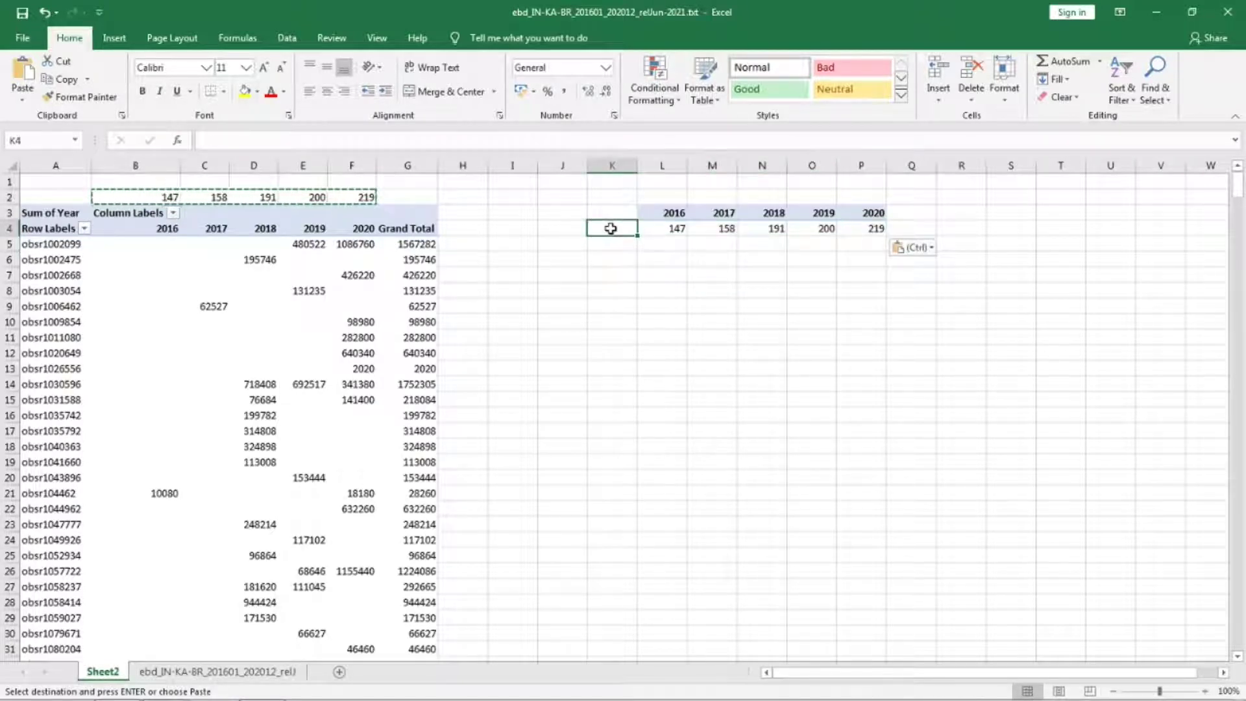
{"action": "type", "text": "Observe"}
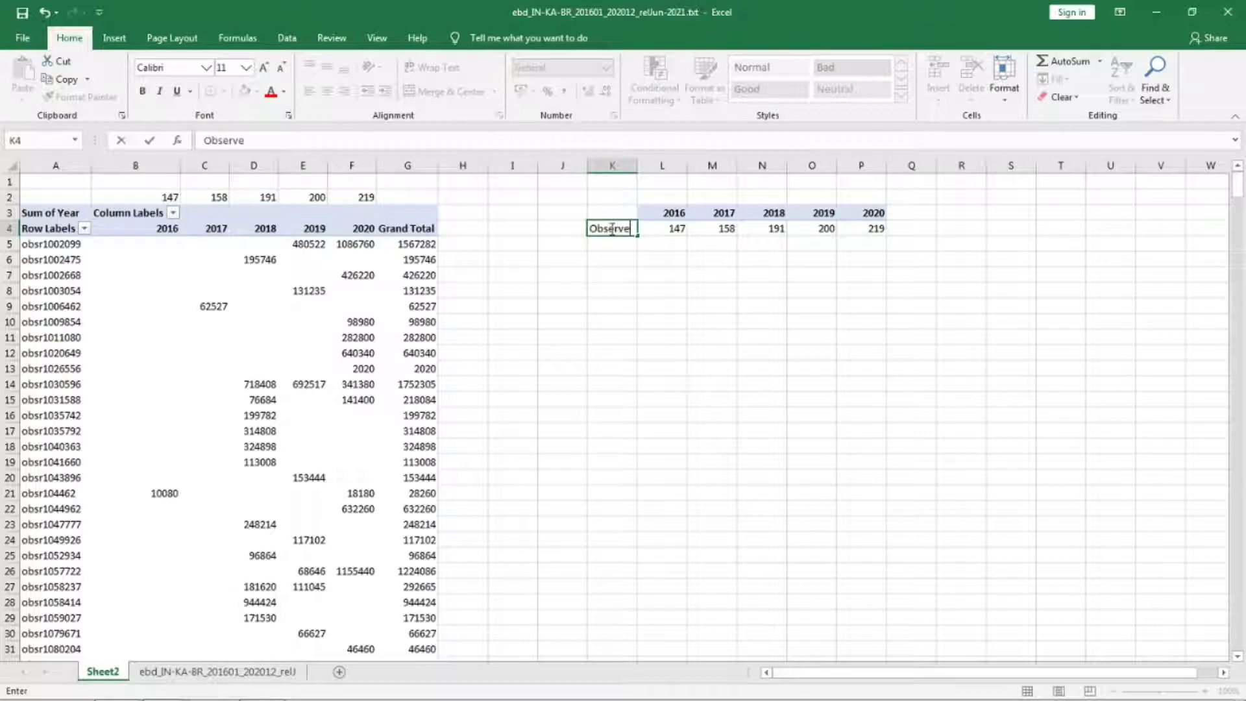
{"action": "type", "text": "rs"}
{"action": "key", "text": "Return"}
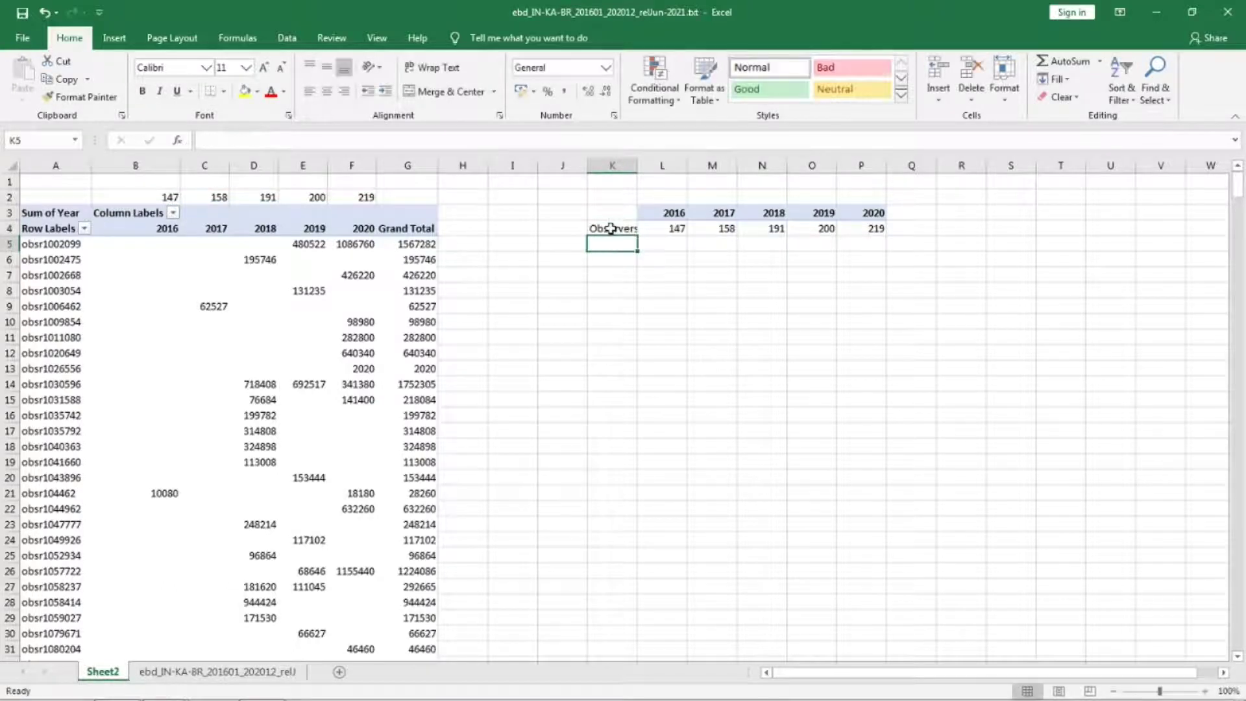
{"action": "double_click", "coordinate": [634, 161]}
Replace OBSERVER ID with SAMPLING EVENT IDENTIFIER as the pivot's row field.
{"action": "left_click", "coordinate": [198, 351]}
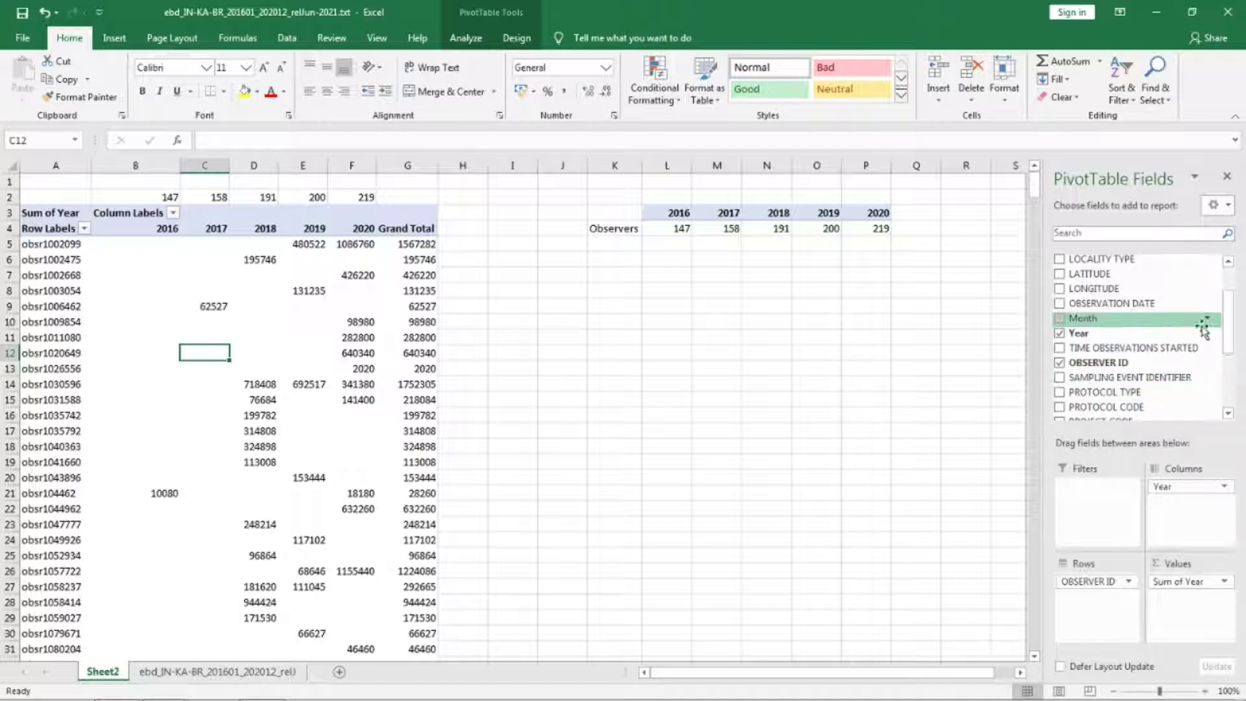
{"action": "left_click_drag", "start_coordinate": [1235, 329], "coordinate": [1236, 341]}
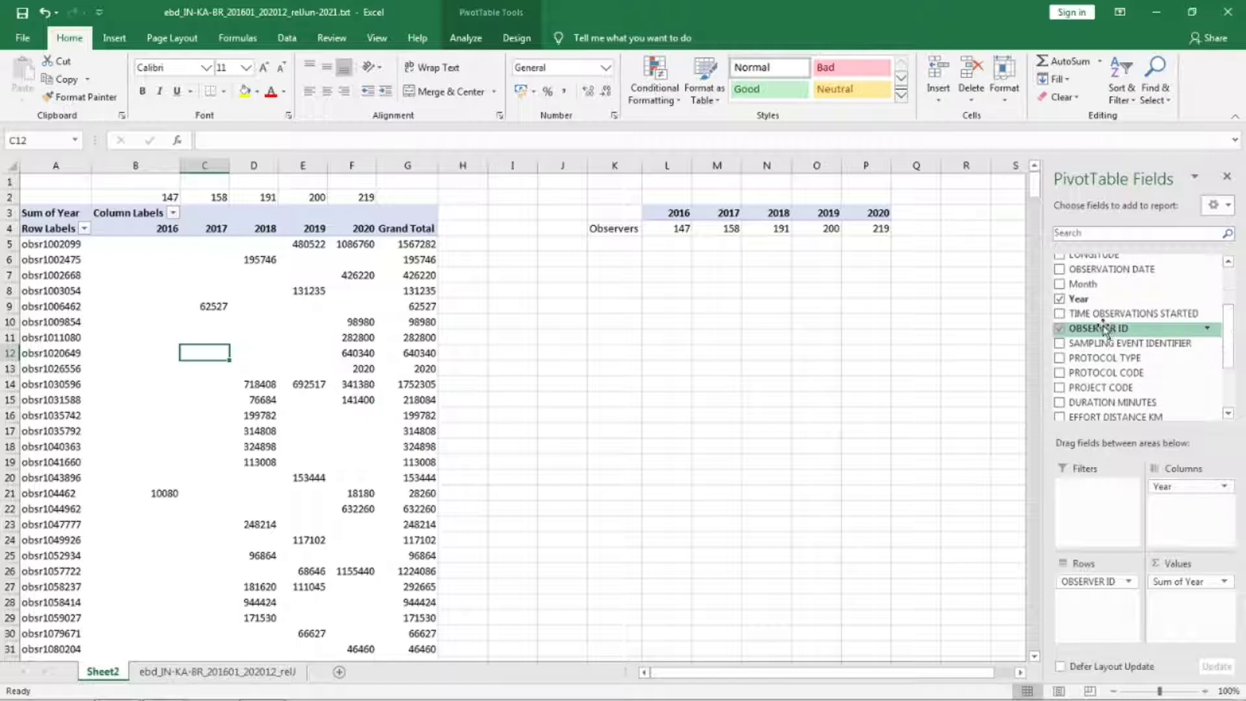
{"action": "left_click", "coordinate": [1060, 329]}
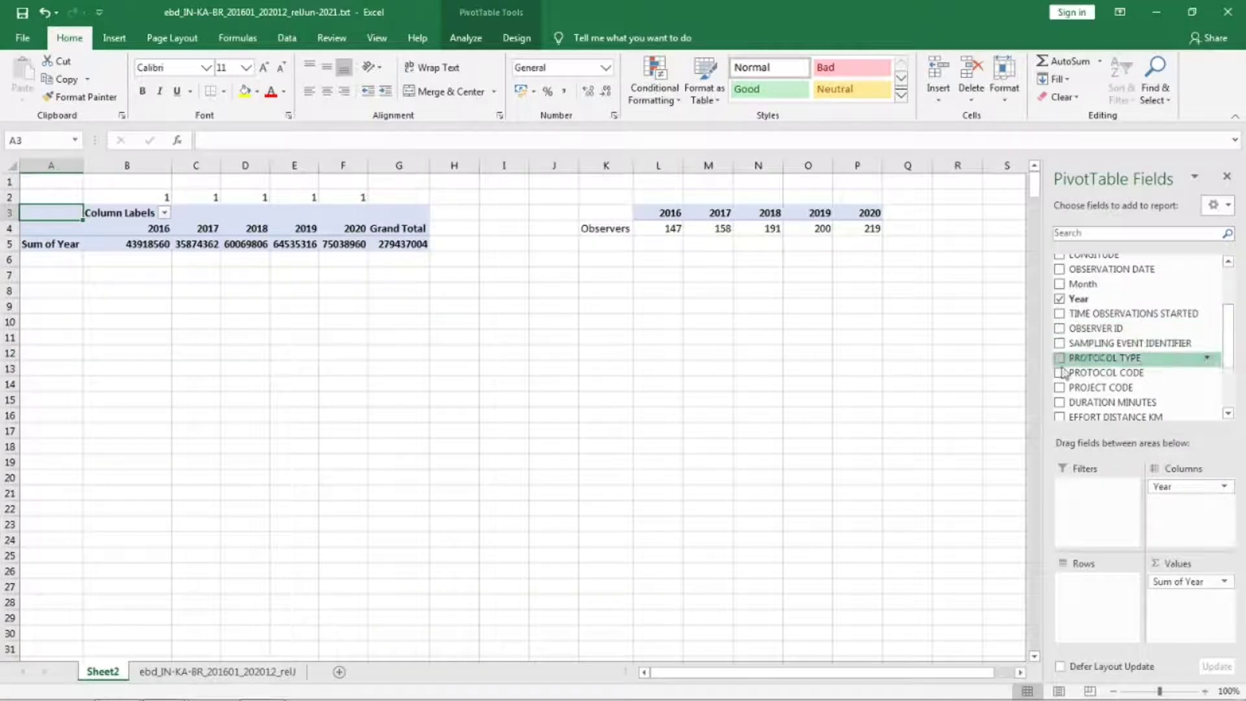
{"action": "left_click", "coordinate": [1061, 344]}
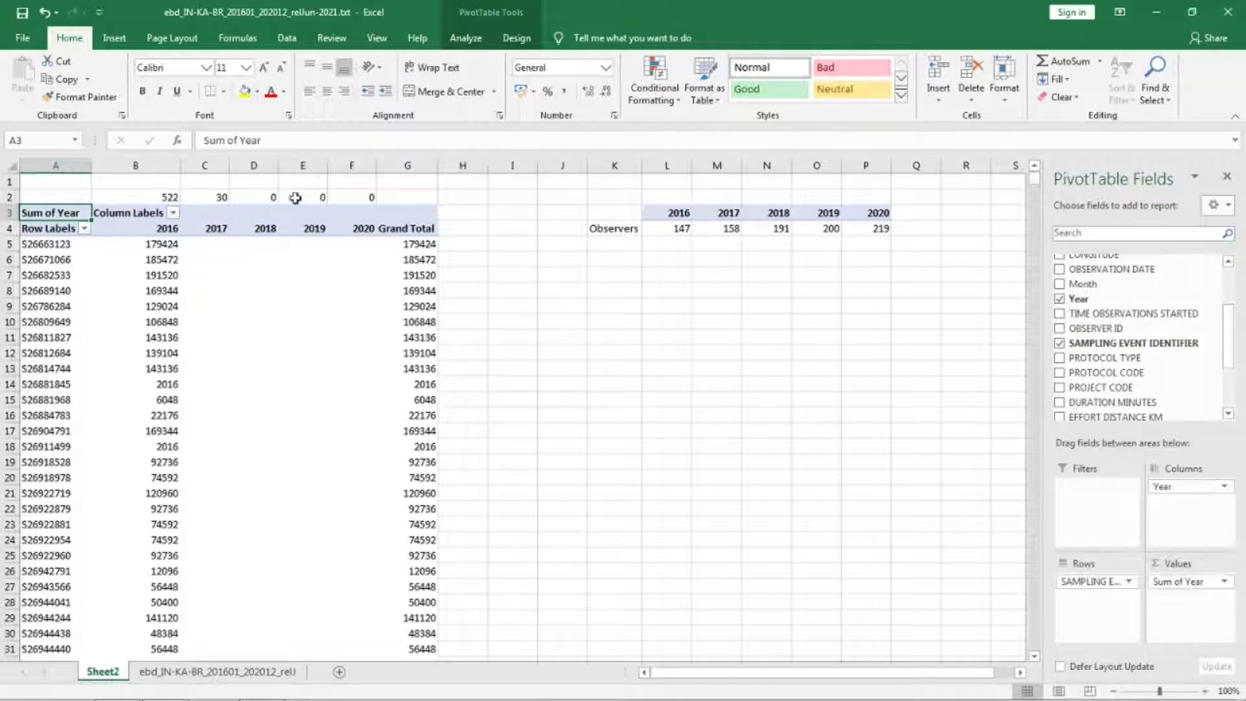
Clear the old row 2 counts and enter =COUNTA(B5:B3213) in B2.
{"action": "left_click", "coordinate": [165, 195]}
{"action": "key", "text": "shift+Right"}
{"action": "key", "text": "shift+Right"}
{"action": "key", "text": "shift+Right"}
{"action": "key", "text": "shift+Right"}
{"action": "key", "text": "shift+Right"}
{"action": "key", "text": "Delete"}
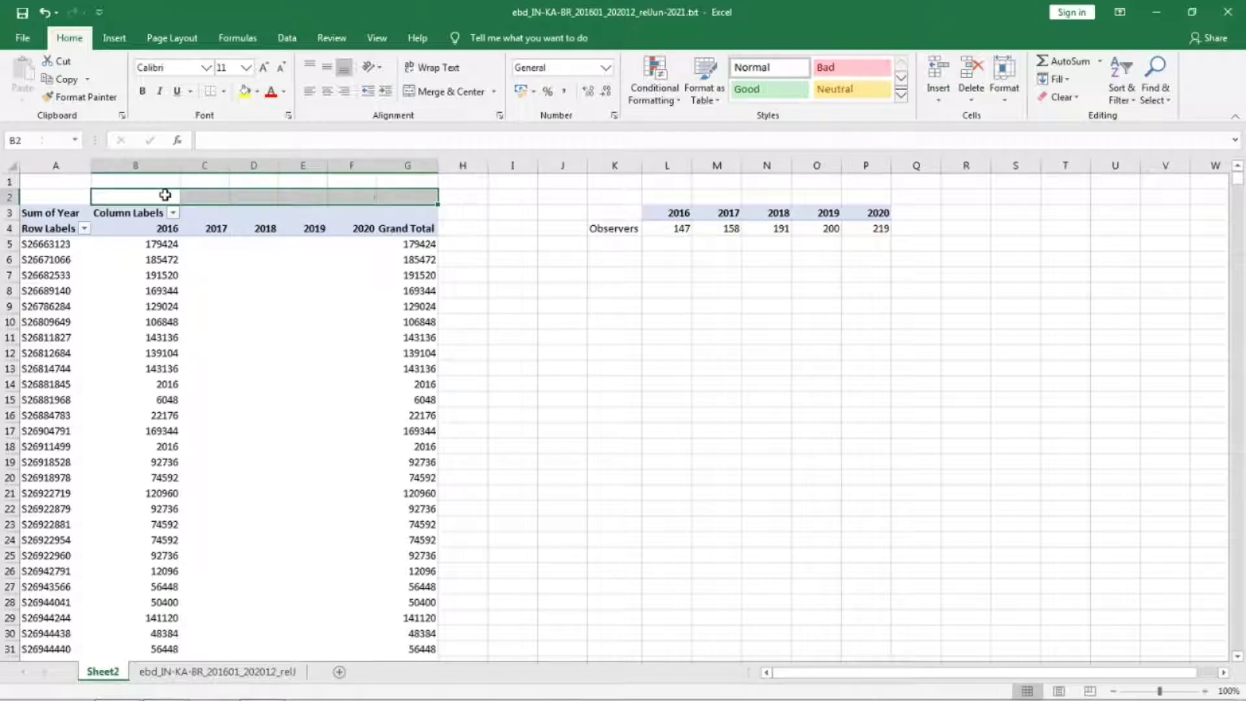
{"action": "left_click", "coordinate": [165, 195]}
{"action": "type", "text": "=c"}
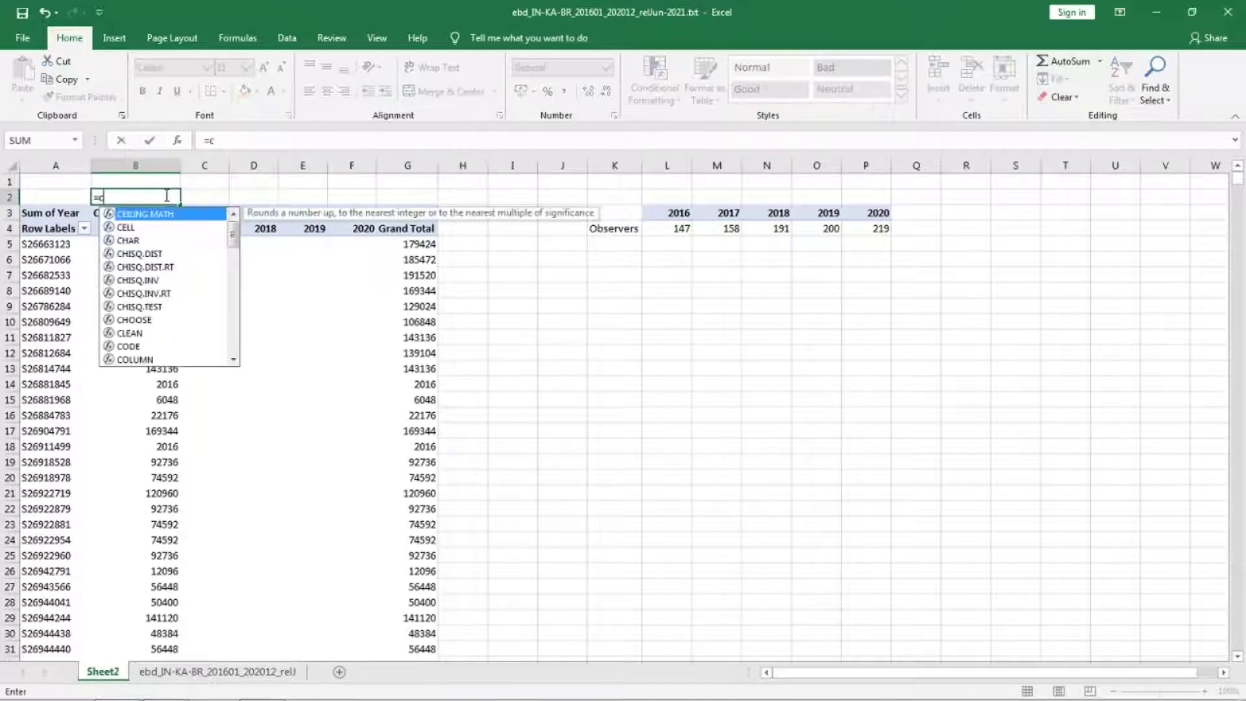
{"action": "type", "text": "ounta("}
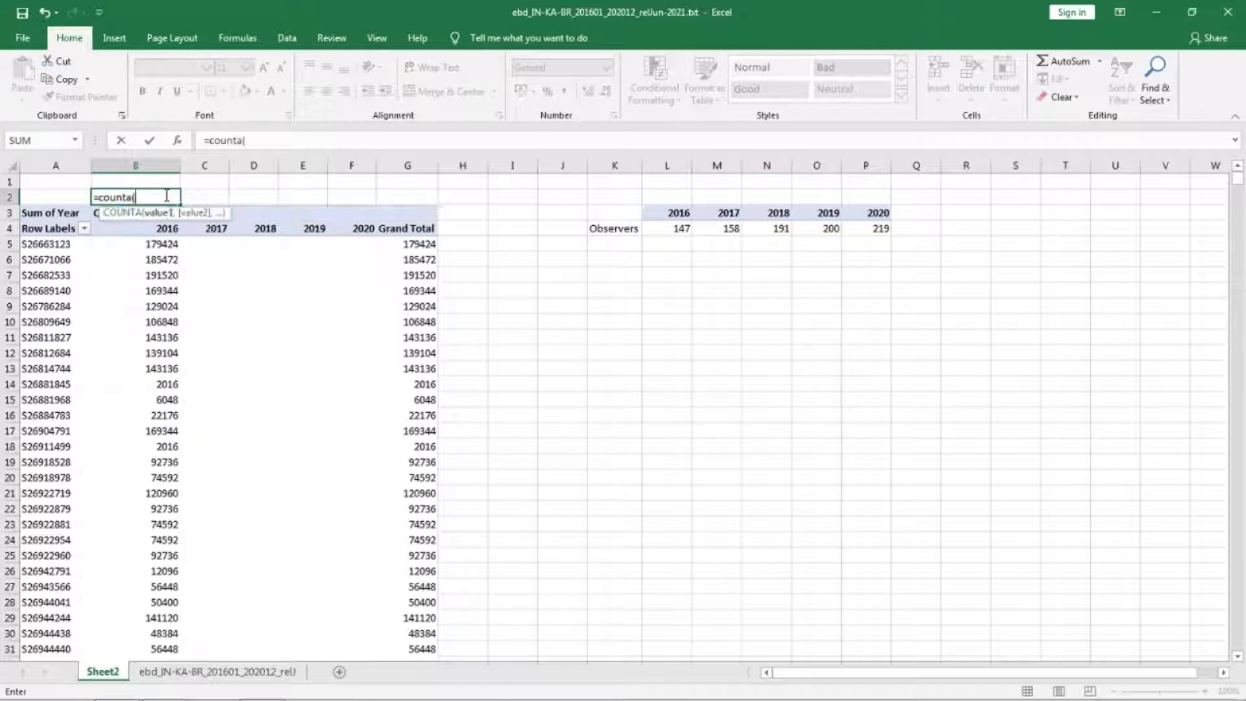
{"action": "left_click", "coordinate": [147, 238]}
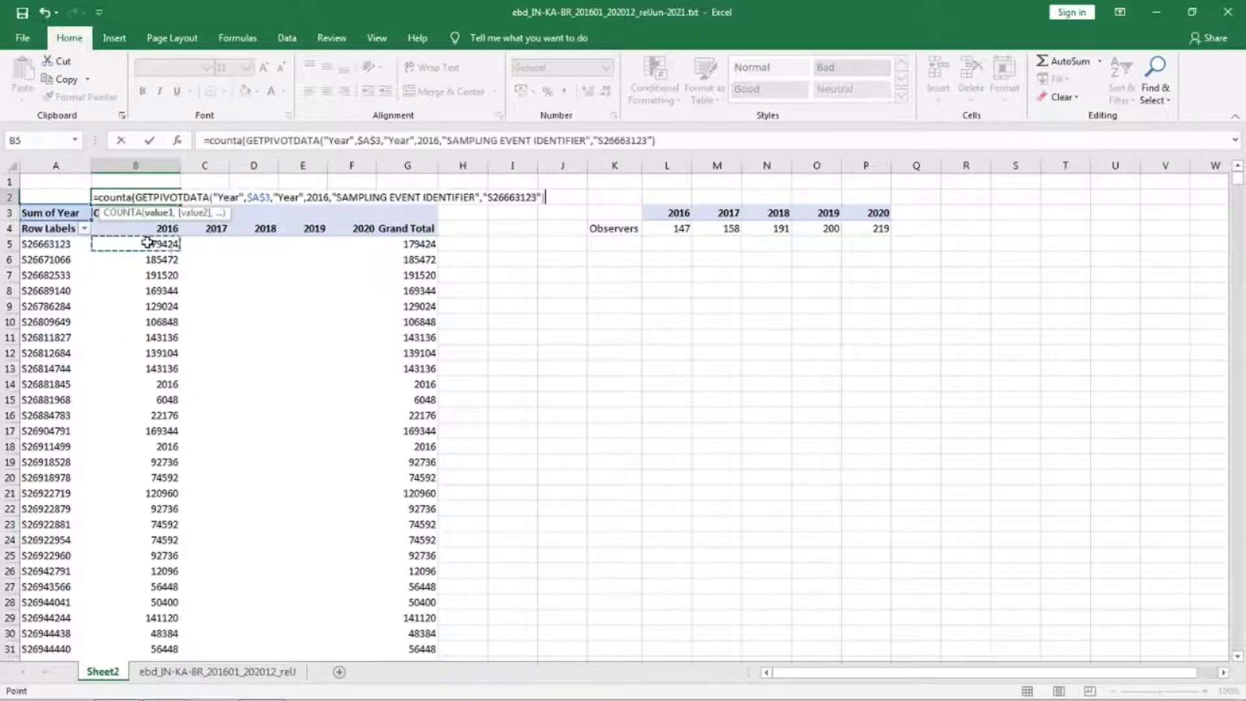
{"action": "key", "text": "ctrl+shift+Down"}
{"action": "key", "text": "ctrl+shift+Down"}
{"action": "key", "text": "shift+Up"}
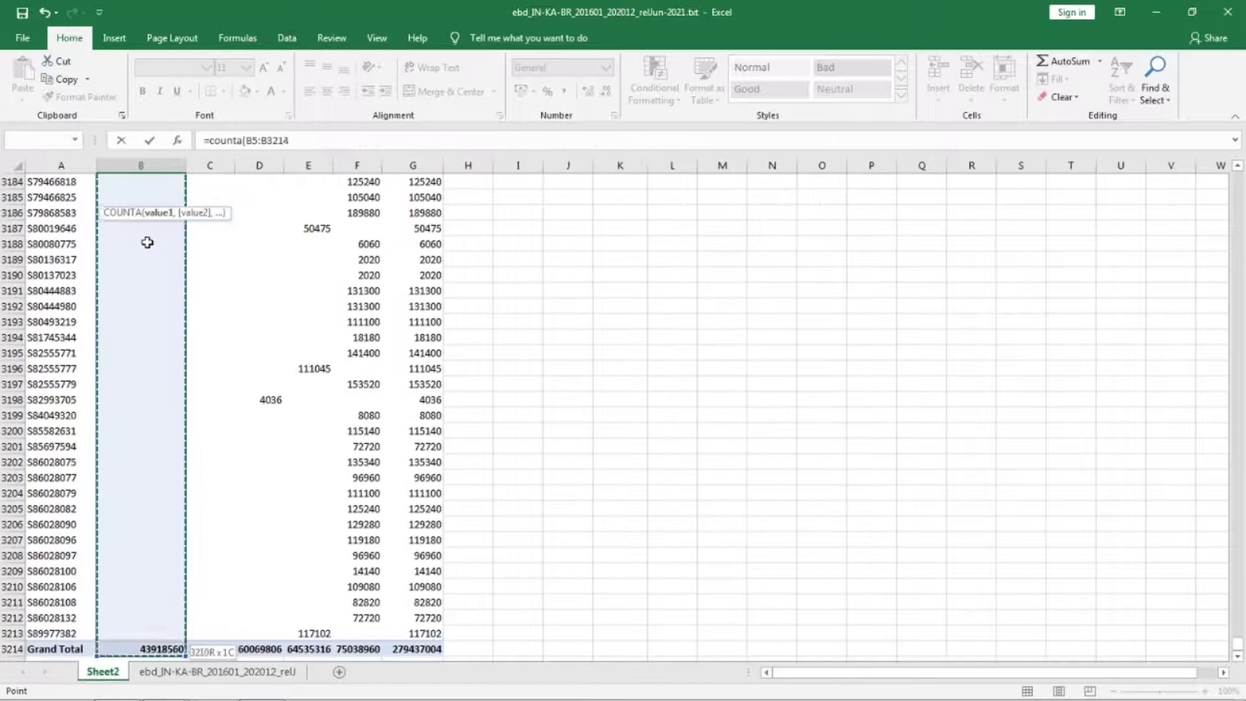
{"action": "type", "text": ")"}
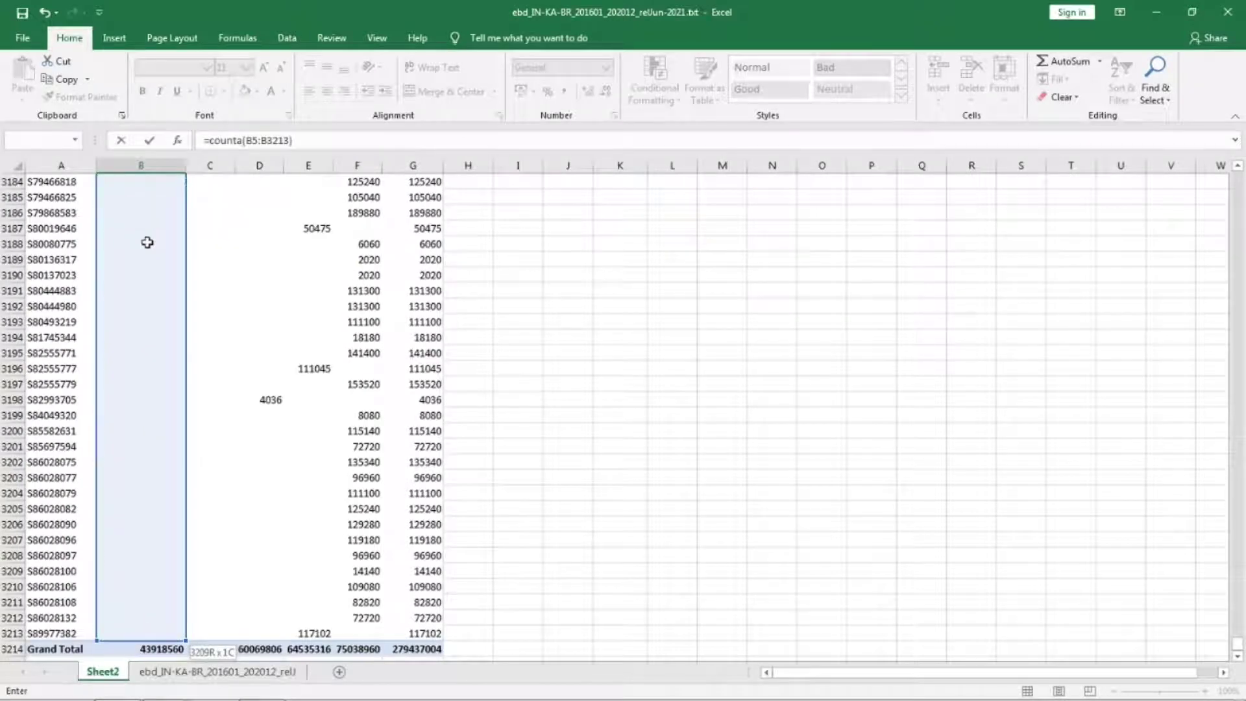
{"action": "key", "text": "Return"}
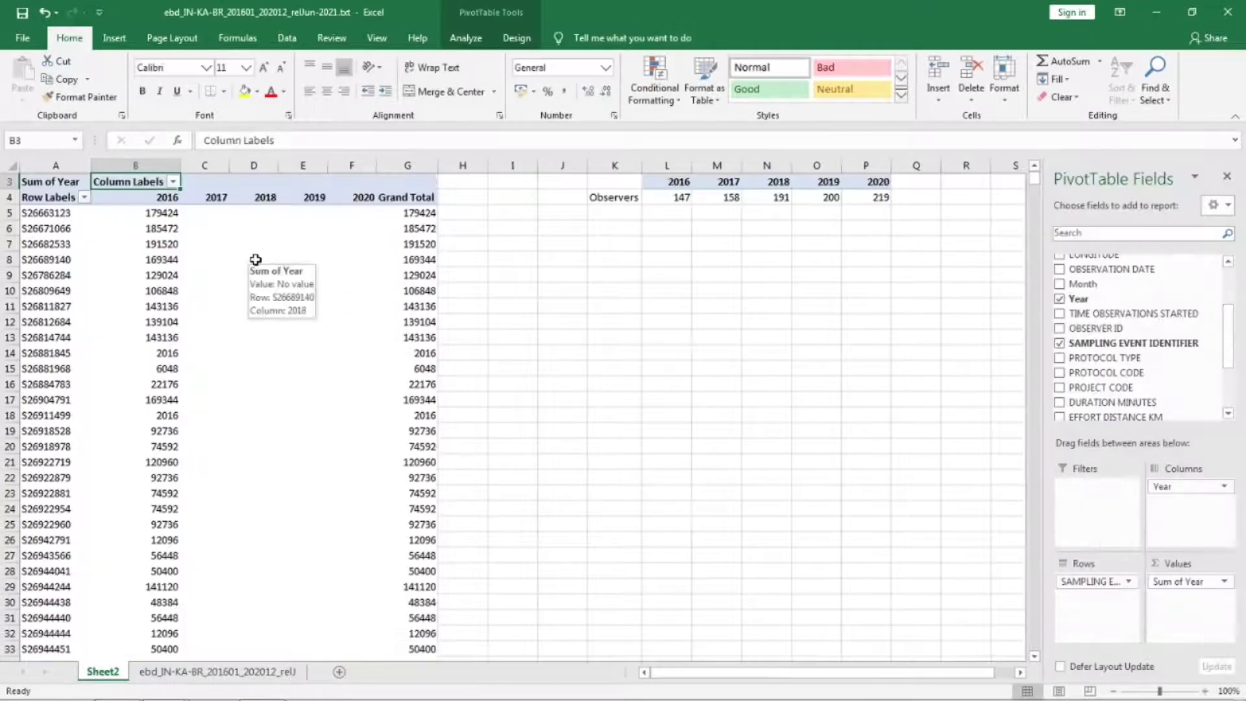
{"action": "key", "text": "Up"}
Copy the checklist count formula to C2:F2 and label K5 'Checklists'.
{"action": "key", "text": "ctrl+c"}
{"action": "key", "text": "Right"}
{"action": "key", "text": "shift+Right"}
{"action": "key", "text": "shift+Right"}
{"action": "key", "text": "shift+Right"}
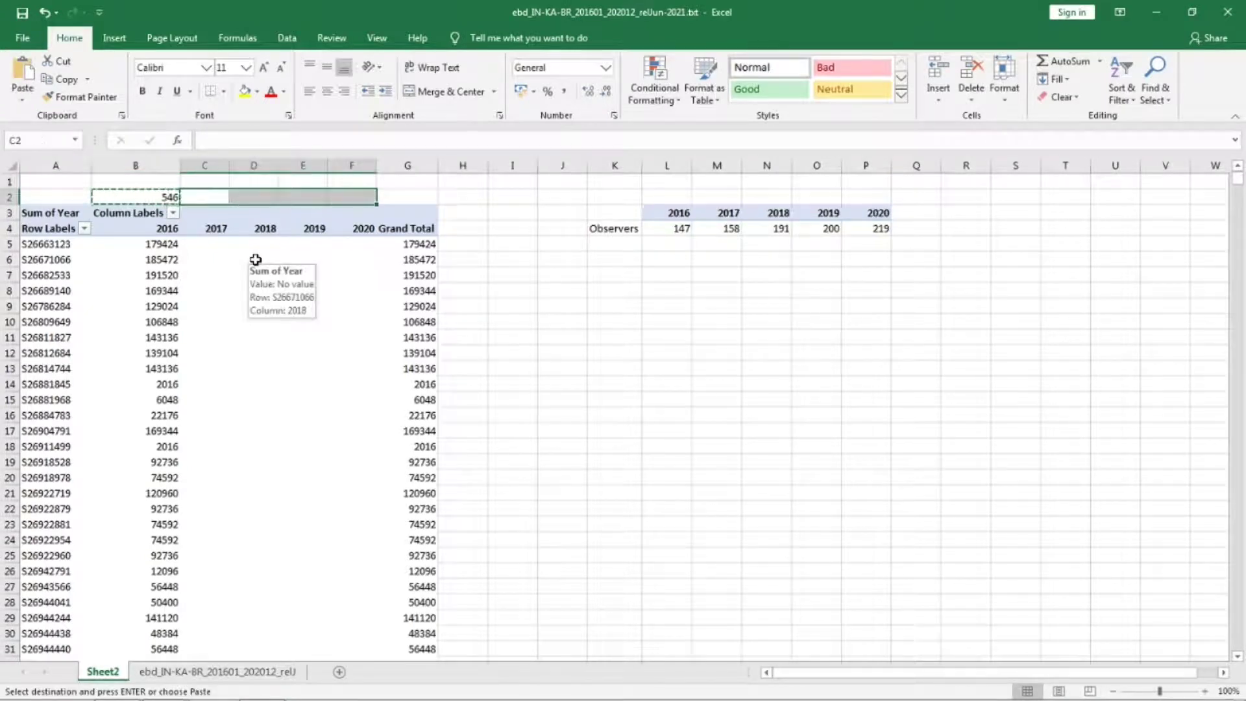
{"action": "key", "text": "ctrl+v"}
{"action": "left_click", "coordinate": [870, 351]}
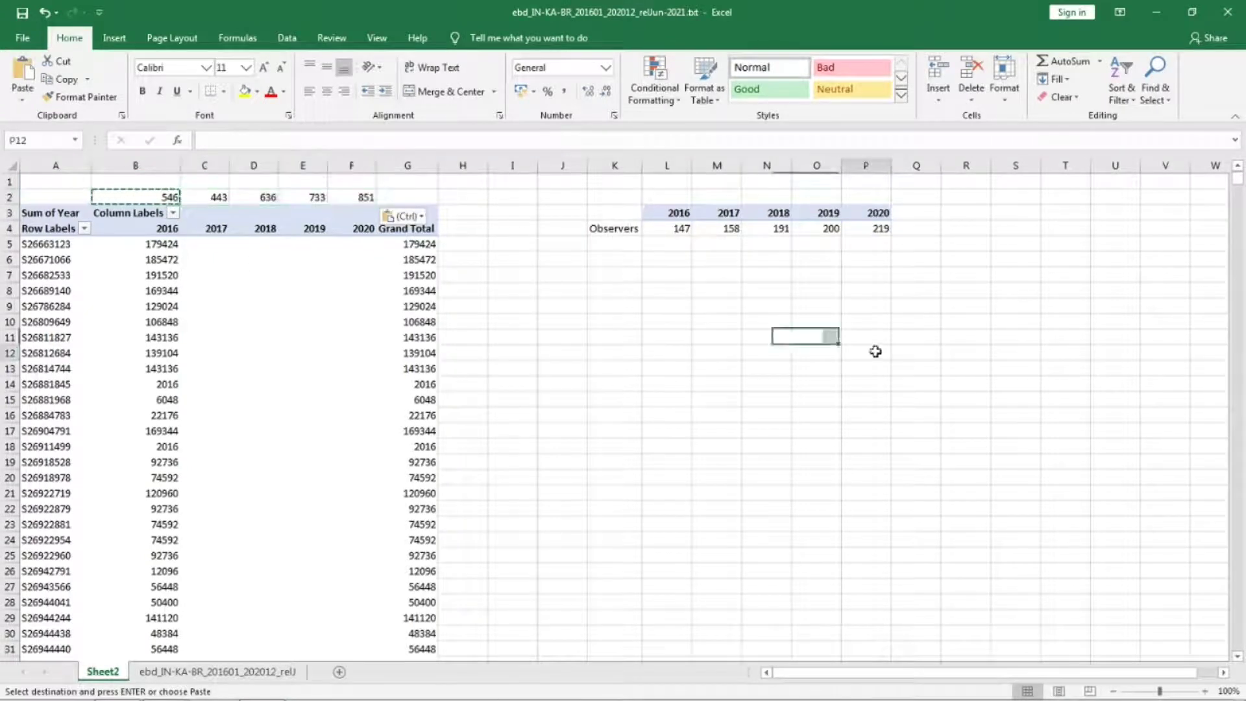
{"action": "left_click", "coordinate": [616, 245]}
{"action": "type", "text": "Checklists"}
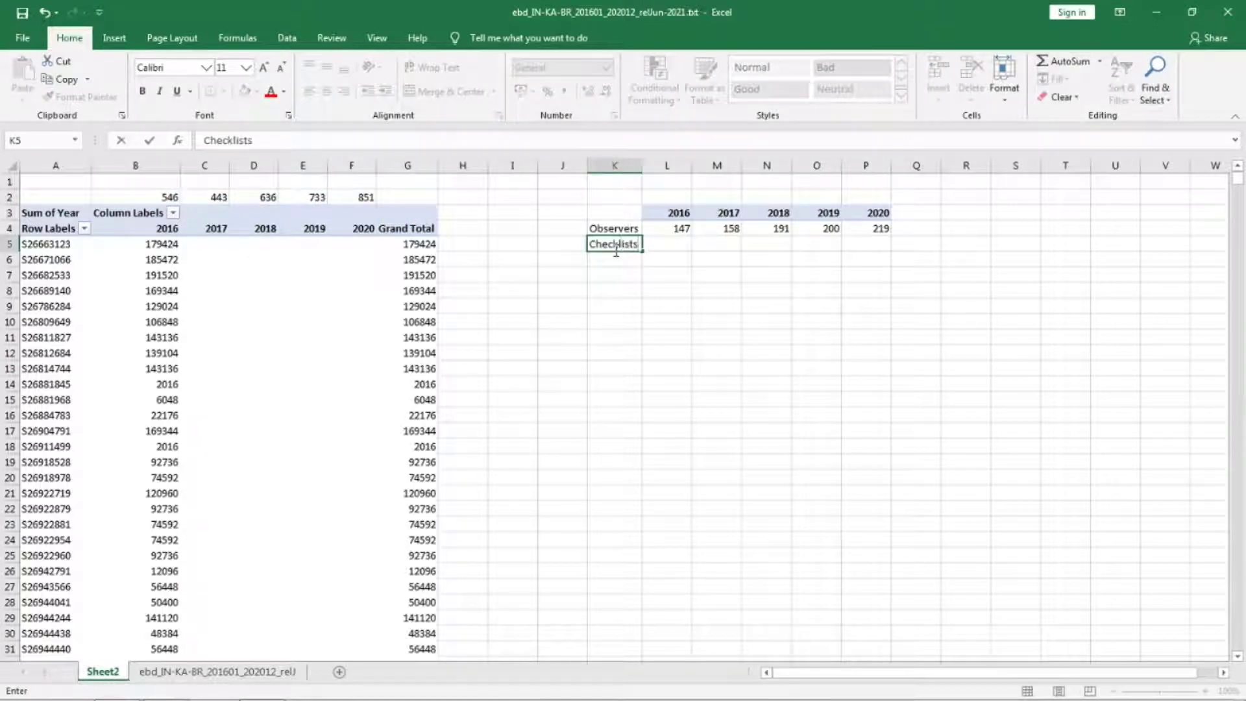
{"action": "key", "text": "Tab"}
Paste the checklist counts 546, 443, 636, 733, 851 as values into L5:P5 and select K3:P5.
{"action": "left_click", "coordinate": [155, 196]}
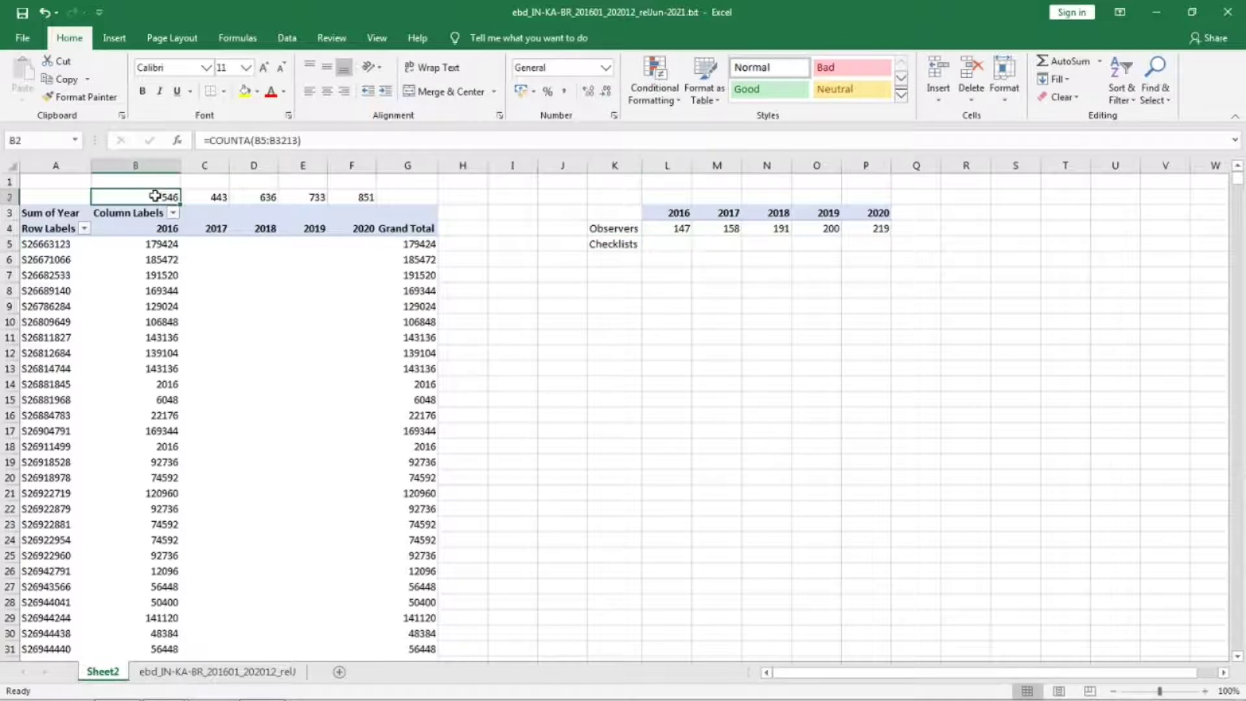
{"action": "left_click_drag", "start_coordinate": [154, 196], "coordinate": [312, 197]}
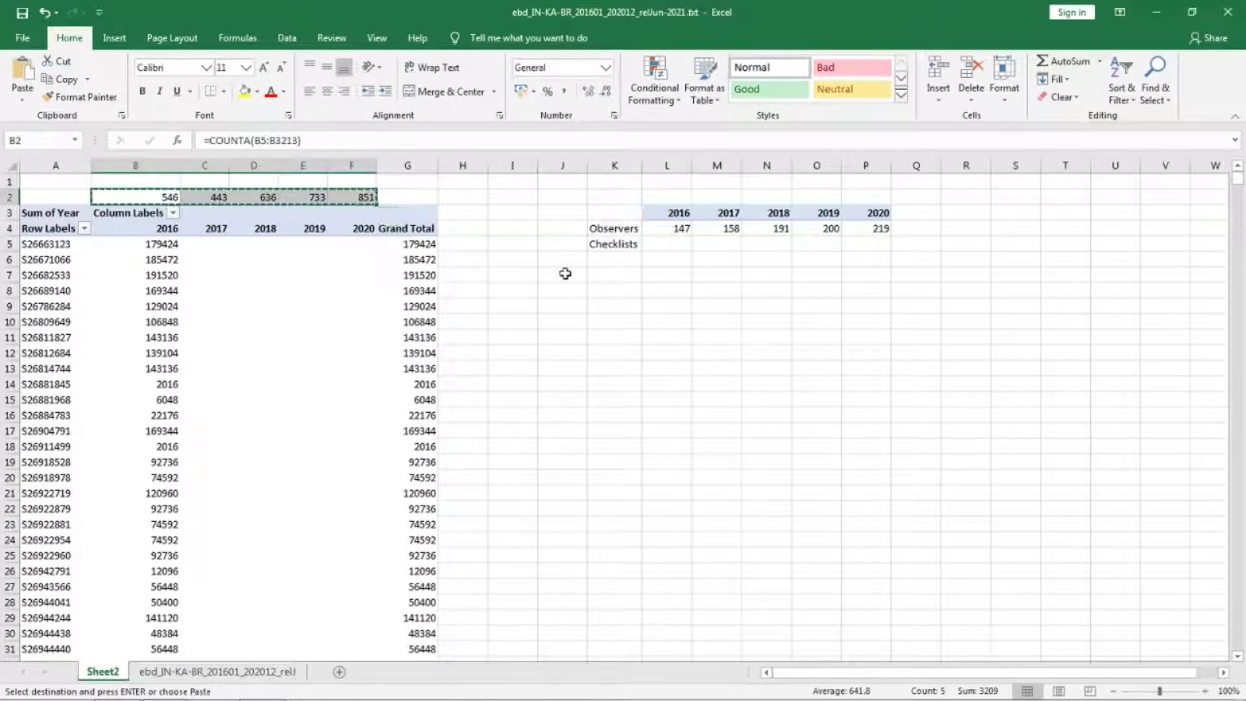
{"action": "left_click", "coordinate": [668, 244]}
{"action": "right_click", "coordinate": [668, 246]}
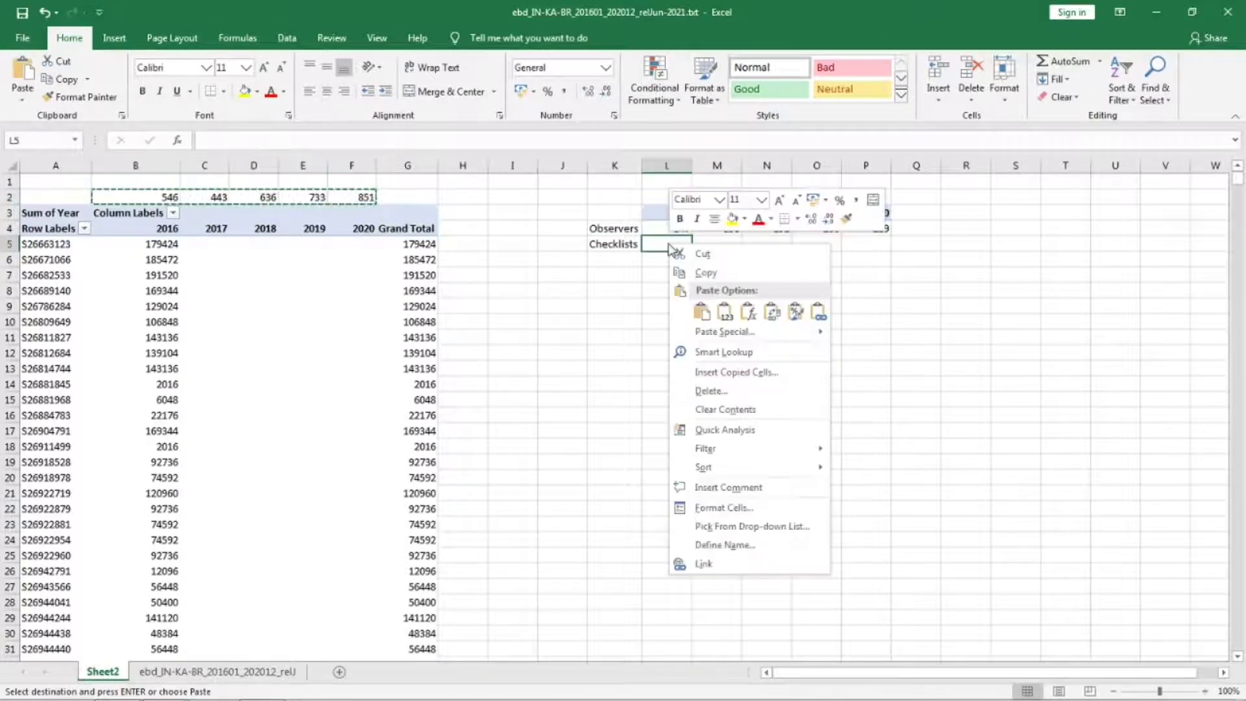
{"action": "left_click", "coordinate": [725, 313]}
{"action": "left_click", "coordinate": [607, 390]}
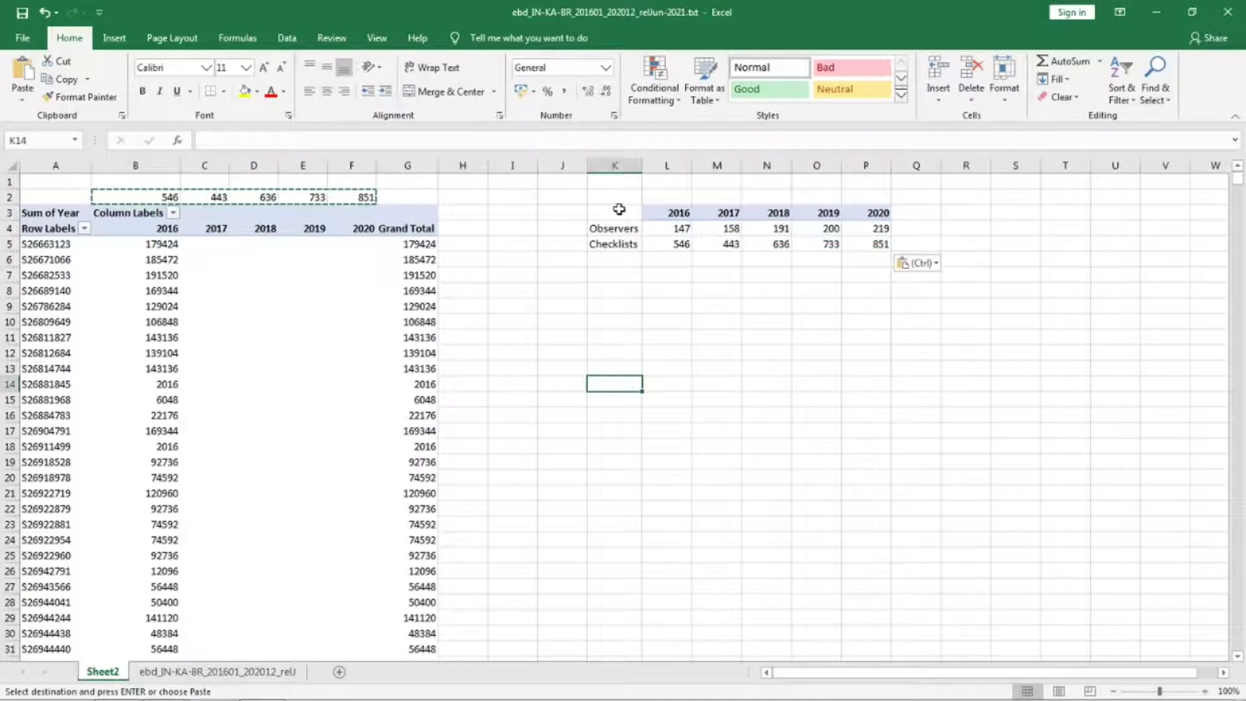
{"action": "left_click_drag", "start_coordinate": [616, 208], "coordinate": [887, 245]}
{"action": "left_click", "coordinate": [109, 38]}
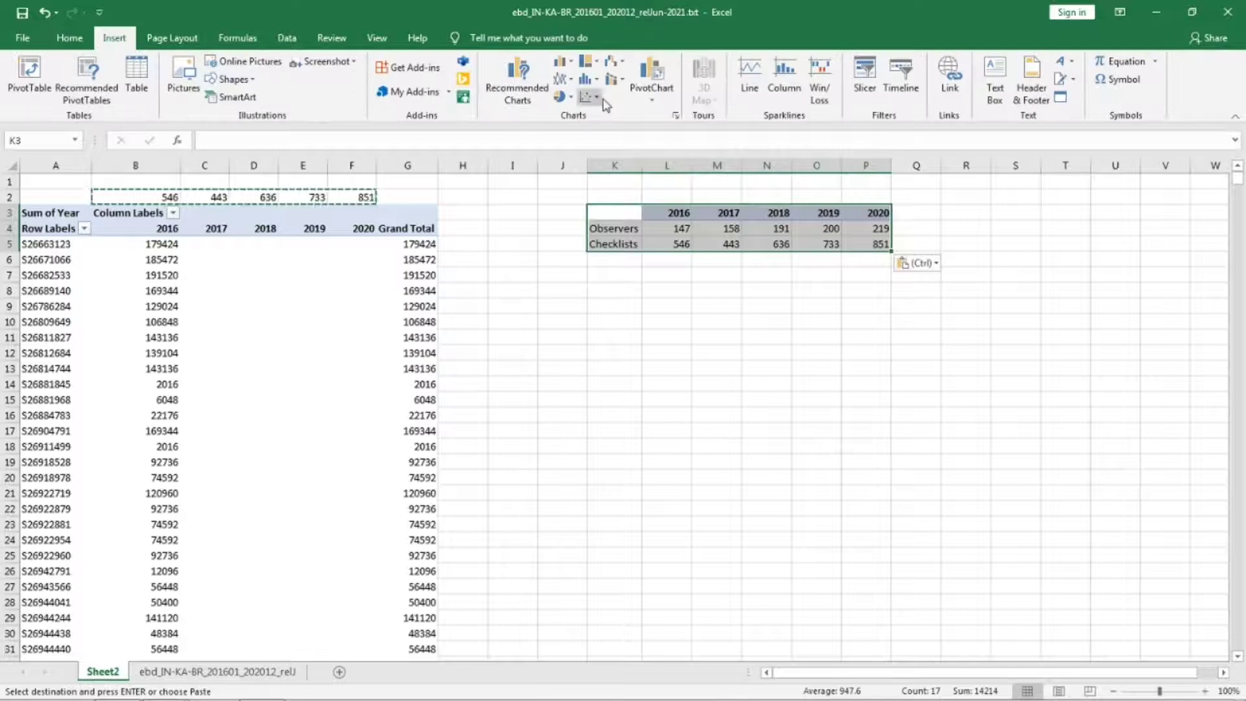
Insert a clustered column chart of the K3:P5 summary and stretch it larger beside the pivot.
{"action": "left_click", "coordinate": [562, 65]}
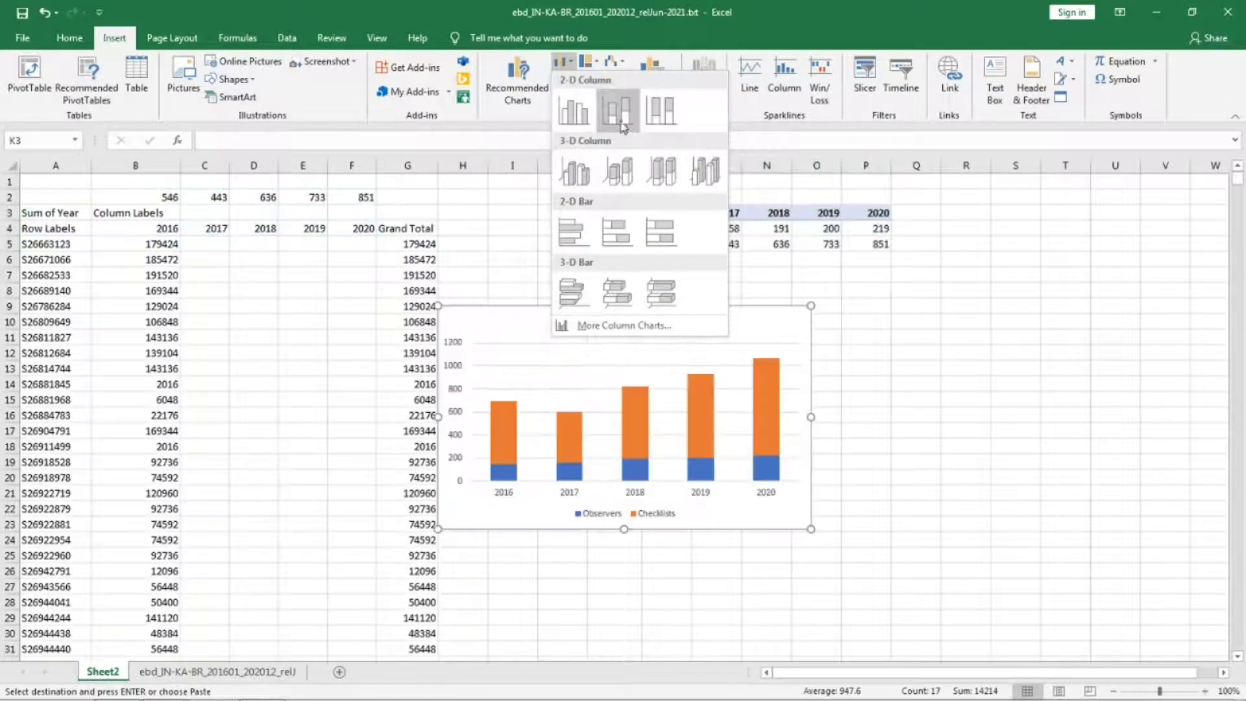
{"action": "left_click", "coordinate": [574, 110]}
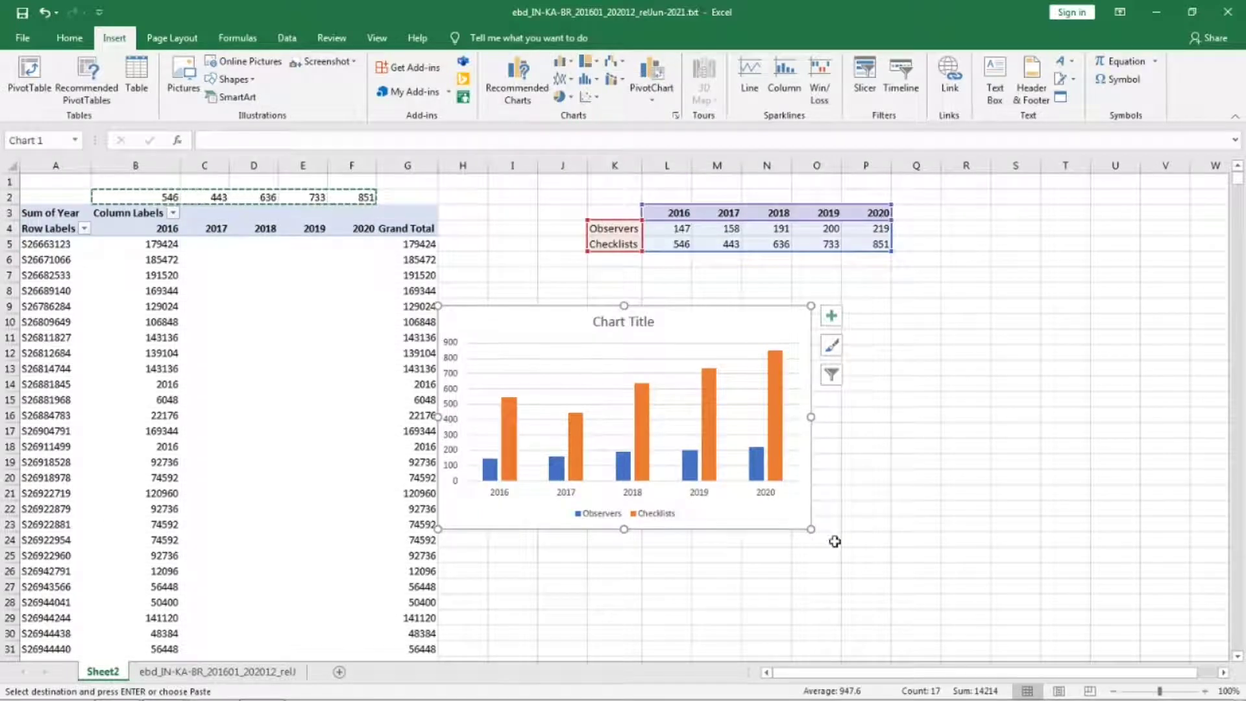
{"action": "left_click_drag", "start_coordinate": [810, 529], "coordinate": [957, 608]}
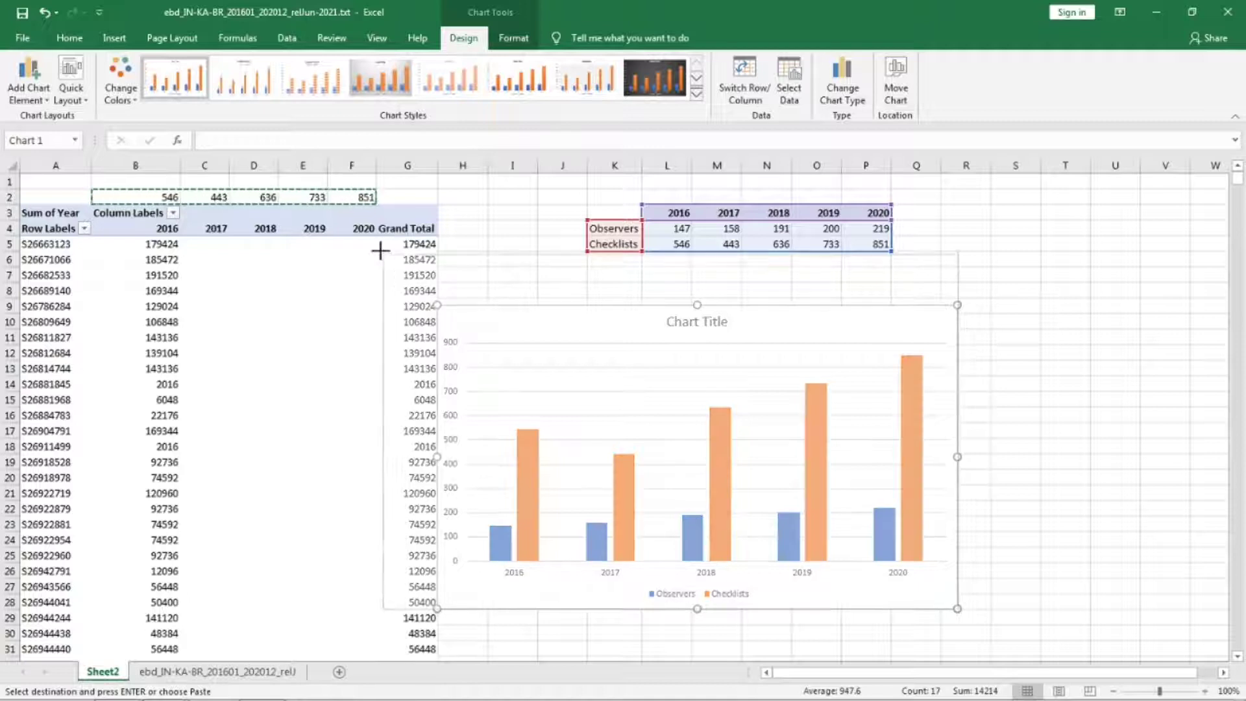
{"action": "left_click_drag", "start_coordinate": [380, 249], "coordinate": [354, 207]}
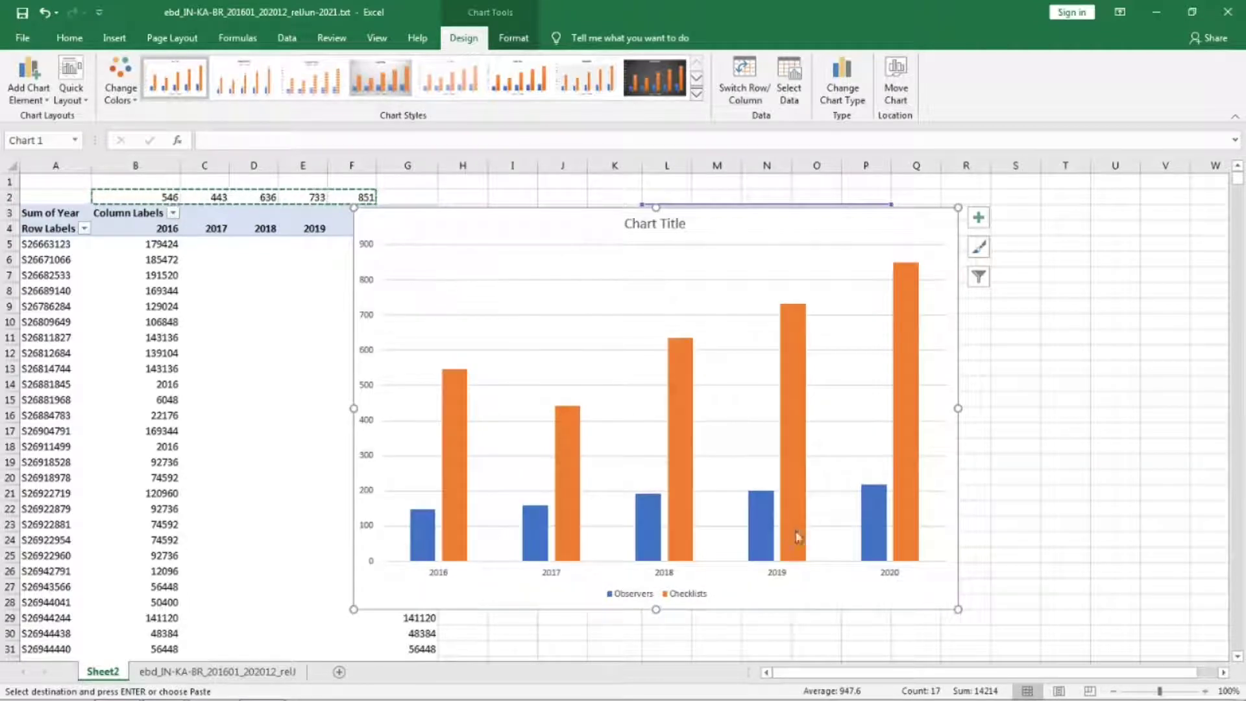
Add axis titles, data labels and a trendline for the Checklists series to the chart.
{"action": "left_click", "coordinate": [979, 218]}
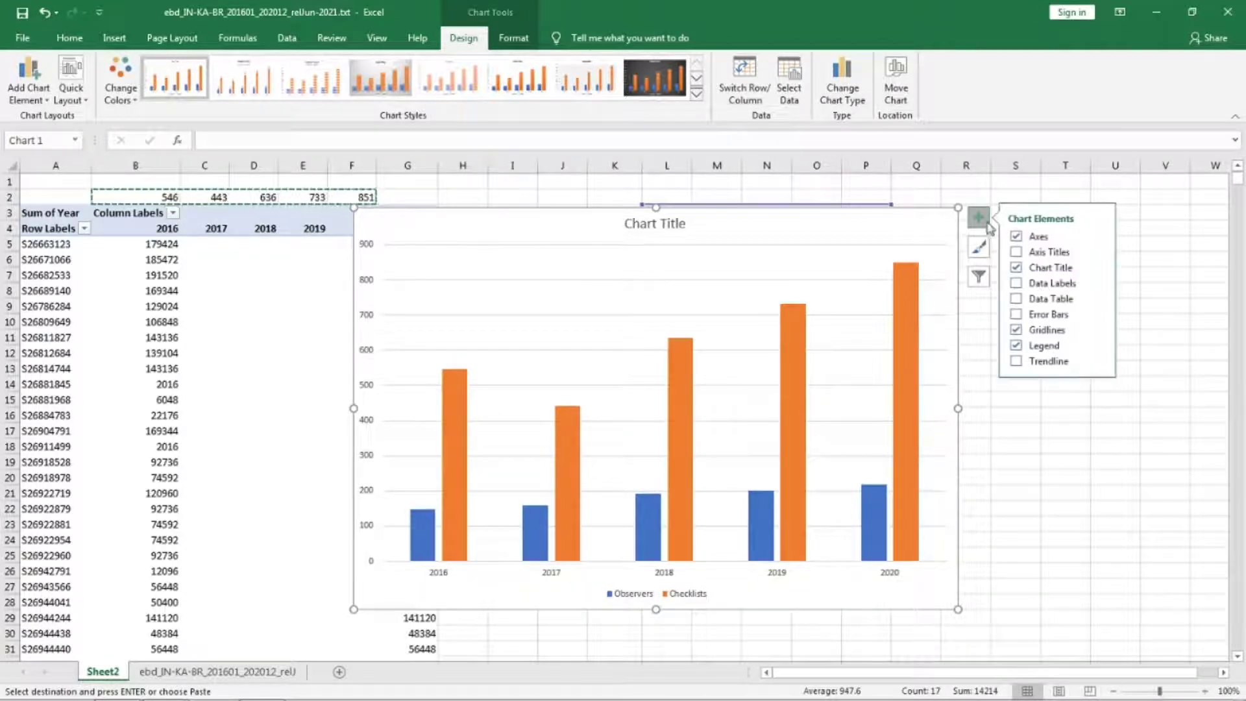
{"action": "left_click", "coordinate": [1037, 252]}
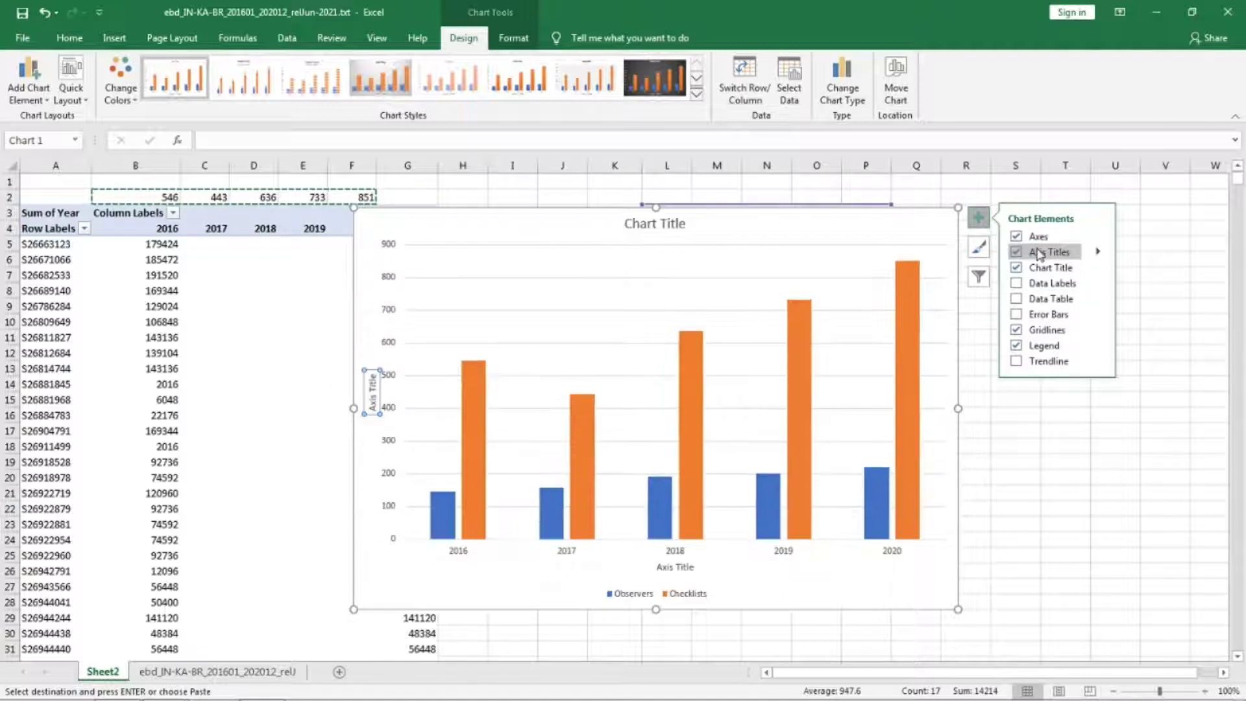
{"action": "left_click", "coordinate": [1053, 284]}
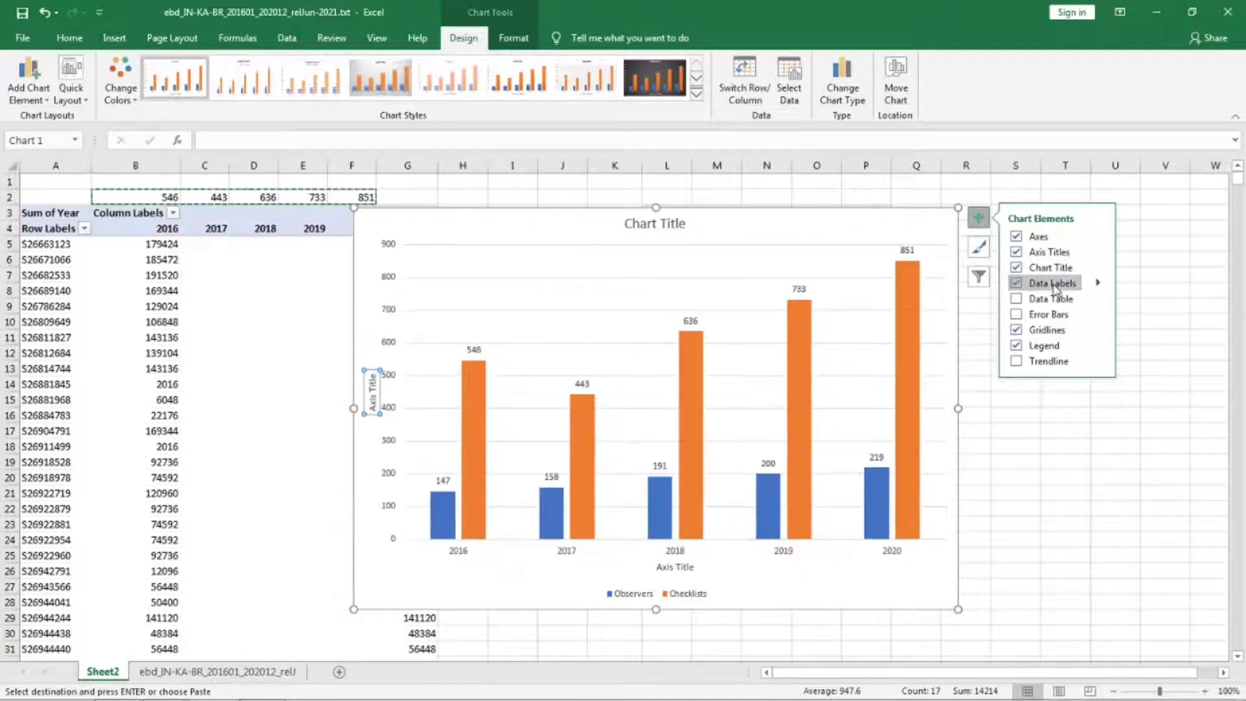
{"action": "left_click", "coordinate": [1047, 363]}
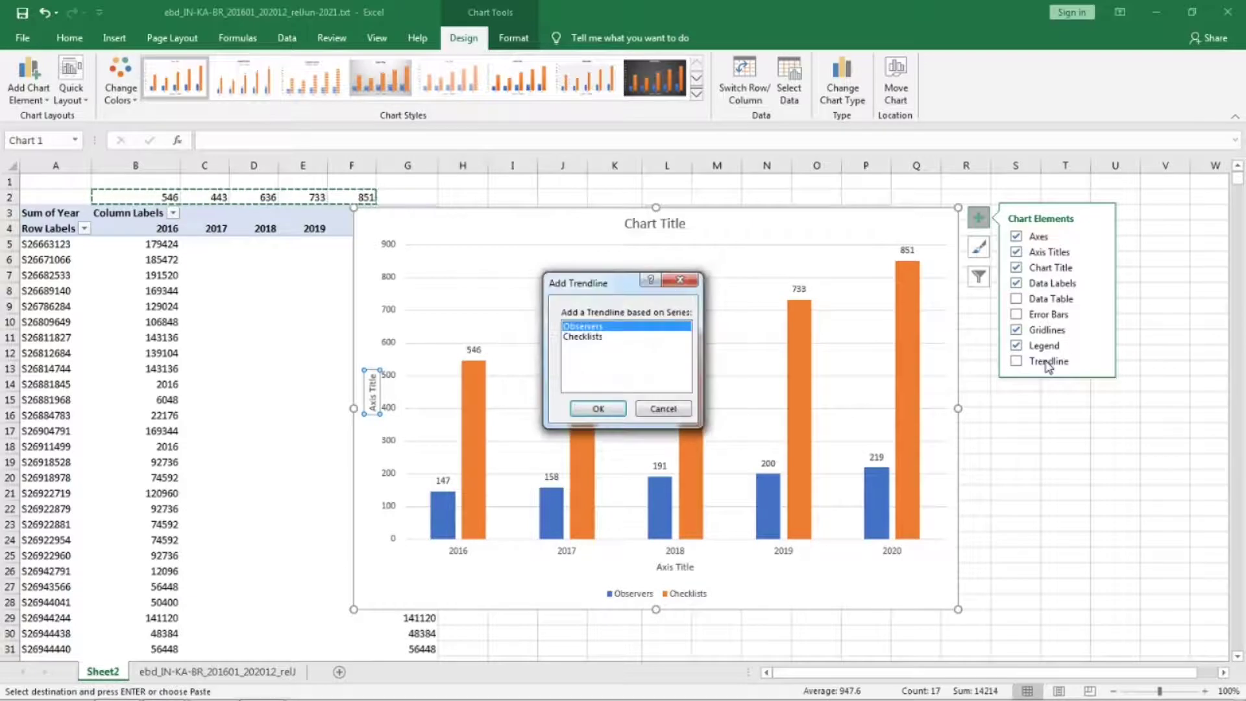
{"action": "left_click", "coordinate": [606, 338]}
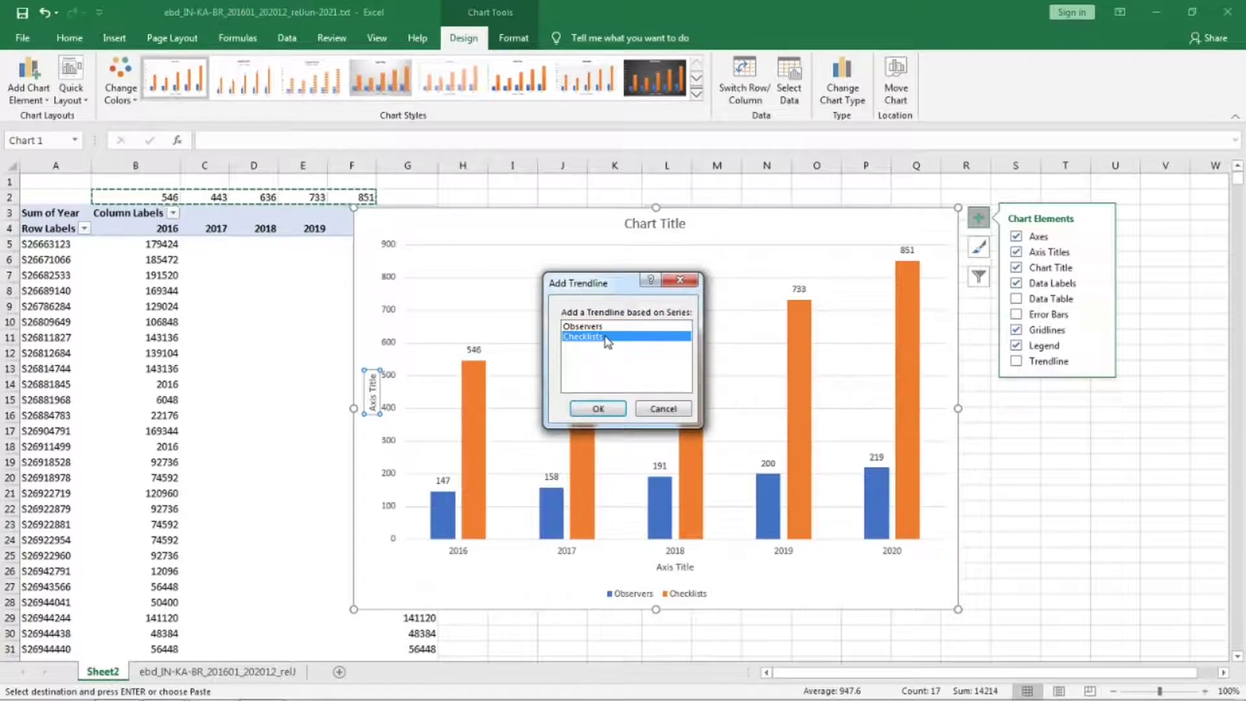
{"action": "left_click", "coordinate": [598, 408]}
Name the horizontal axis 'Years' and the vertical axis 'Checklists'.
{"action": "double_click", "coordinate": [677, 567]}
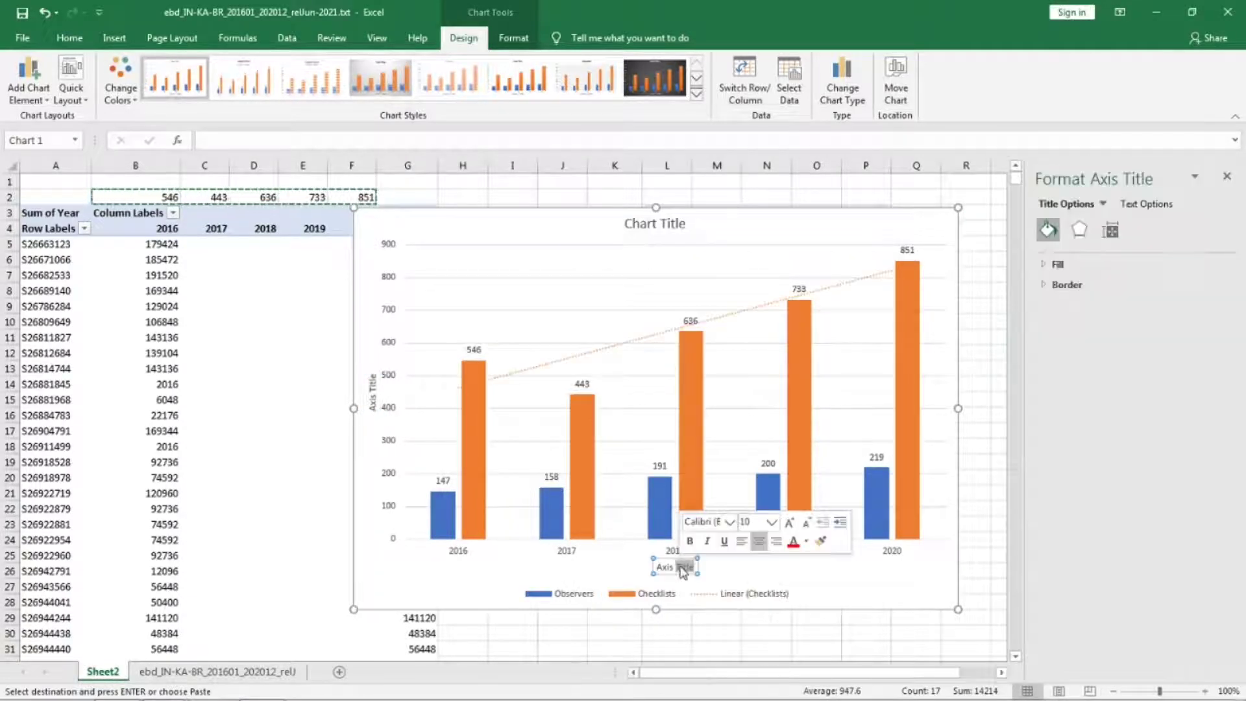
{"action": "type", "text": "Years"}
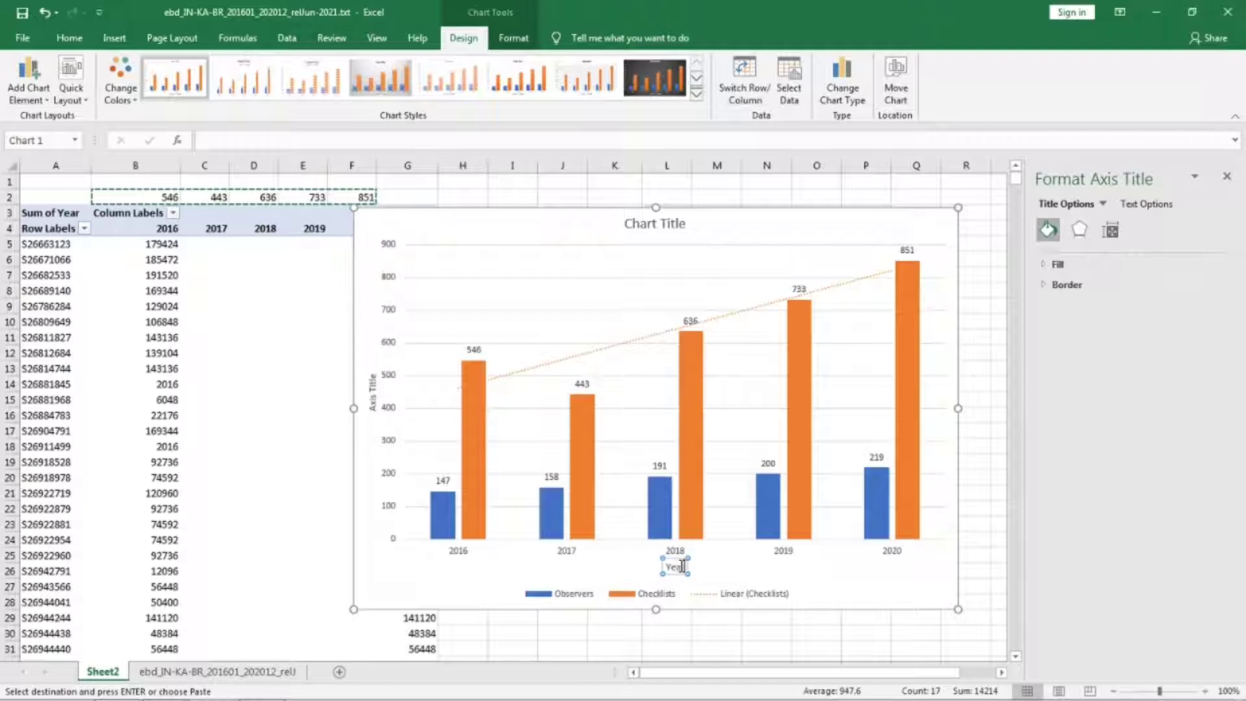
{"action": "left_click", "coordinate": [372, 388]}
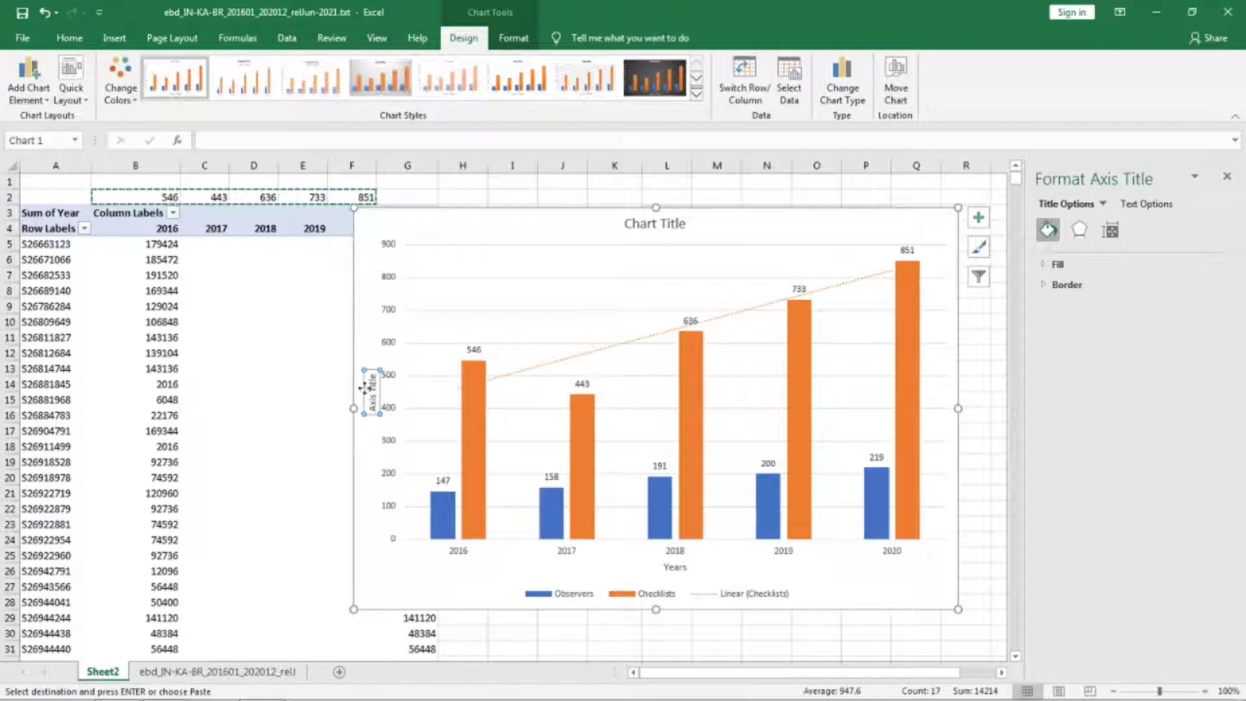
{"action": "double_click", "coordinate": [372, 388]}
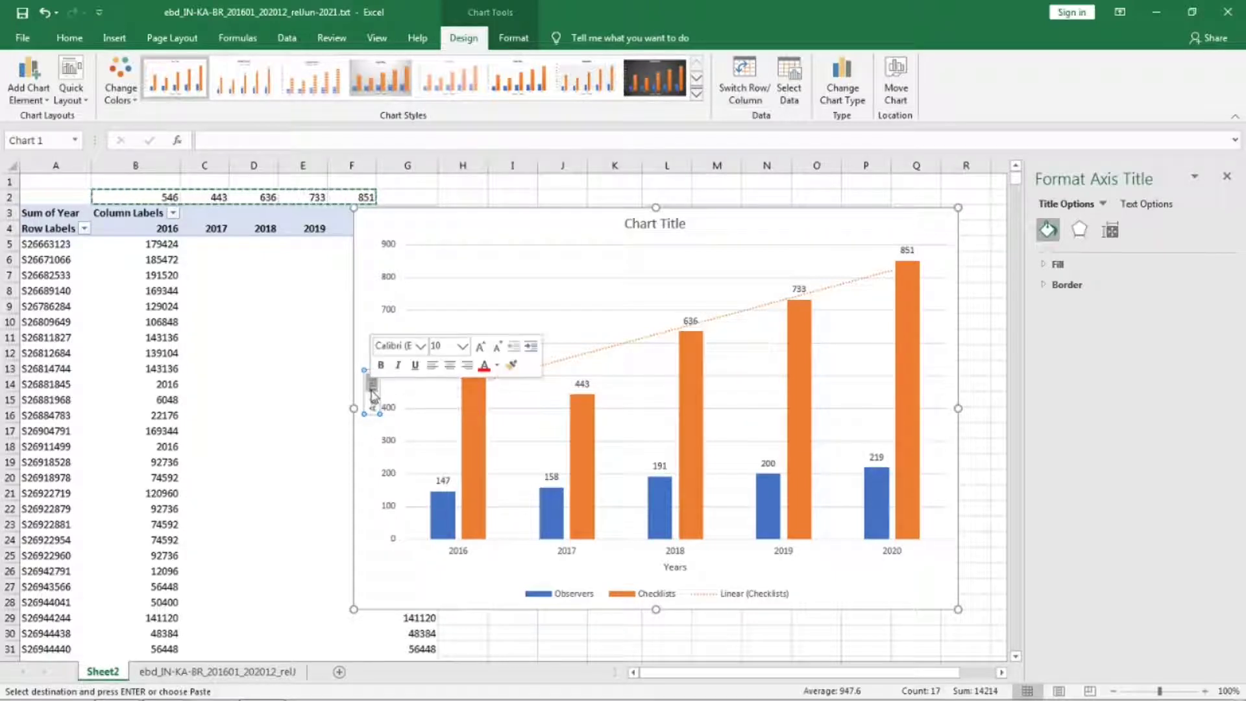
{"action": "type", "text": "Checklists"}
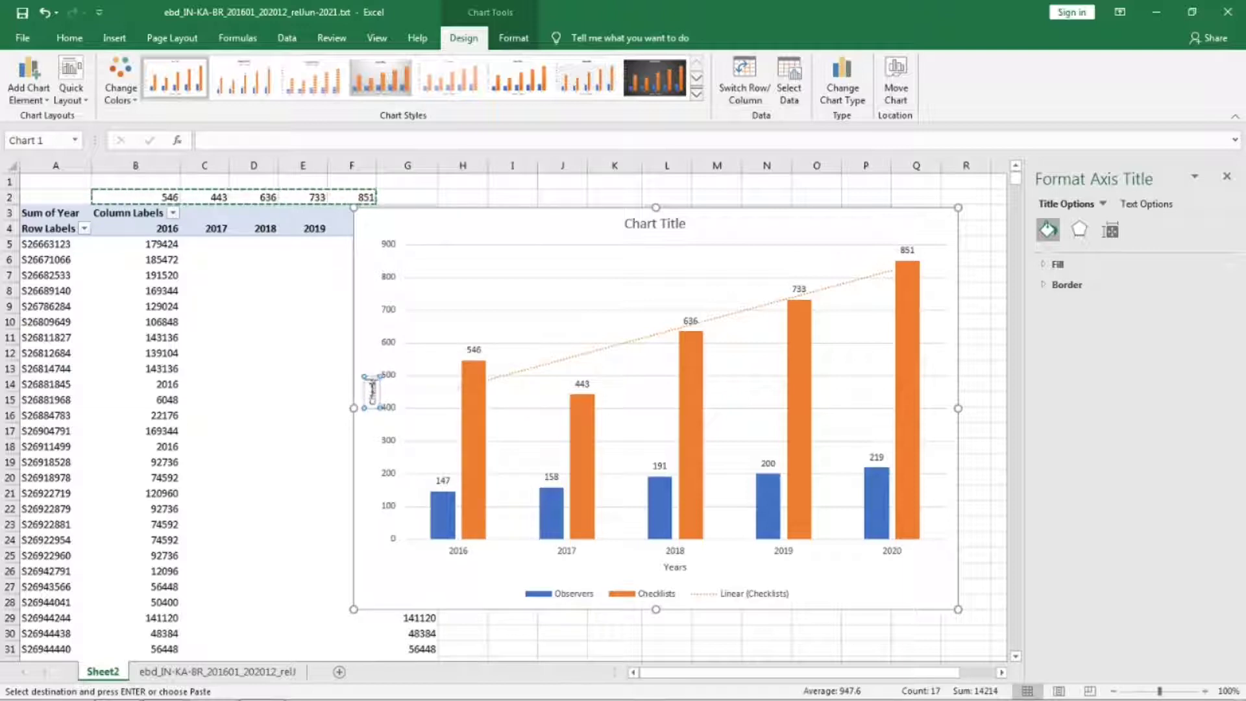
{"action": "left_click", "coordinate": [974, 569]}
Apply the dark chart style from the Chart Styles gallery.
{"action": "left_click", "coordinate": [781, 222]}
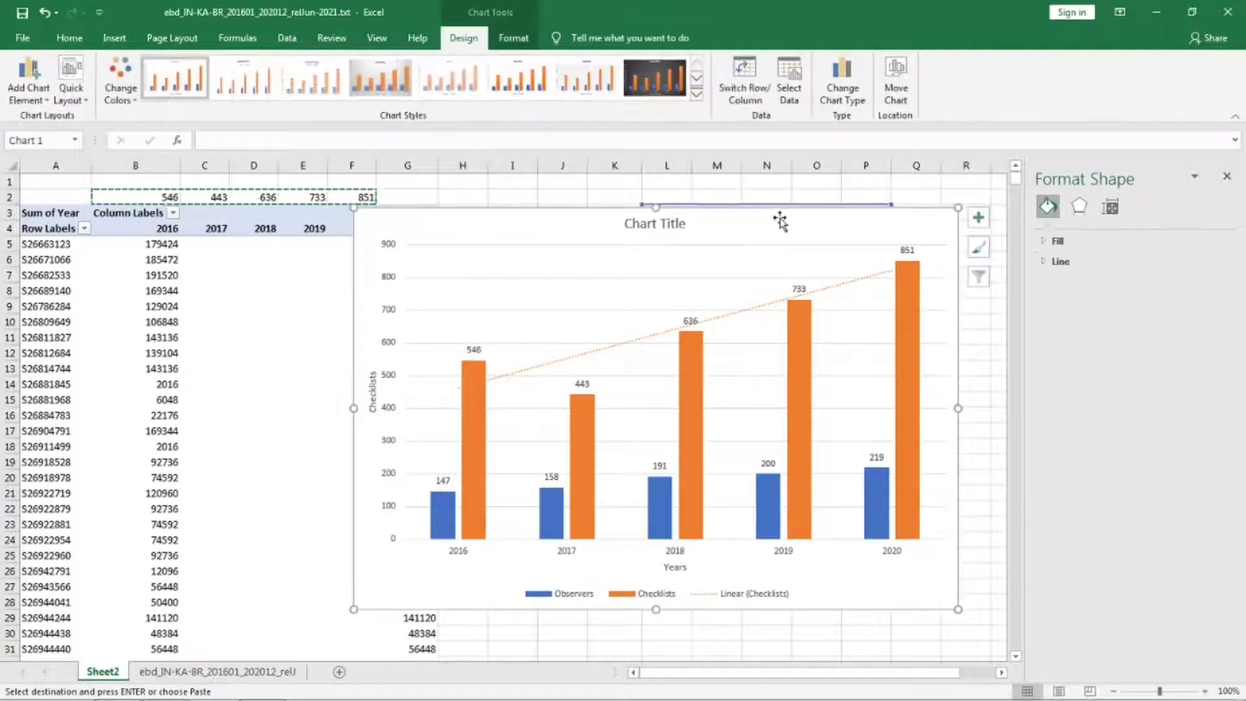
{"action": "left_click", "coordinate": [980, 247]}
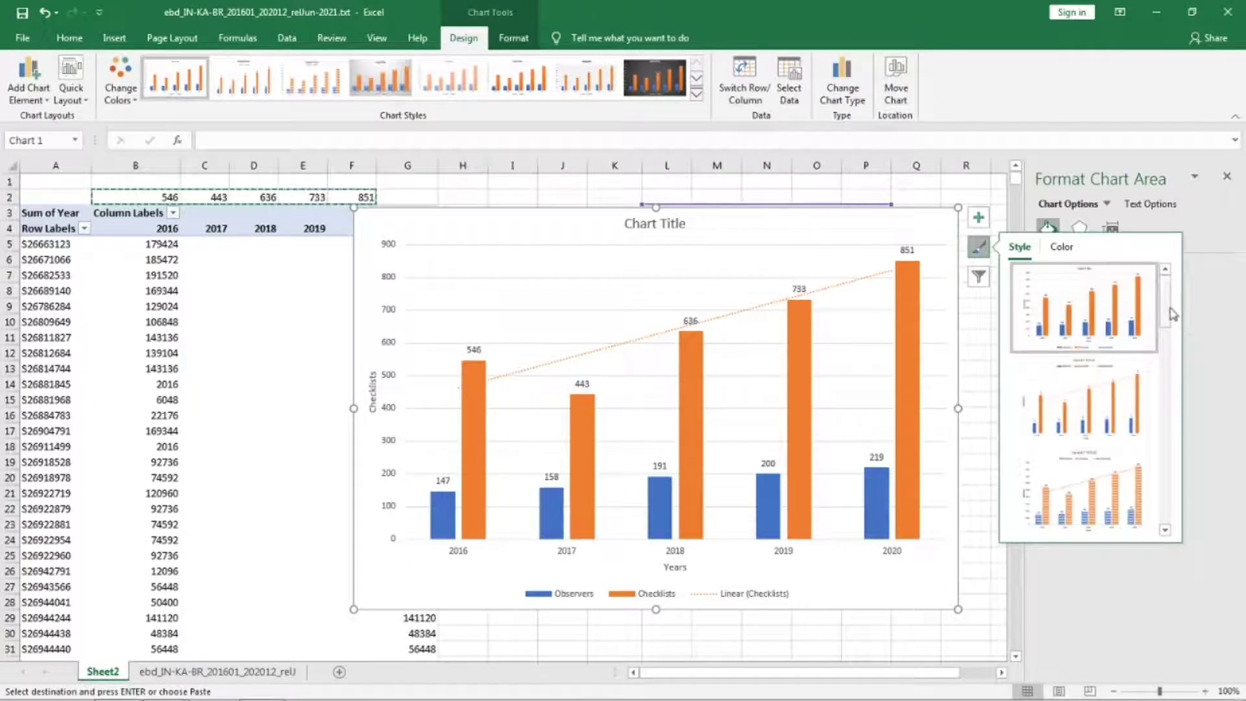
{"action": "left_click_drag", "start_coordinate": [1172, 312], "coordinate": [1172, 422]}
{"action": "left_click", "coordinate": [1091, 409]}
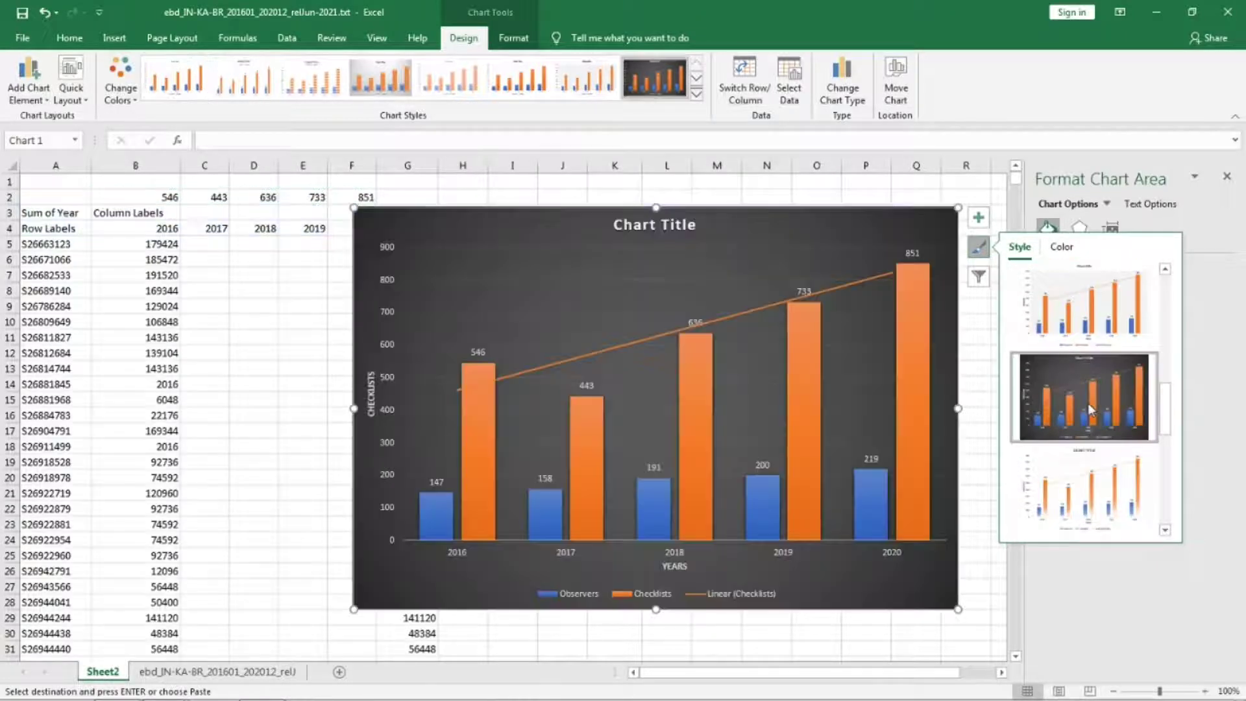
{"action": "left_click_drag", "start_coordinate": [1168, 389], "coordinate": [1176, 477]}
Retitle the chart 'Bangalore rural: Growth in eBird checklists'.
{"action": "left_click", "coordinate": [662, 225]}
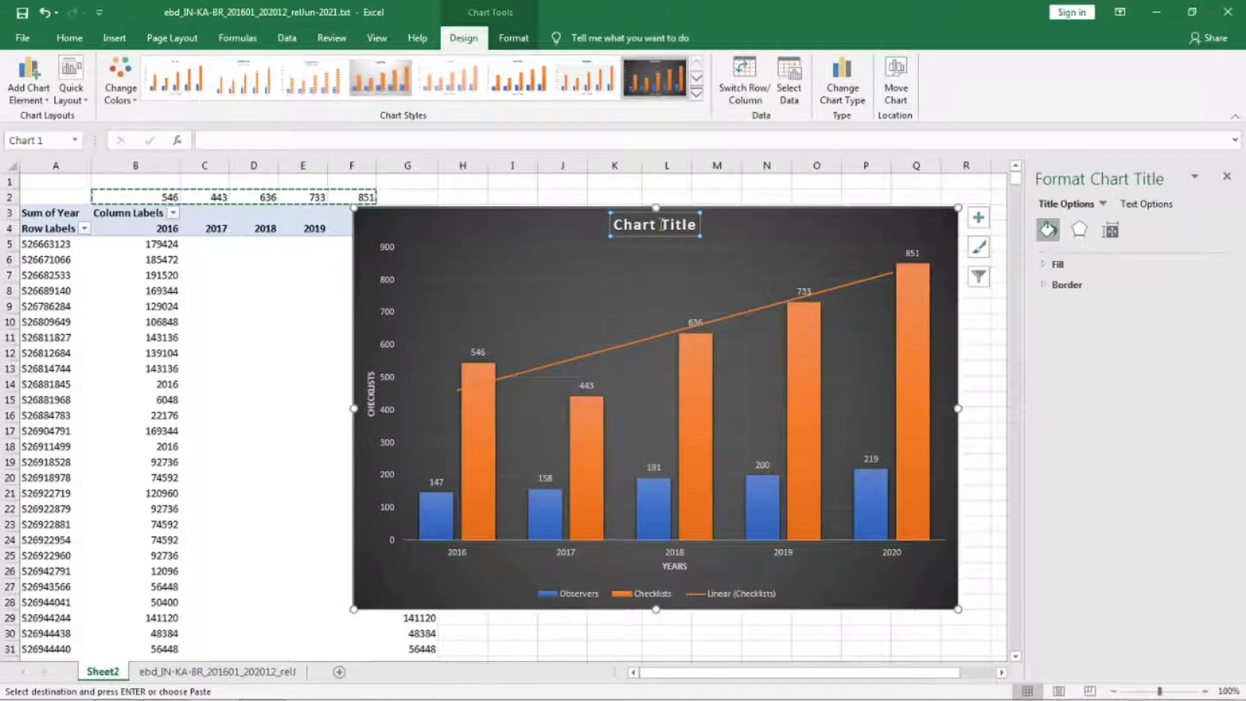
{"action": "left_click", "coordinate": [641, 221]}
{"action": "left_click_drag", "start_coordinate": [613, 225], "coordinate": [701, 226]}
{"action": "type", "text": "Banga"}
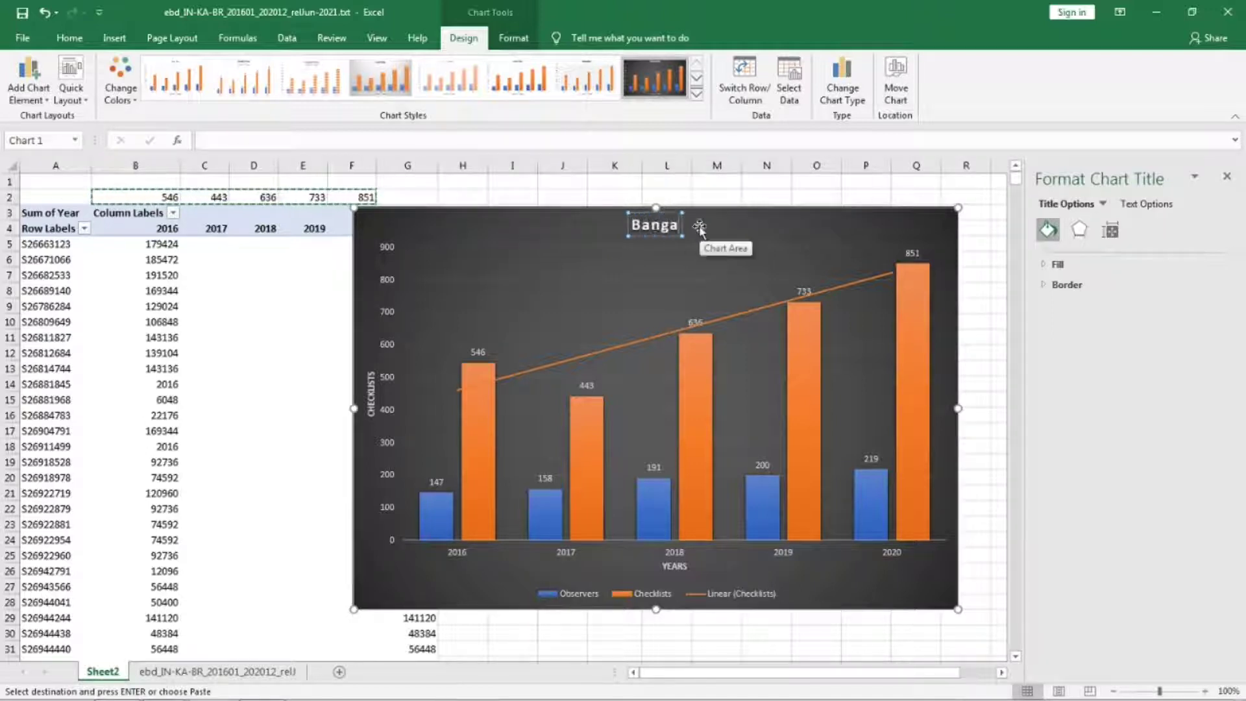
{"action": "type", "text": "lore rural"}
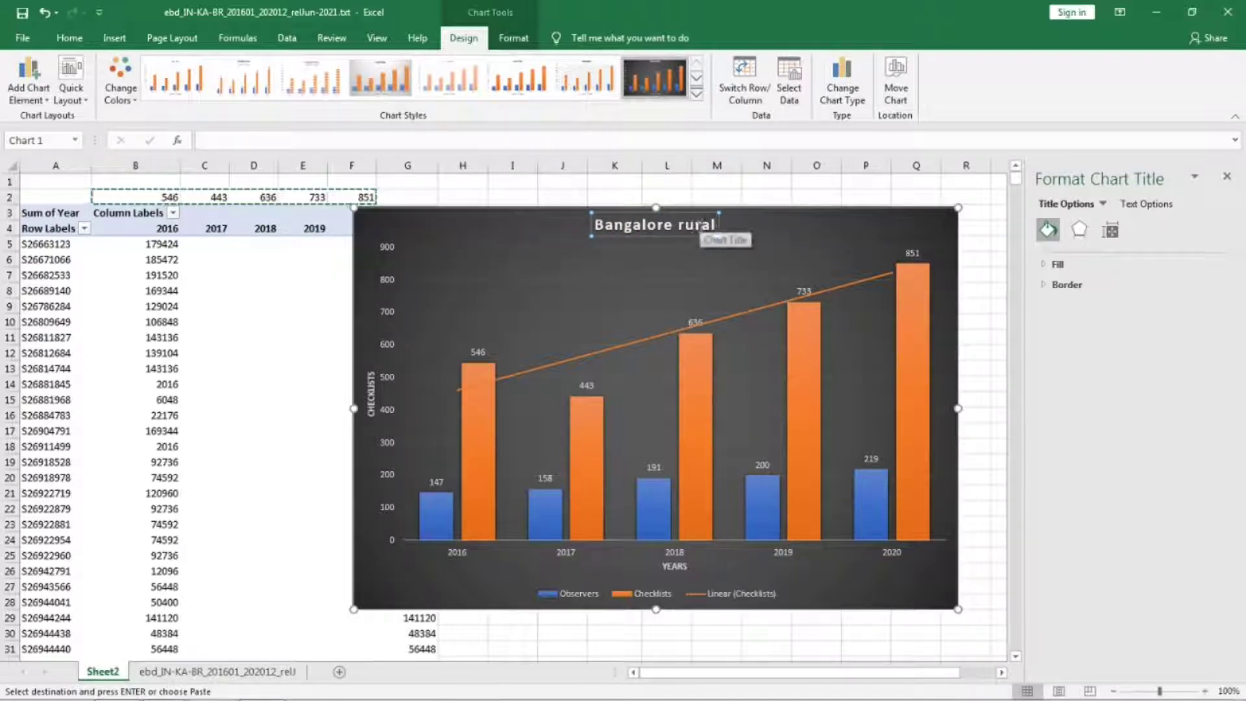
{"action": "type", "text": ": Growth u"}
{"action": "key", "text": "BackSpace"}
{"action": "type", "text": "in eBird checklists"}
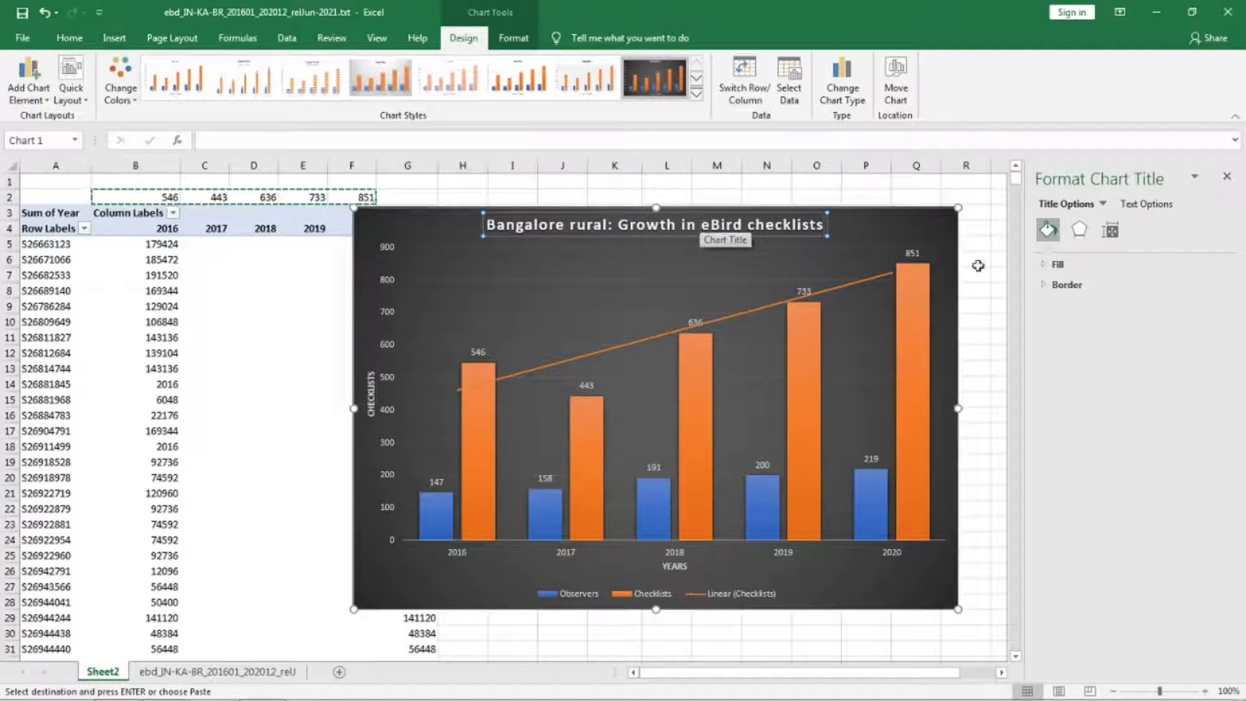
{"action": "left_click", "coordinate": [987, 241]}
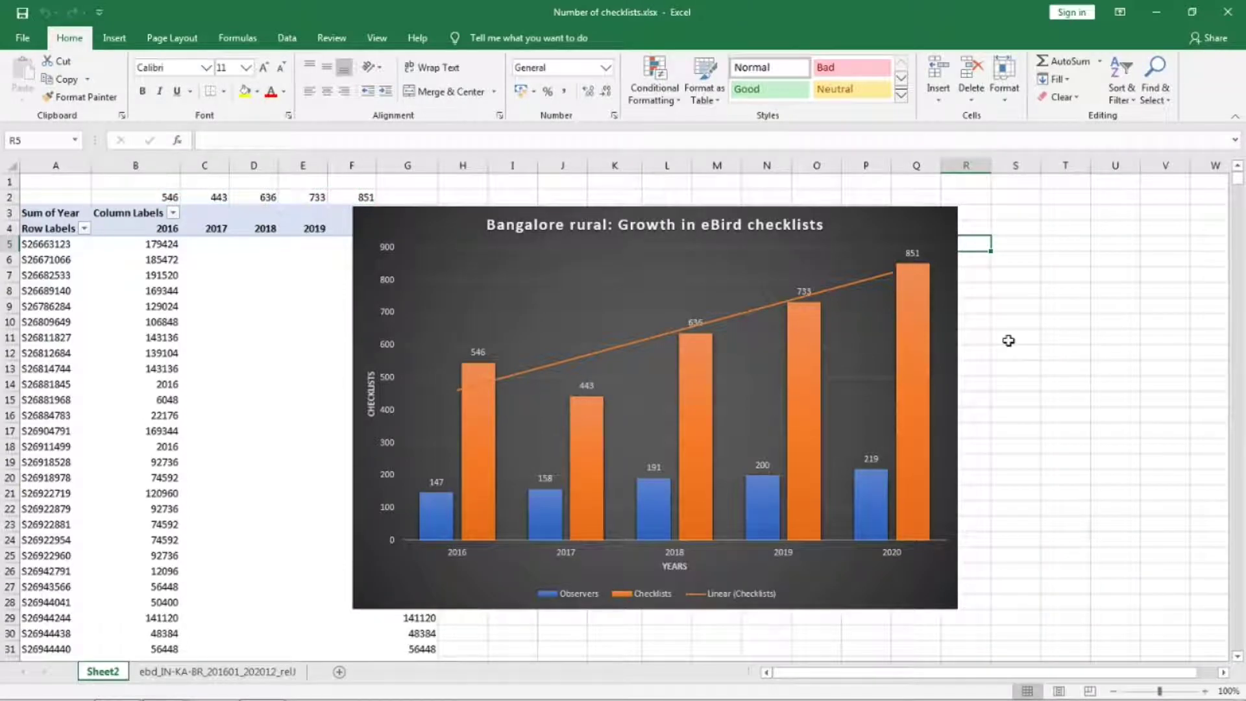
Switch to the ebd_IN-KA-BR data sheet and select header row 1.
{"action": "left_click", "coordinate": [250, 673]}
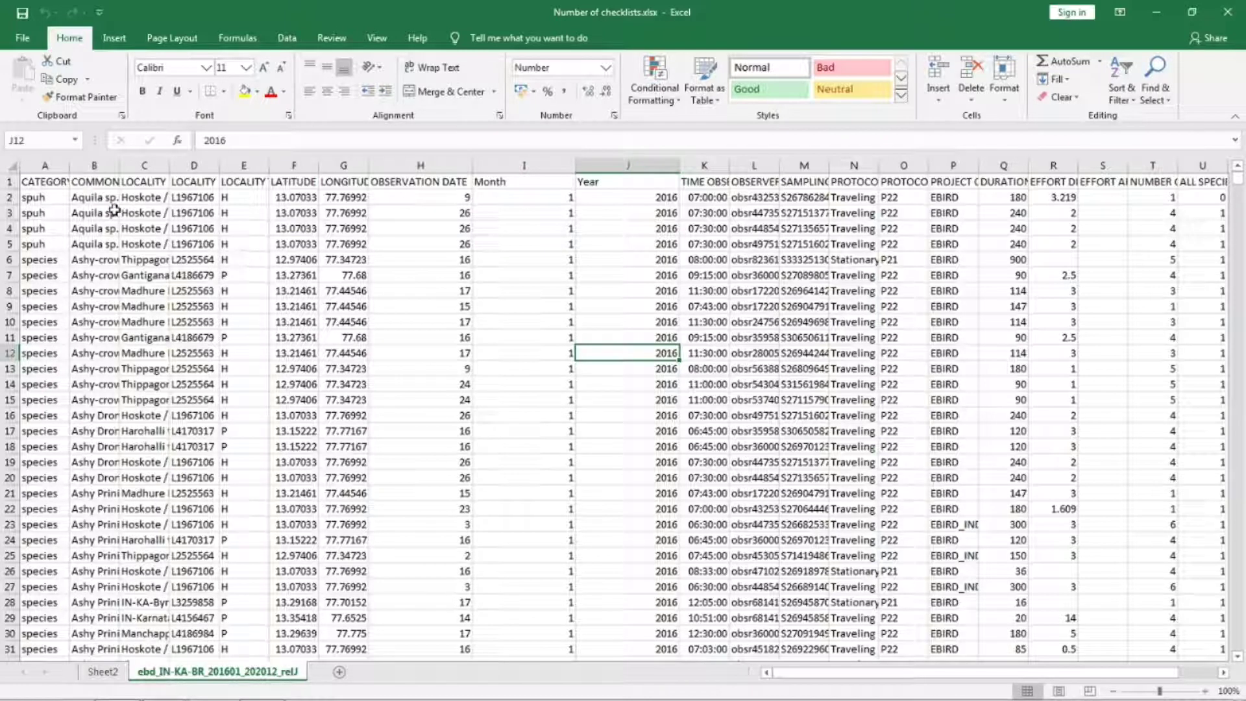
{"action": "left_click", "coordinate": [32, 199]}
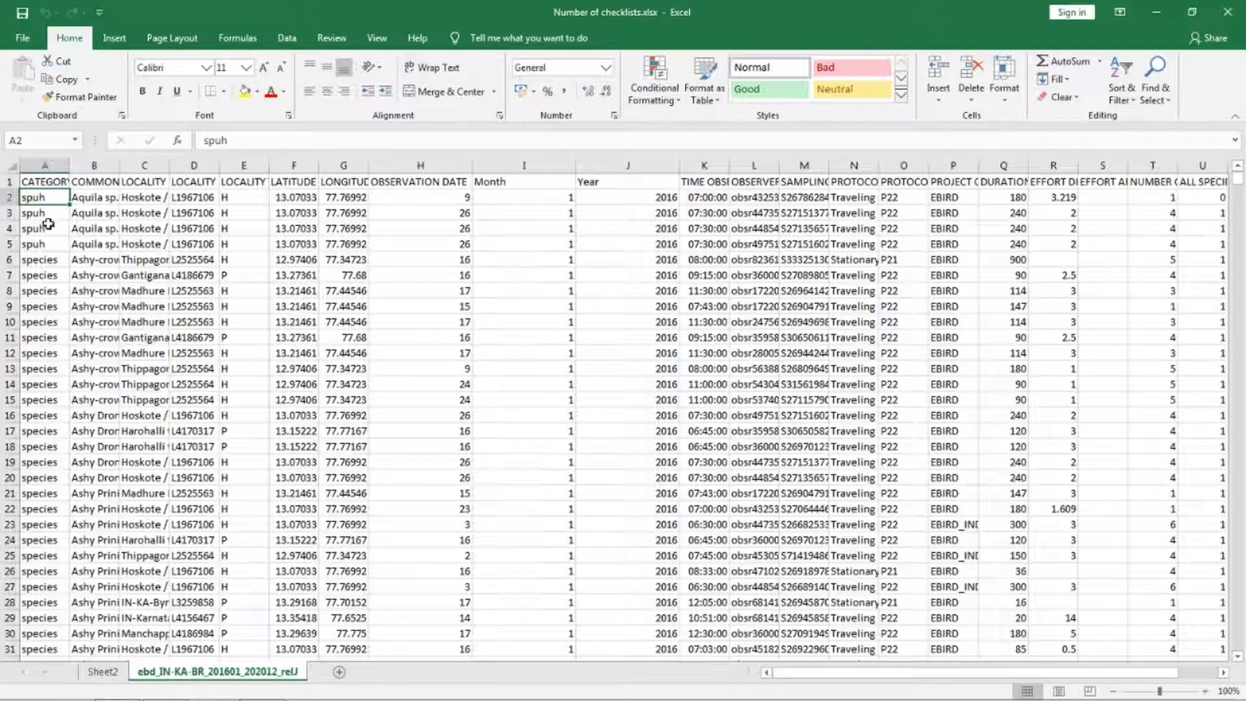
{"action": "left_click", "coordinate": [10, 181]}
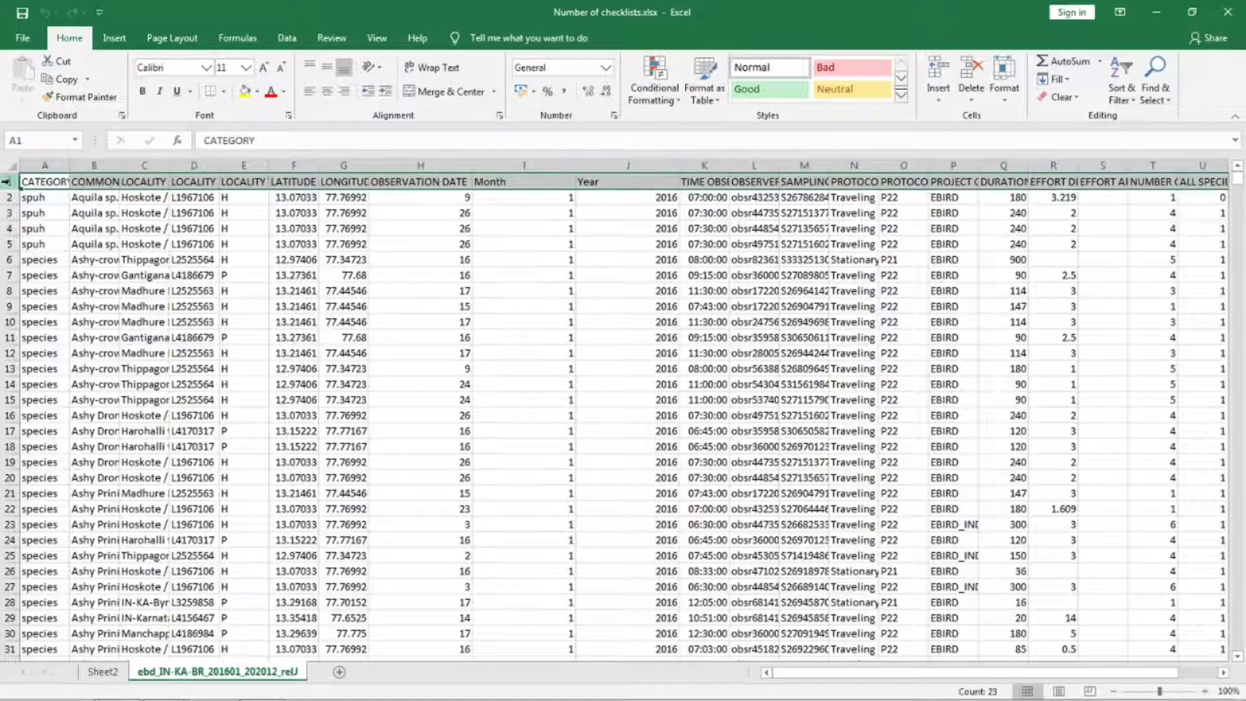
Turn on header filters and filter CATEGORY to only slash and spuh.
{"action": "left_click", "coordinate": [1122, 97]}
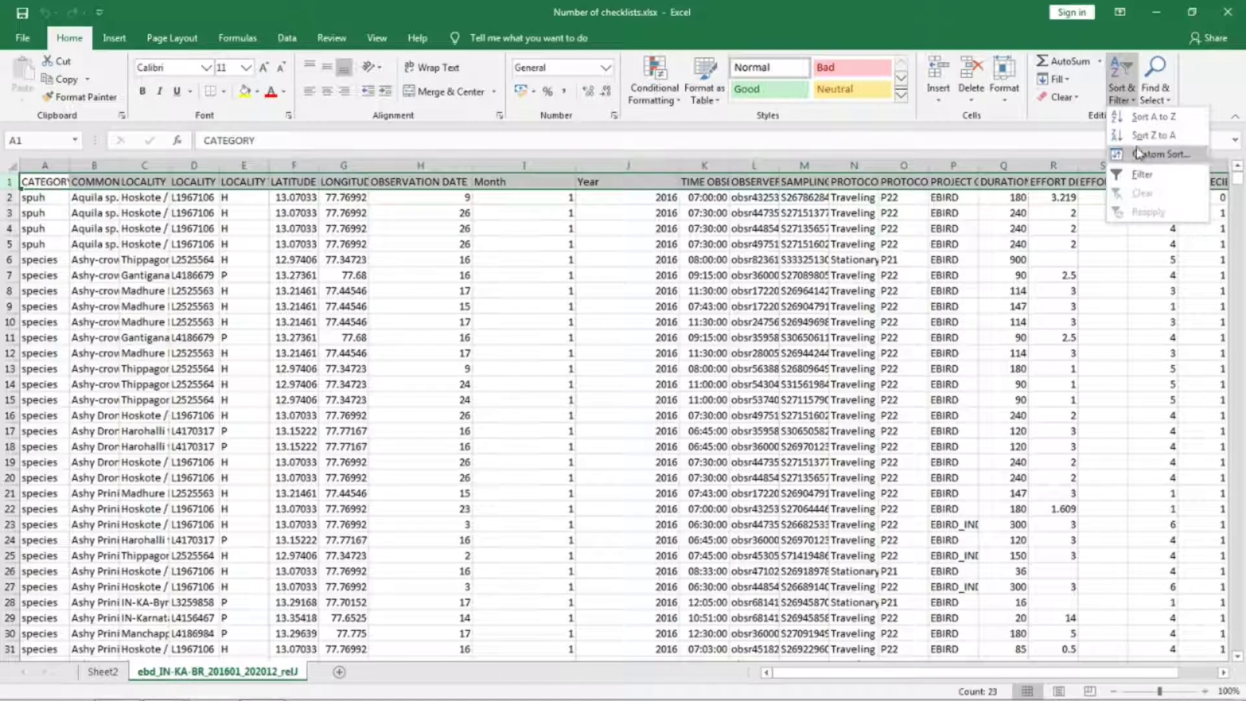
{"action": "left_click", "coordinate": [1149, 170]}
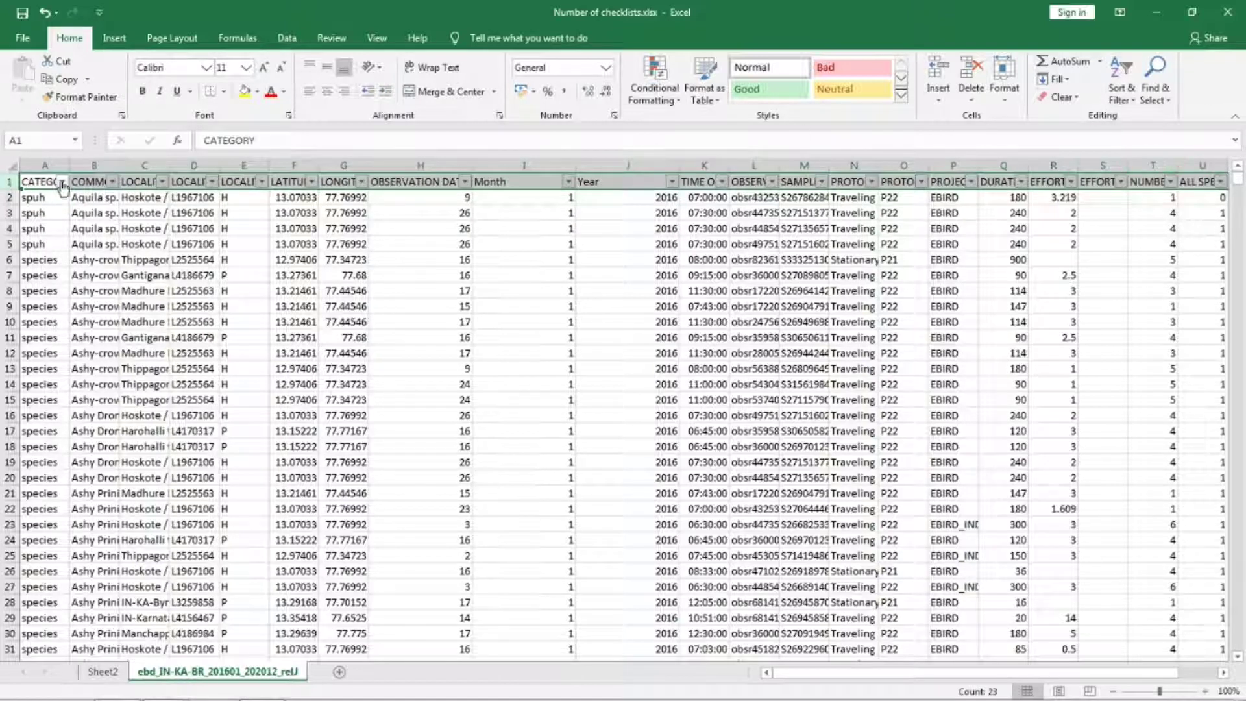
{"action": "left_click", "coordinate": [63, 182]}
{"action": "left_click", "coordinate": [46, 333]}
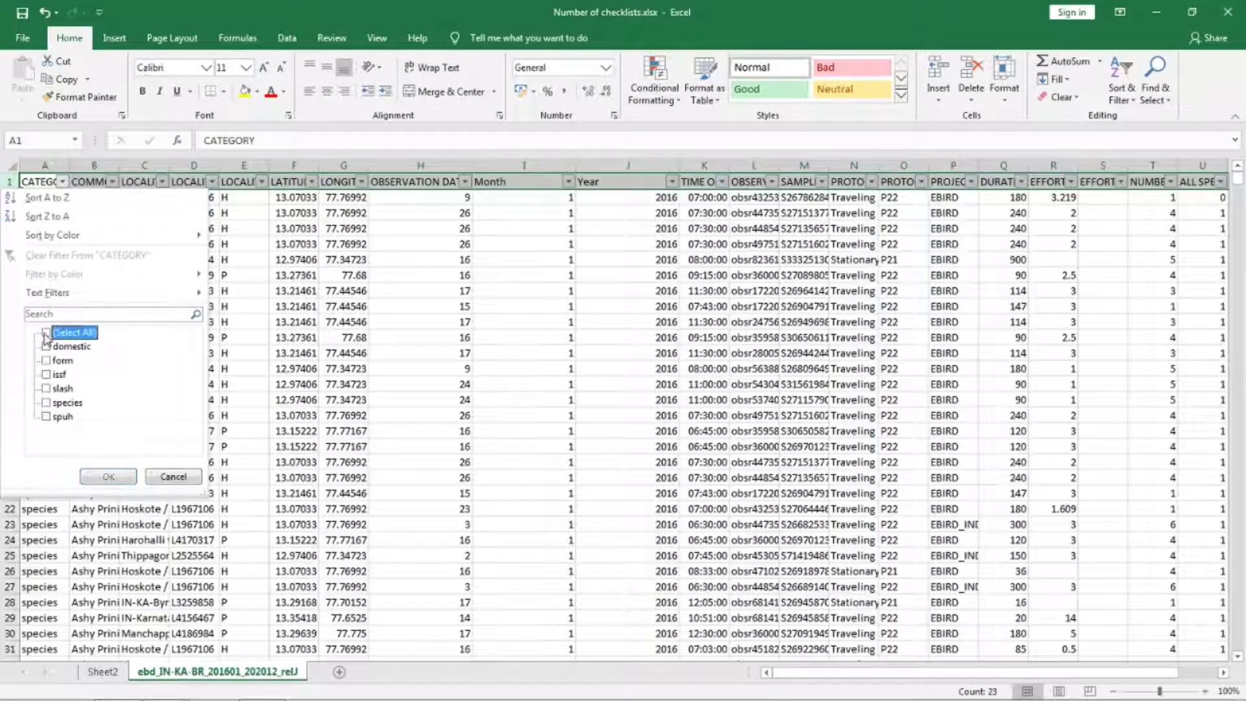
{"action": "left_click", "coordinate": [47, 388]}
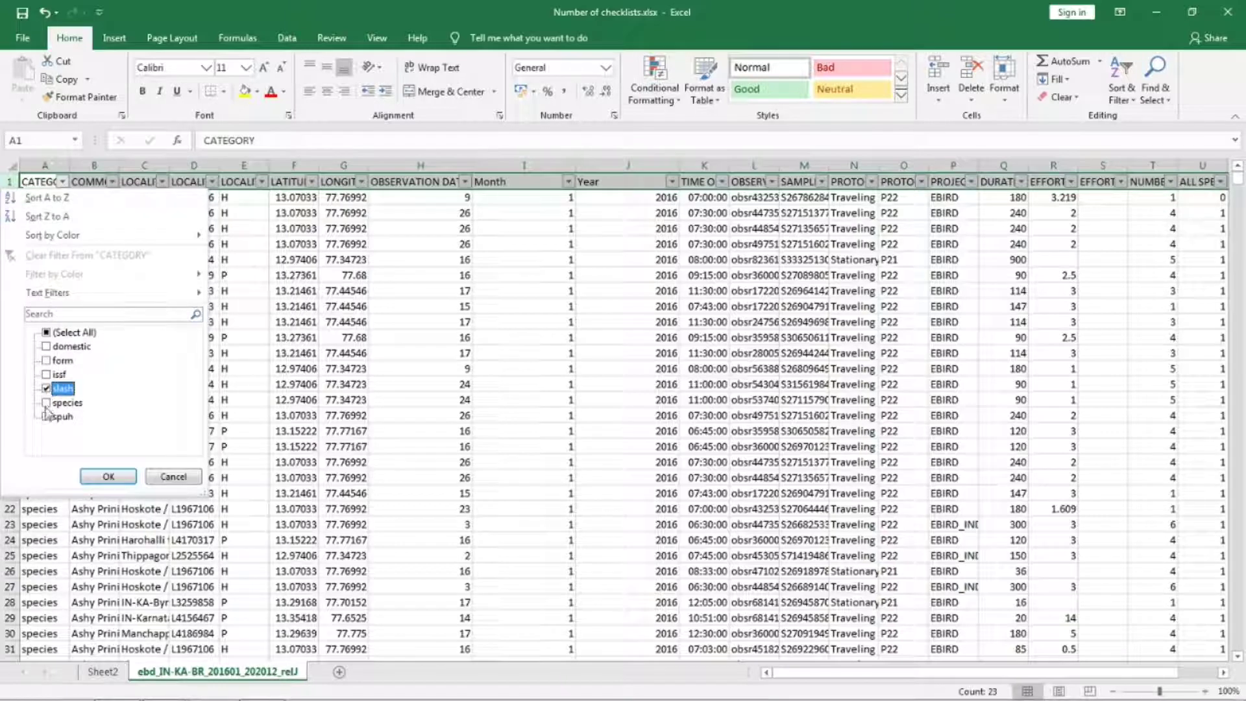
{"action": "left_click", "coordinate": [46, 417]}
{"action": "left_click", "coordinate": [108, 477]}
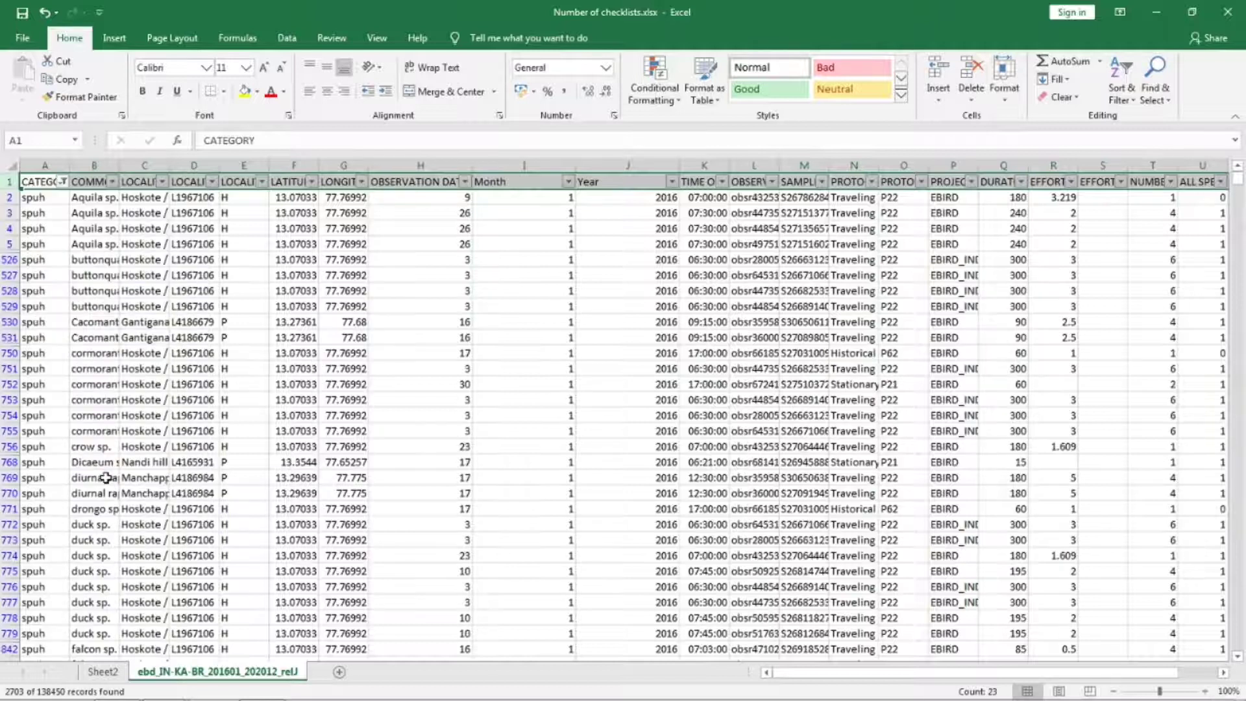
Delete all the filtered slash and spuh rows.
{"action": "left_click", "coordinate": [9, 198]}
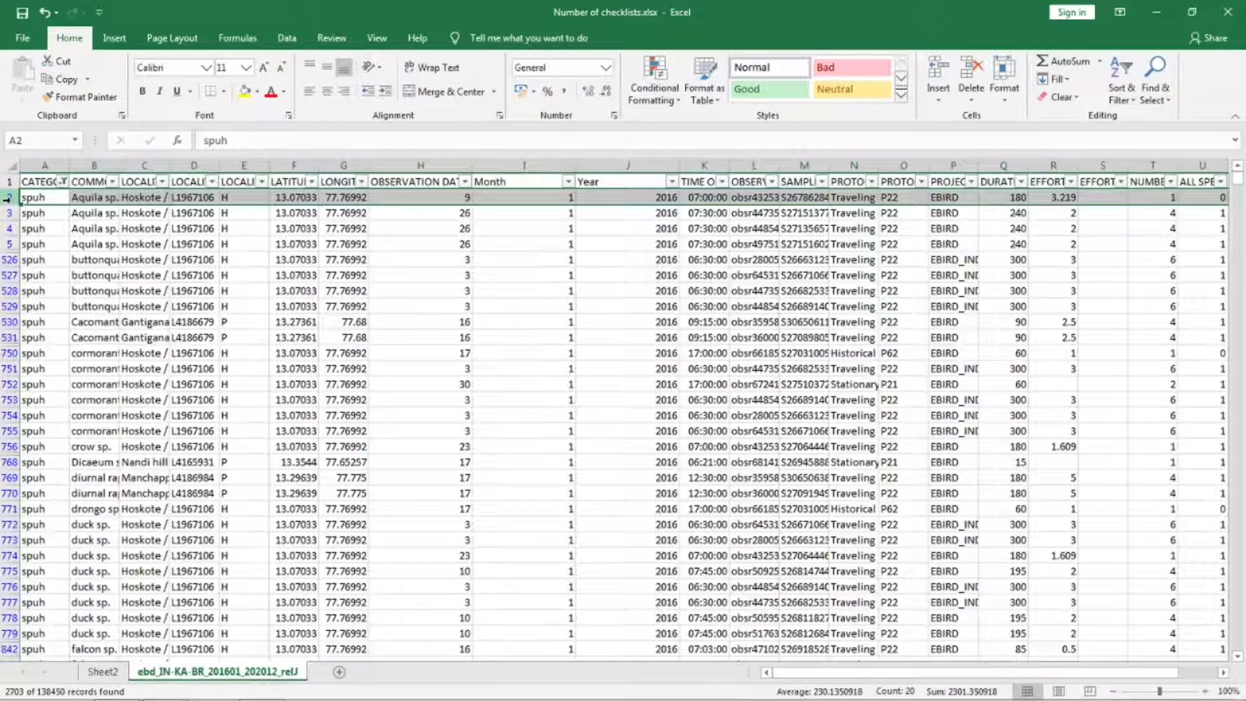
{"action": "key", "text": "ctrl+shift+Down"}
{"action": "right_click", "coordinate": [290, 369]}
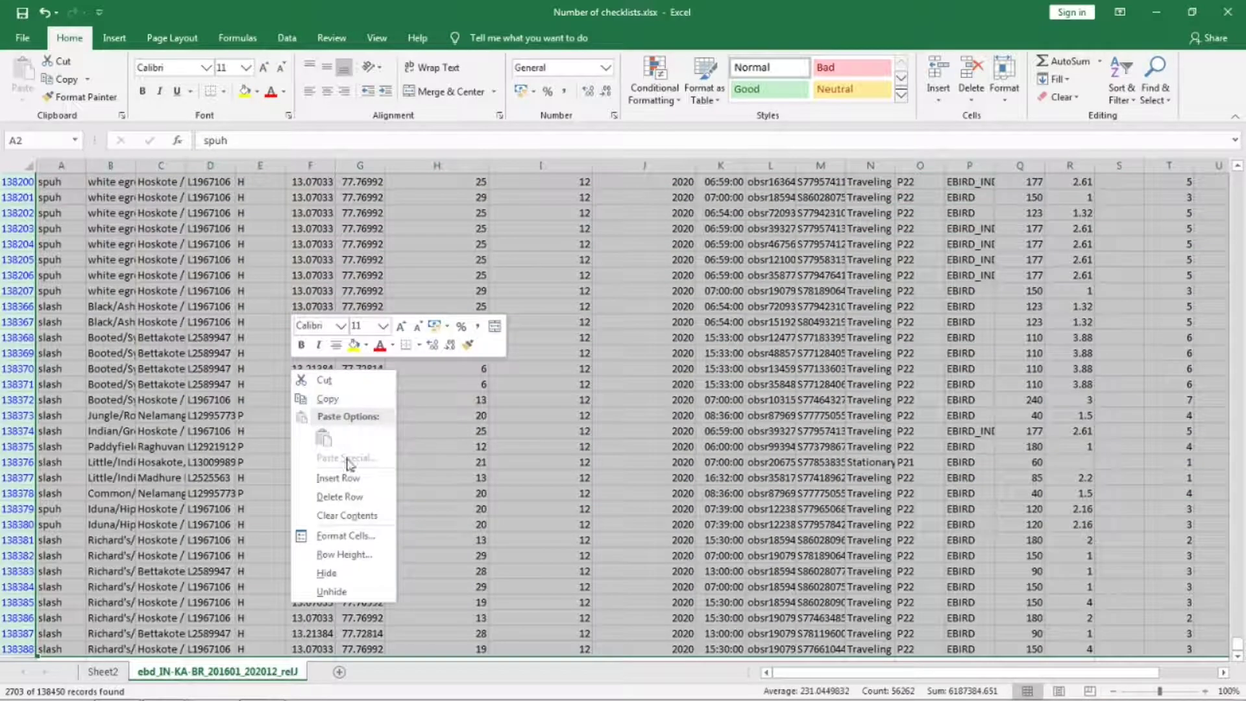
{"action": "left_click", "coordinate": [340, 497]}
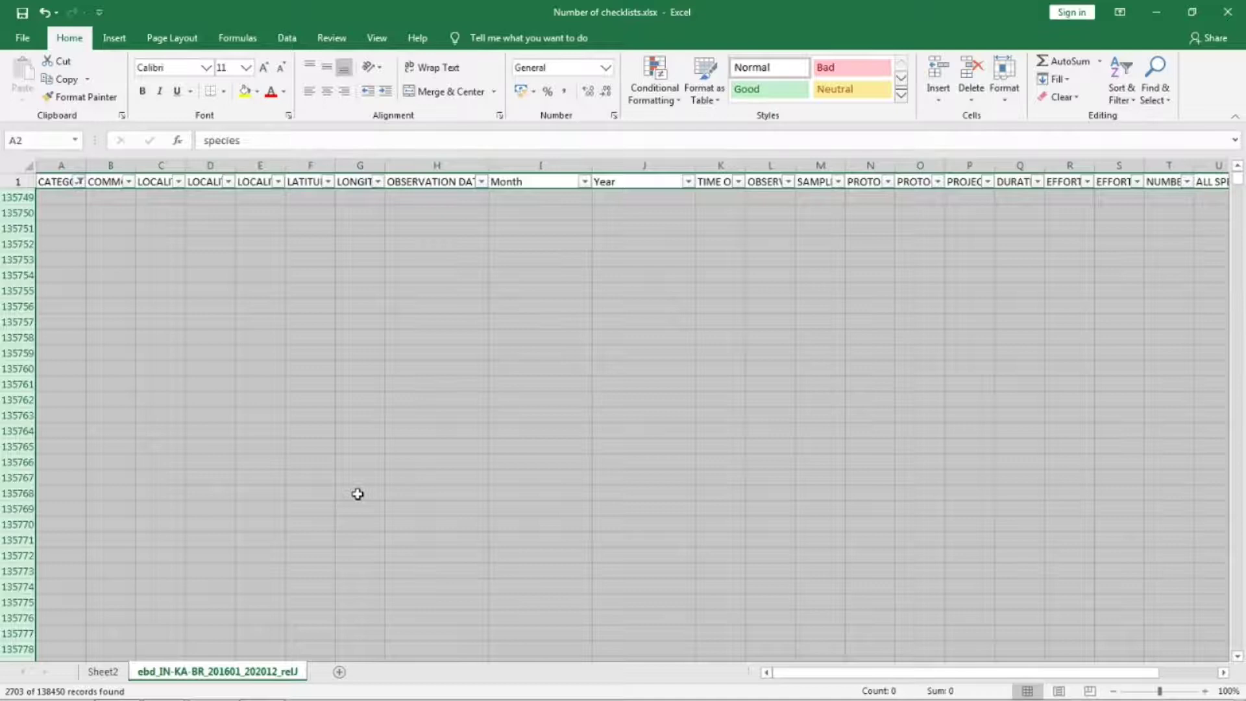
Filter CATEGORY to show only the domestic category.
{"action": "left_click", "coordinate": [70, 229]}
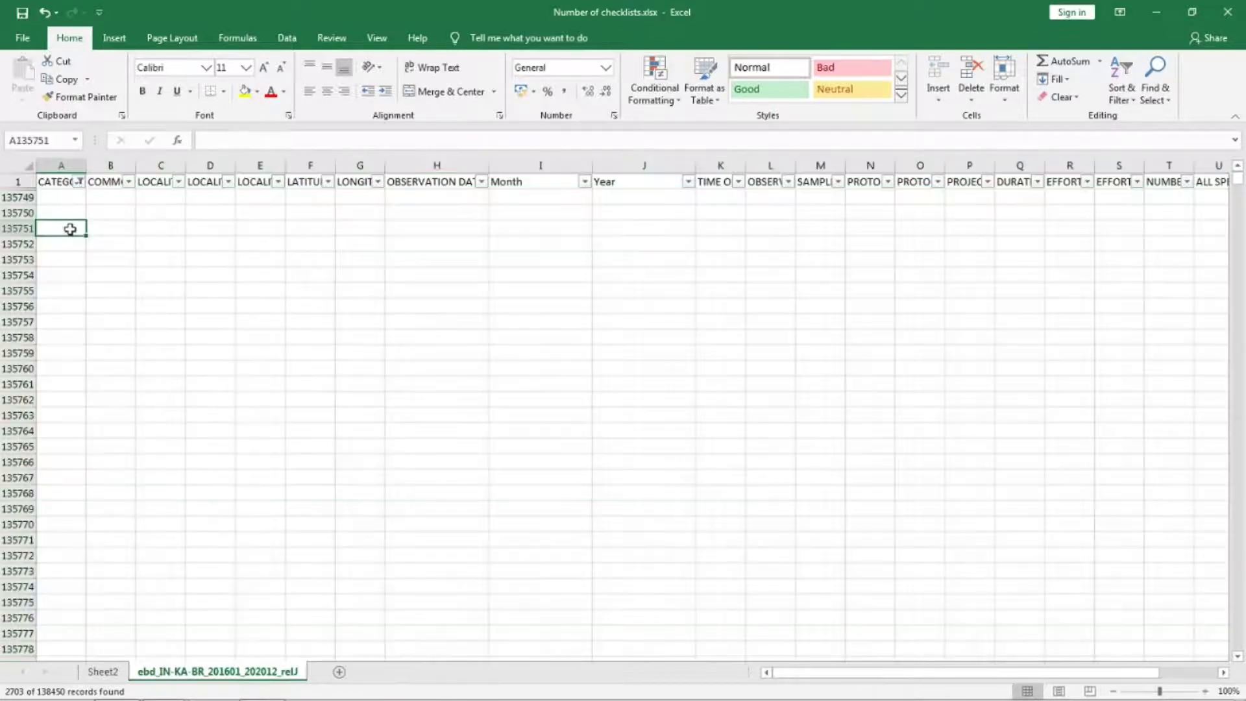
{"action": "left_click", "coordinate": [79, 182]}
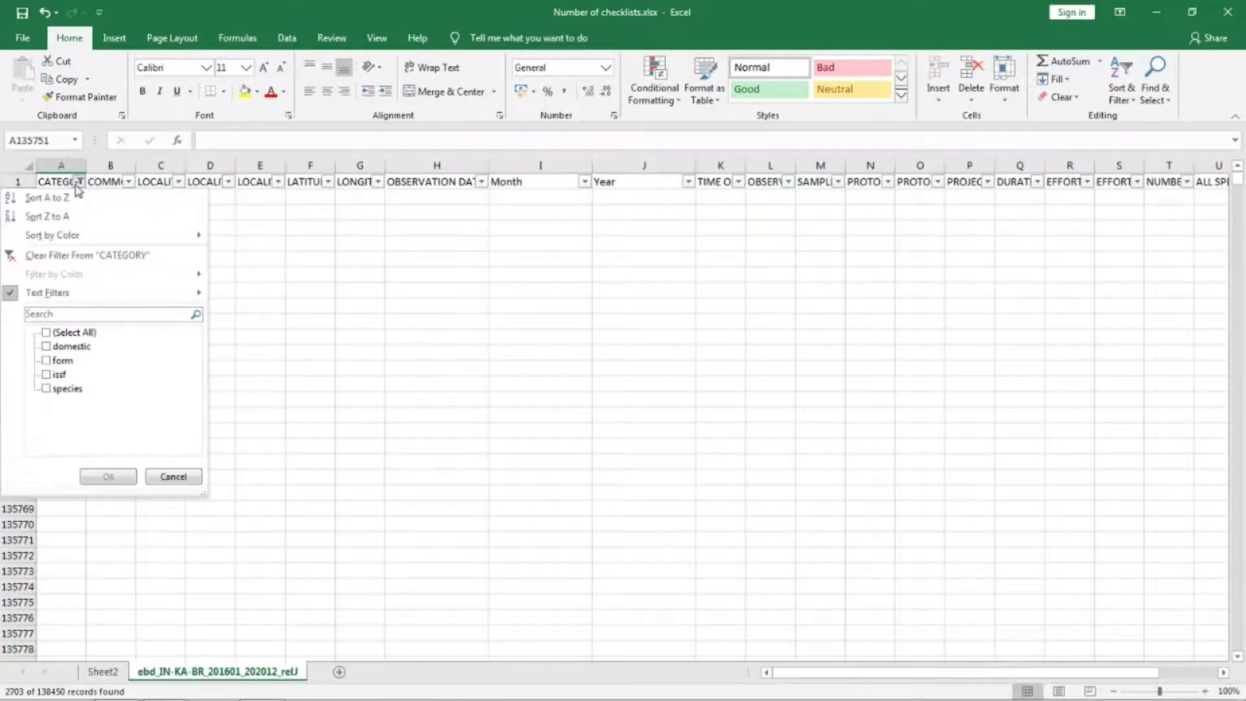
{"action": "left_click", "coordinate": [46, 348]}
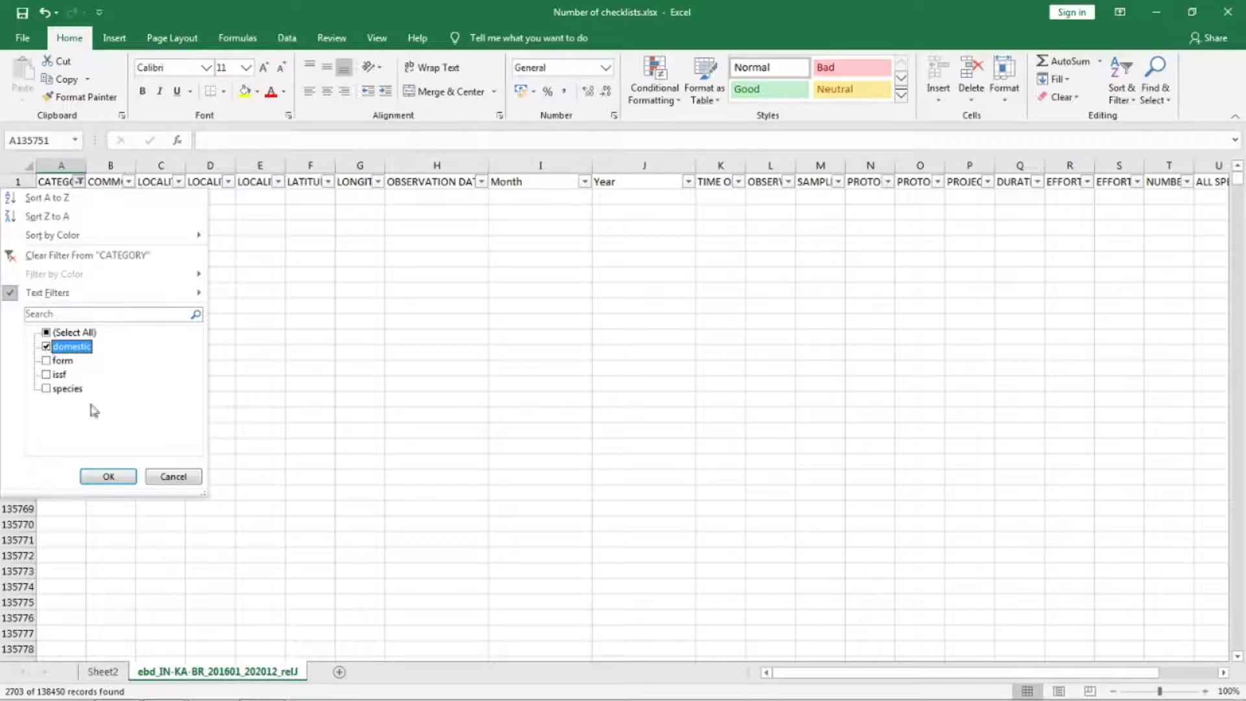
{"action": "left_click", "coordinate": [108, 476]}
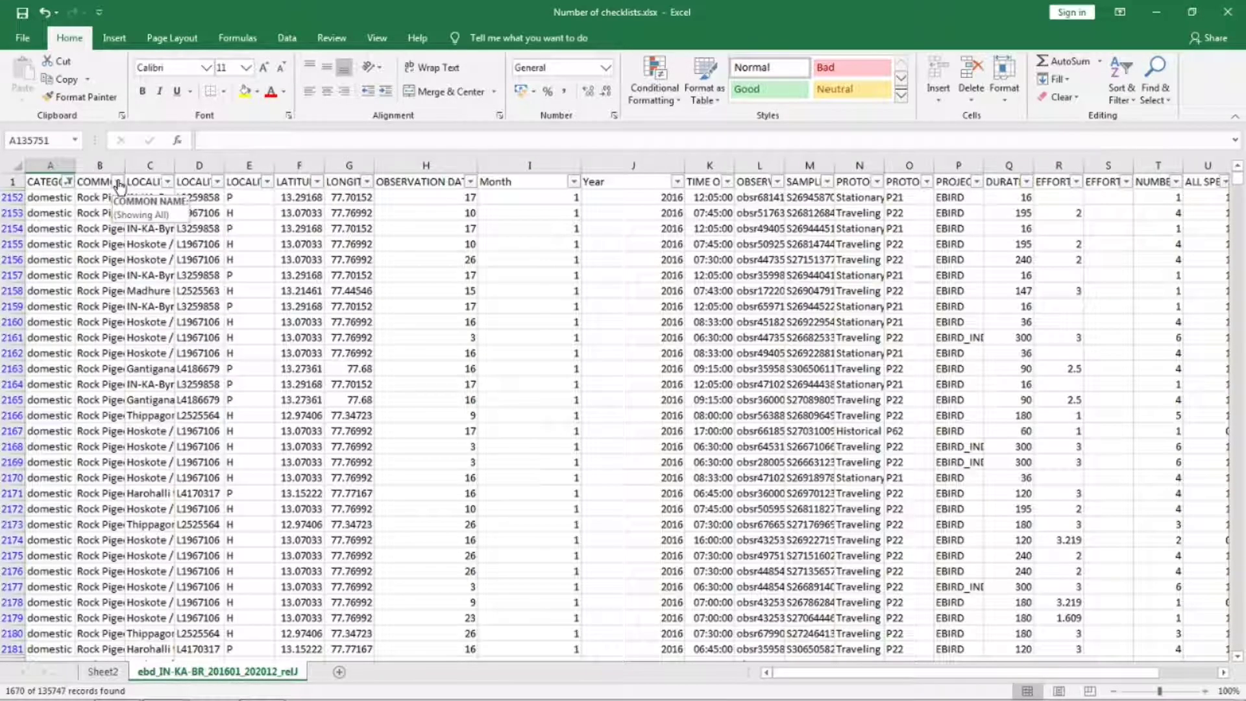
Filter COMMON NAME to Domestic goose sp. and delete that single record's row.
{"action": "left_click", "coordinate": [118, 183]}
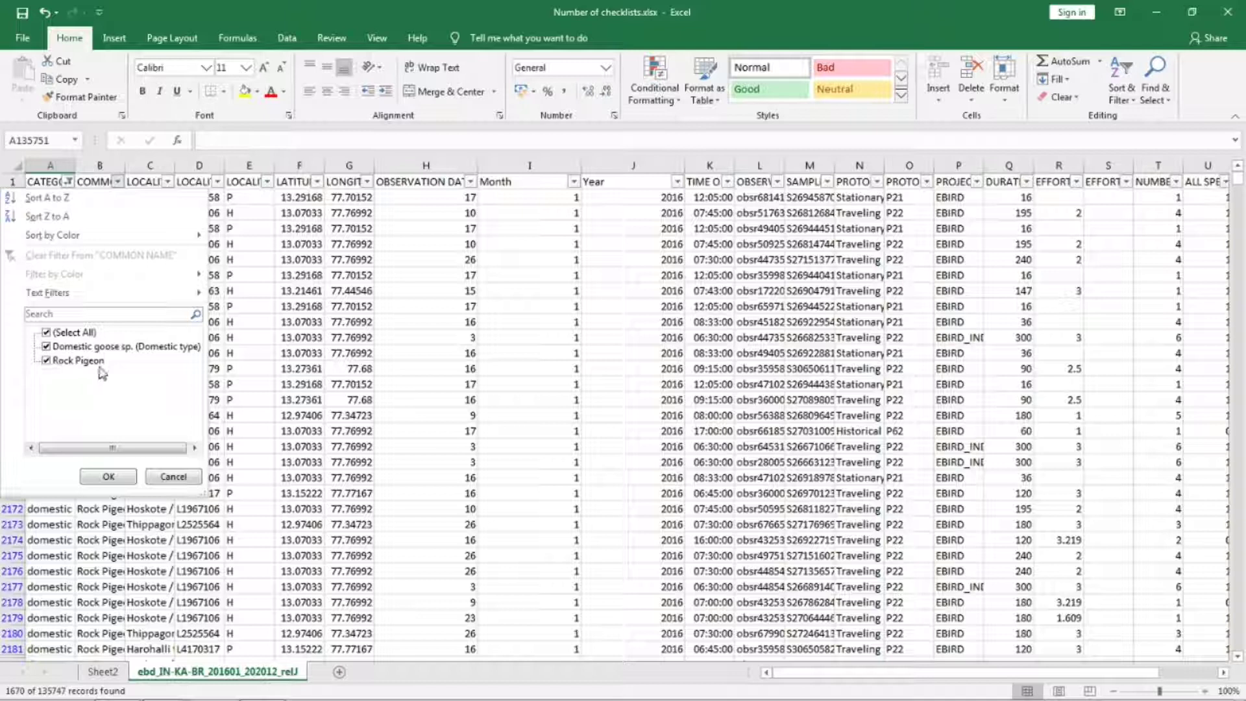
{"action": "left_click", "coordinate": [46, 333]}
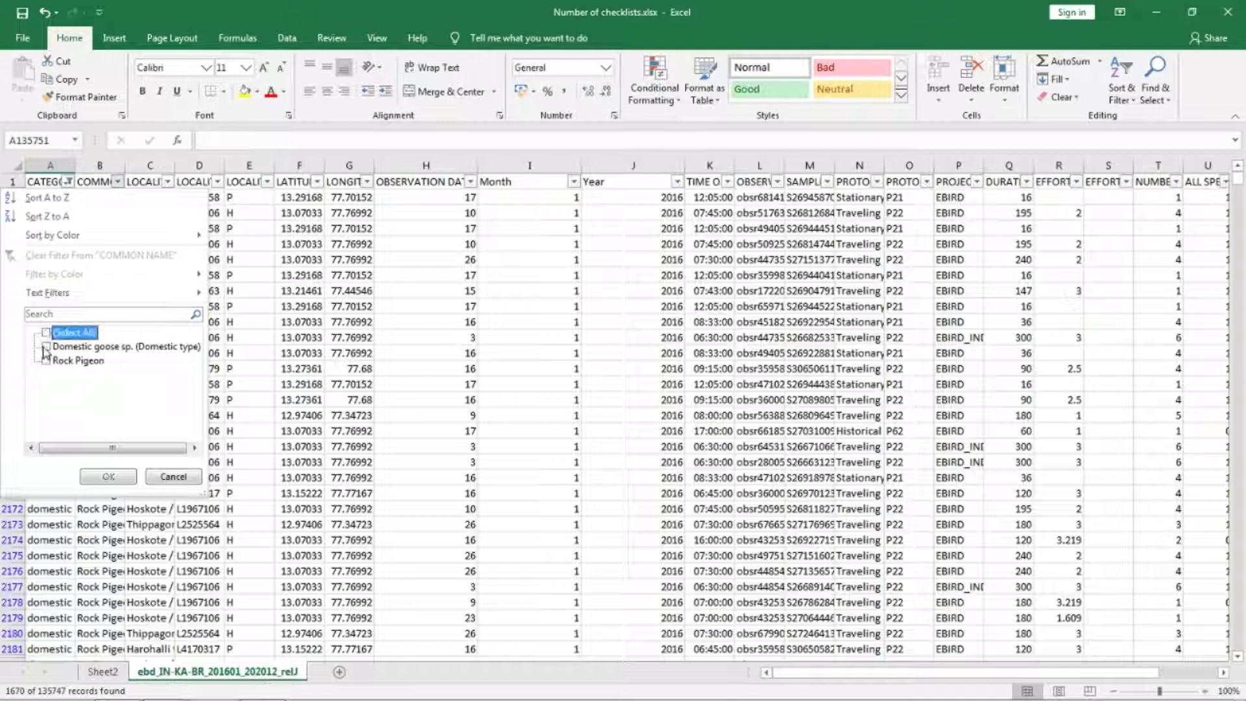
{"action": "left_click", "coordinate": [46, 346]}
{"action": "left_click", "coordinate": [108, 476]}
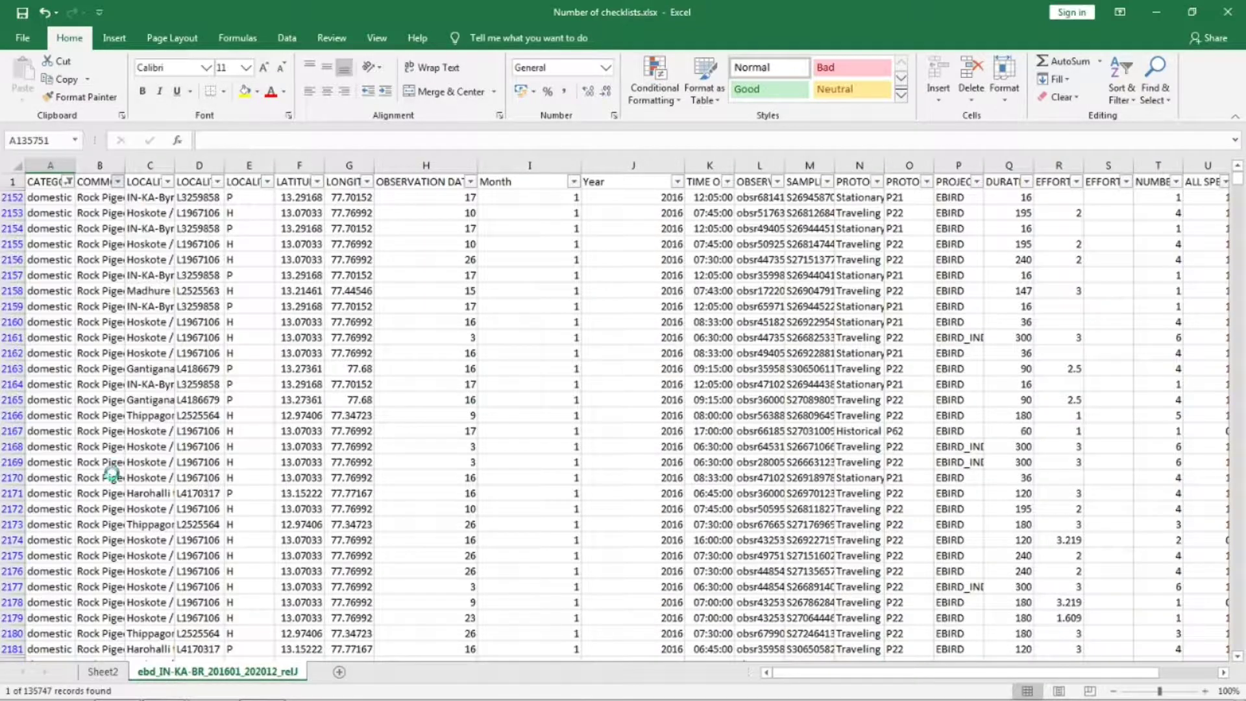
{"action": "left_click", "coordinate": [21, 198]}
{"action": "right_click", "coordinate": [22, 198]}
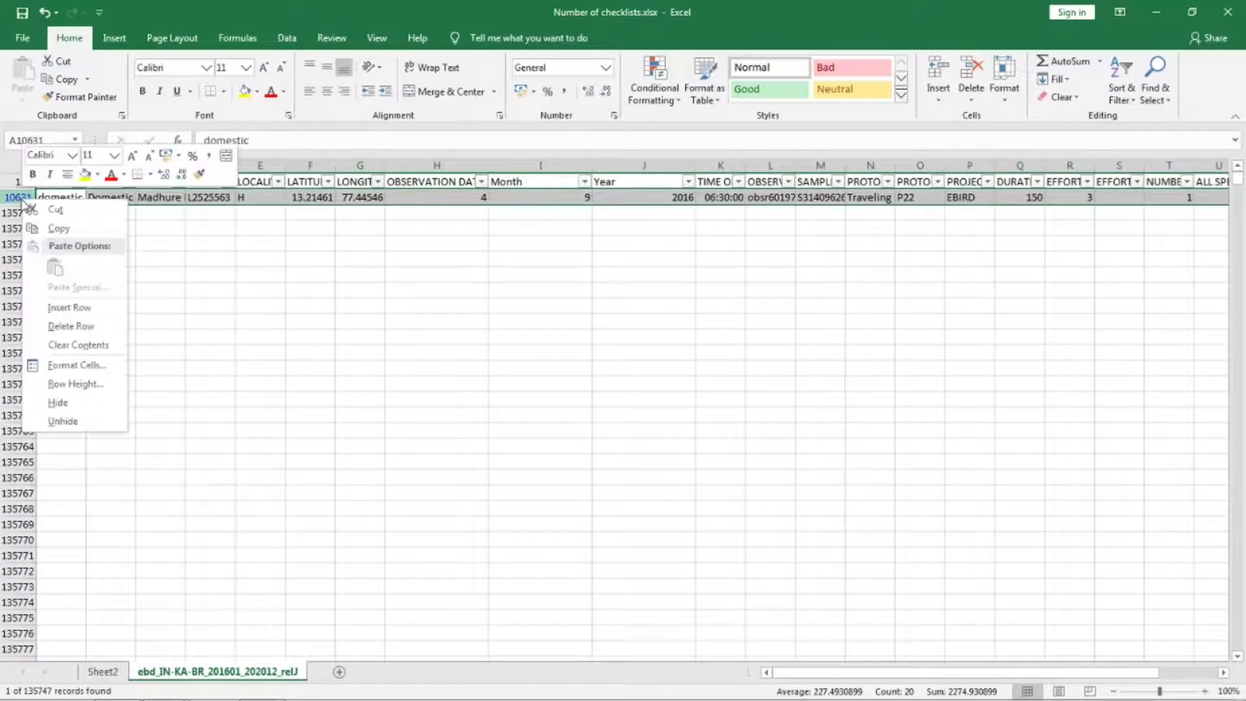
{"action": "left_click", "coordinate": [79, 325]}
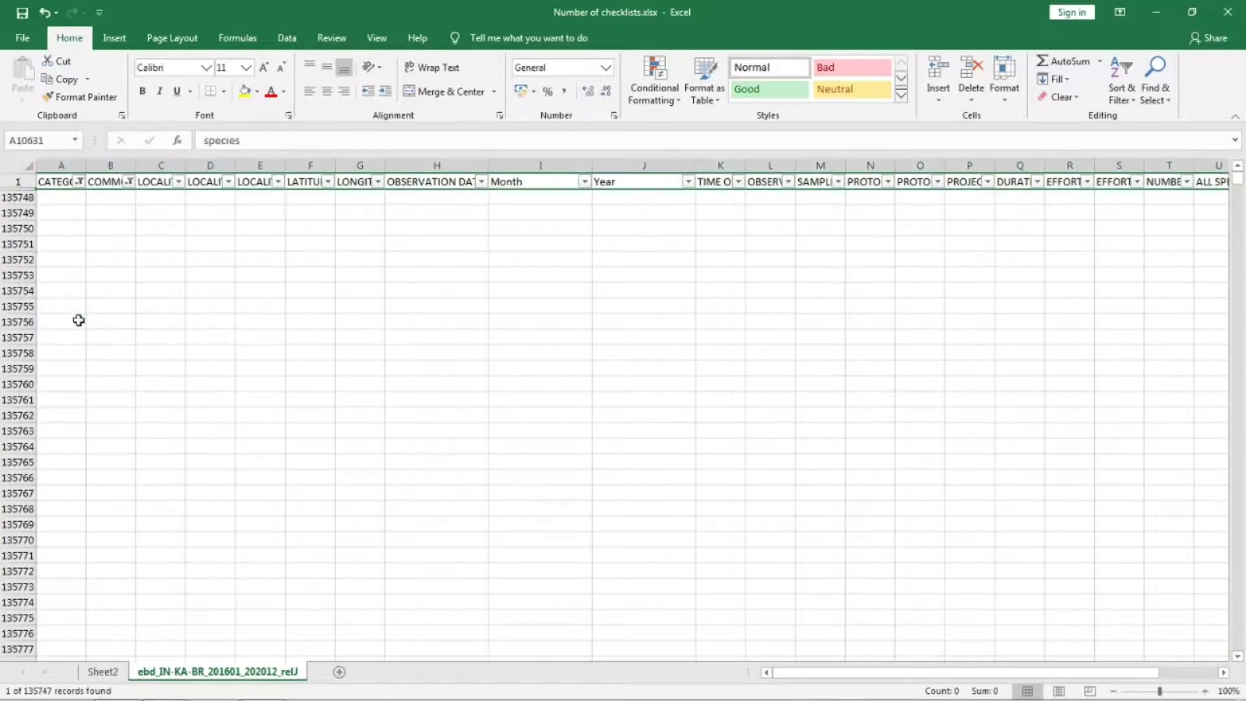
{"action": "left_click", "coordinate": [1123, 91]}
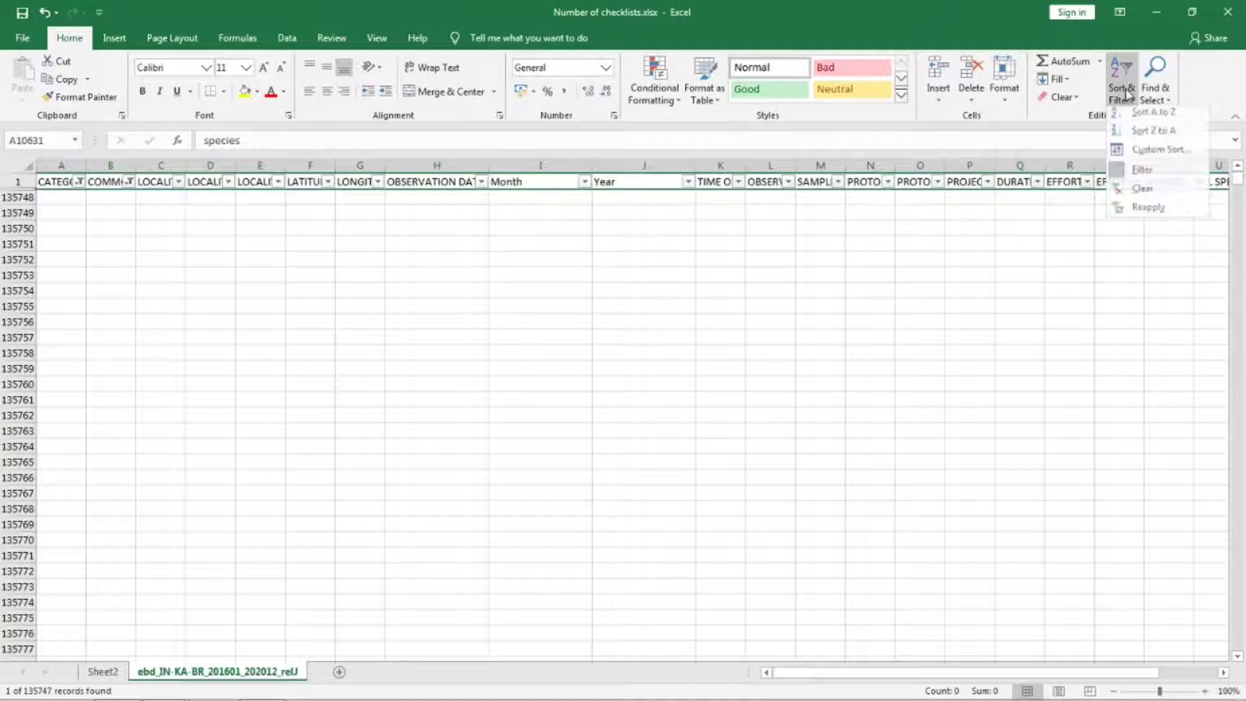
Turn off the data filter and create a blank PivotTable from the full range on a new sheet.
{"action": "left_click", "coordinate": [1140, 186]}
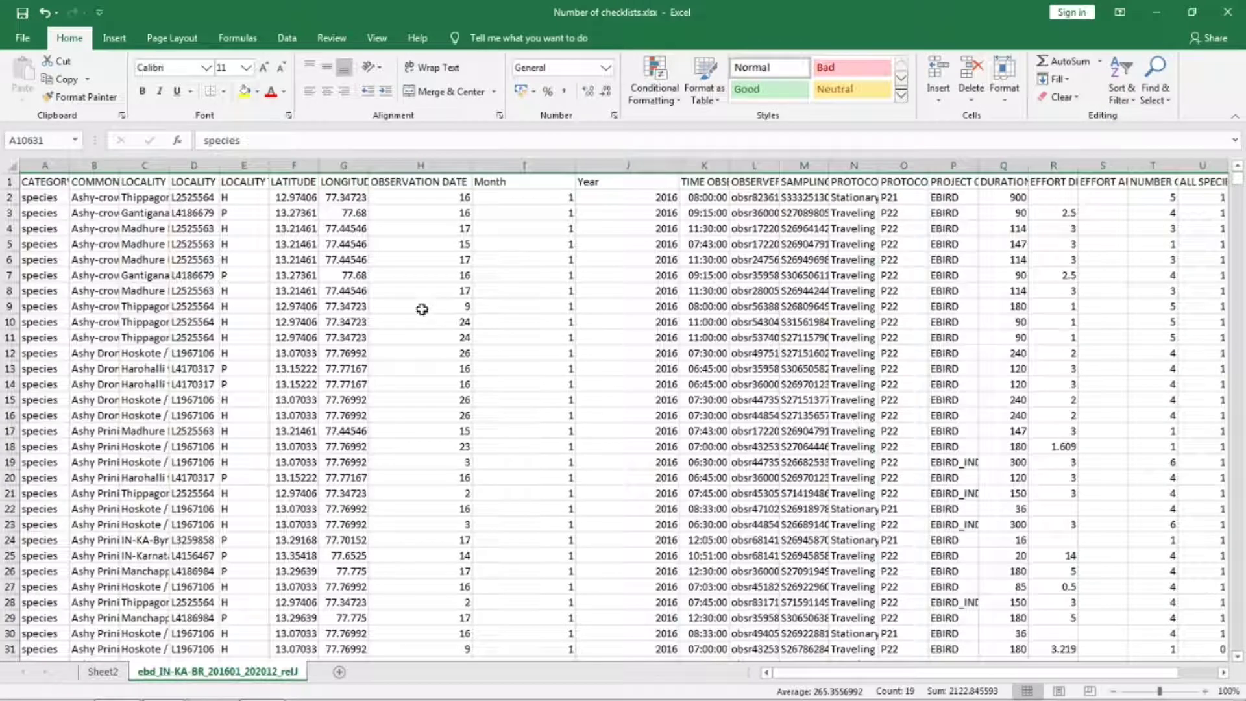
{"action": "left_click", "coordinate": [324, 325]}
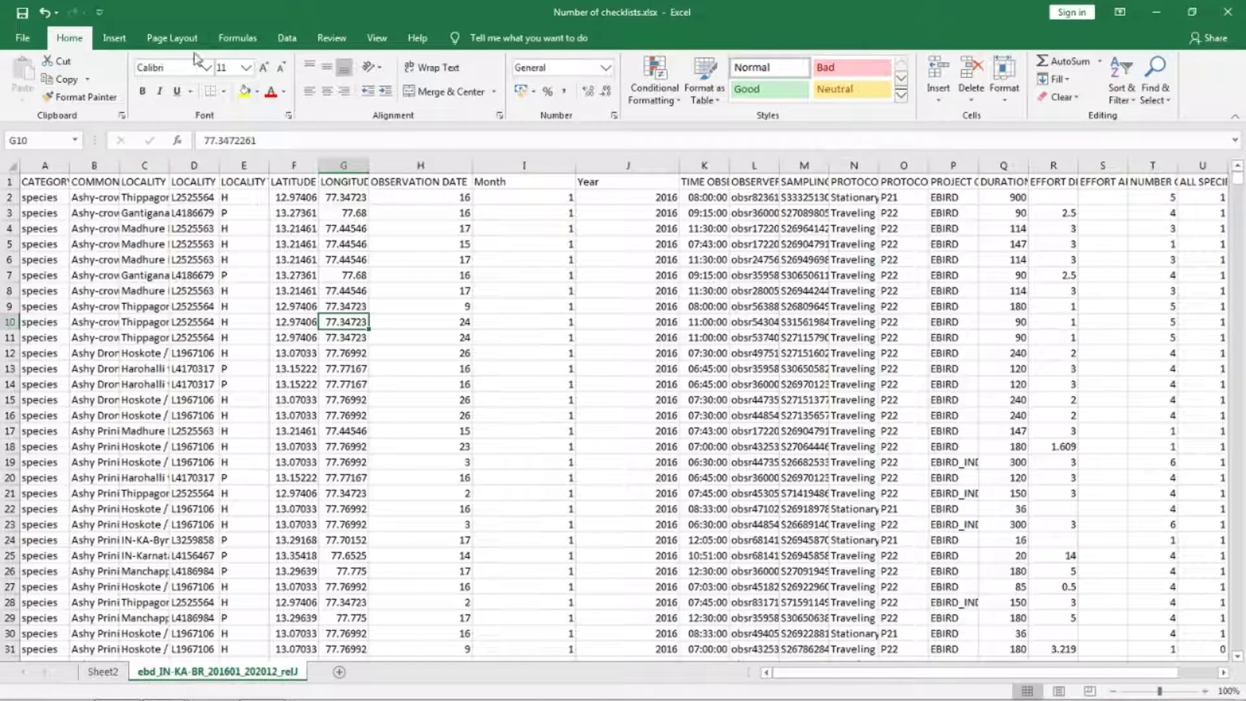
{"action": "left_click", "coordinate": [116, 40]}
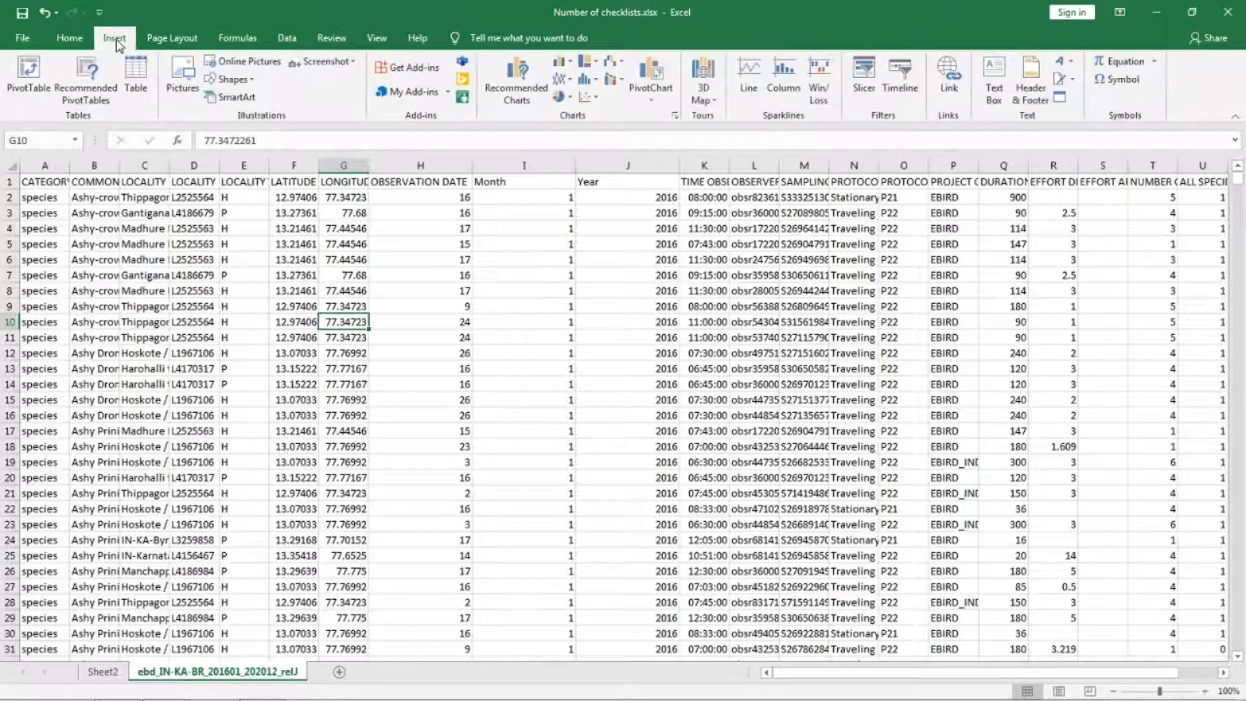
{"action": "left_click", "coordinate": [47, 76]}
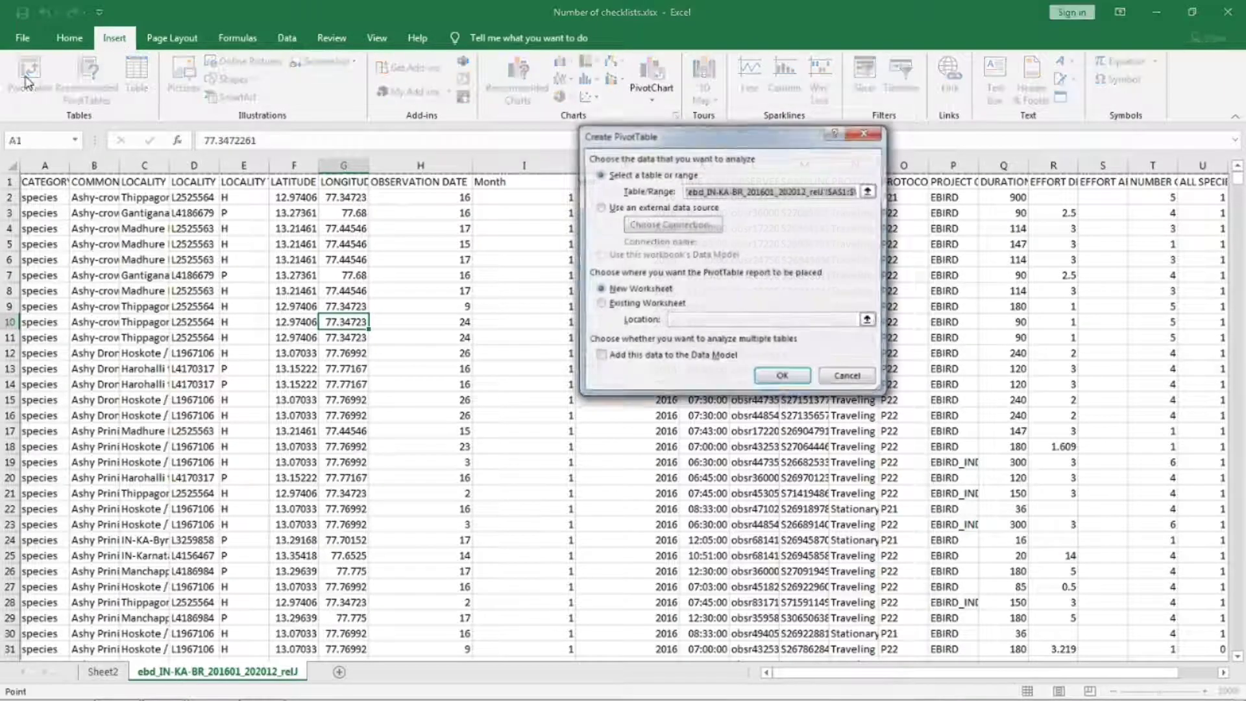
{"action": "left_click", "coordinate": [784, 378]}
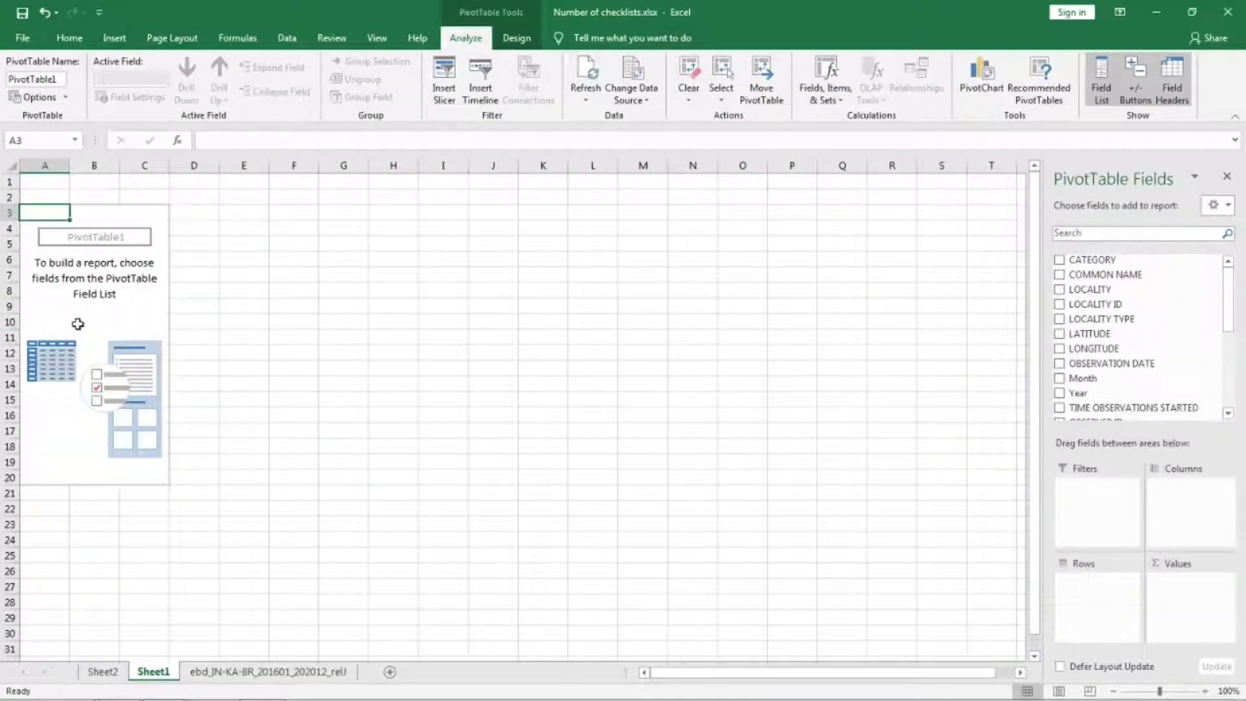
Add the COMMON NAME, Month and Year fields to the PivotTable.
{"action": "left_click", "coordinate": [97, 322]}
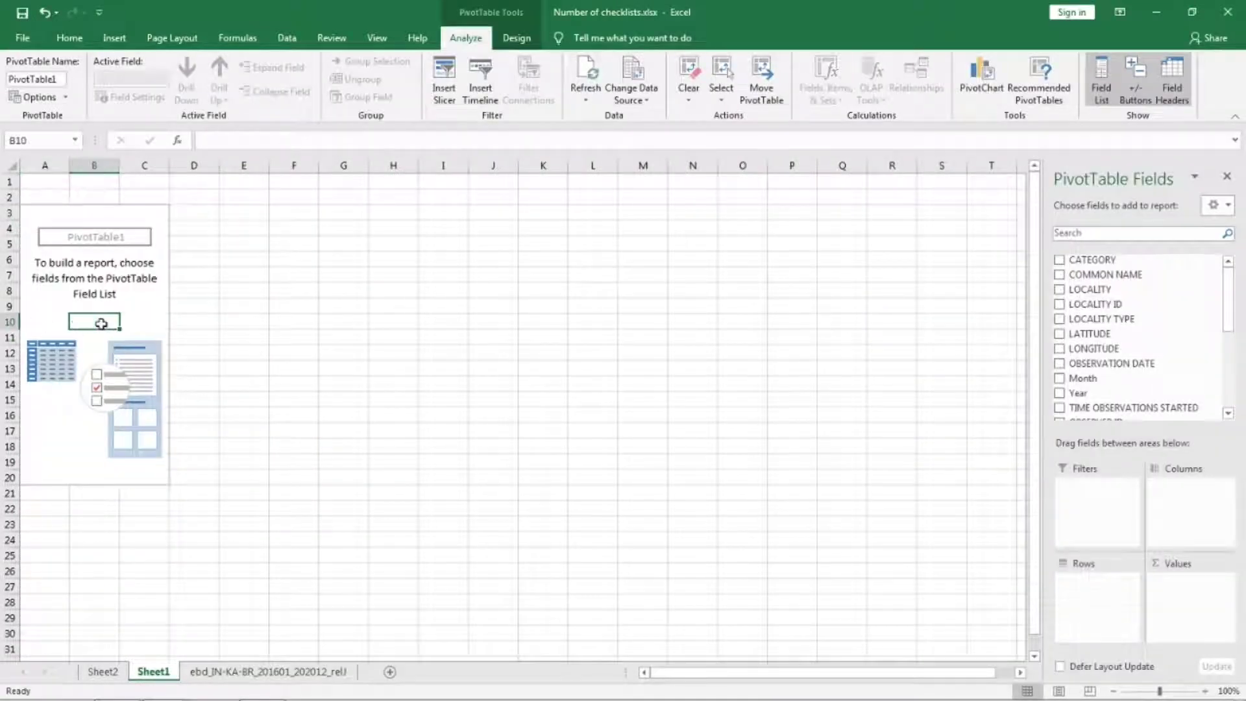
{"action": "left_click", "coordinate": [1059, 275]}
{"action": "left_click", "coordinate": [1059, 378]}
{"action": "left_click", "coordinate": [1060, 393]}
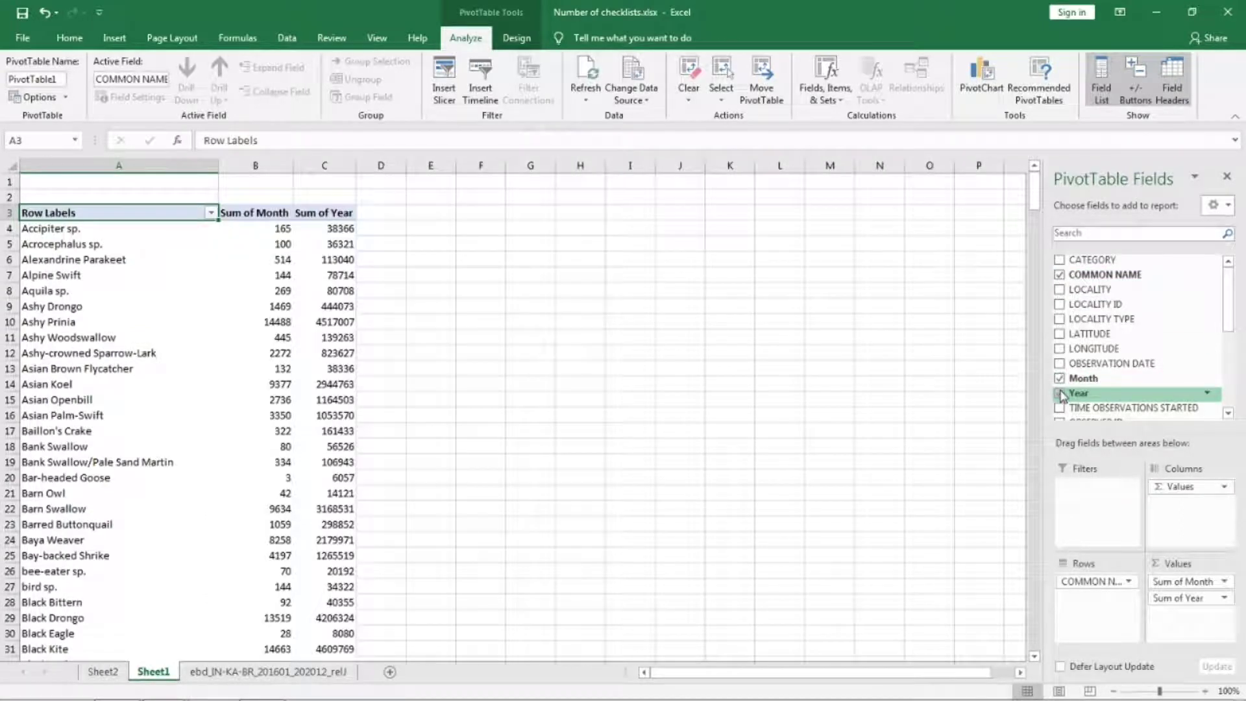
Put Year then Month in Columns, remove Values from Columns, and sum Month as values.
{"action": "left_click_drag", "start_coordinate": [1107, 394], "coordinate": [1175, 505]}
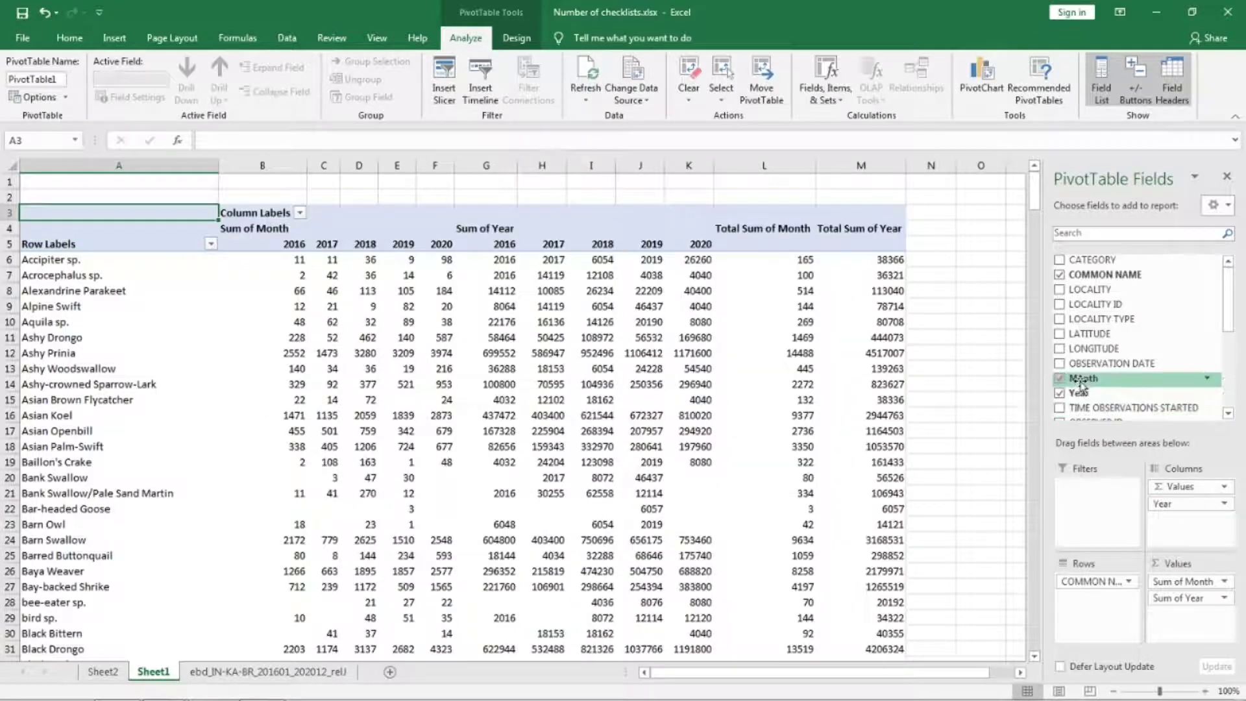
{"action": "left_click_drag", "start_coordinate": [1081, 385], "coordinate": [1186, 534]}
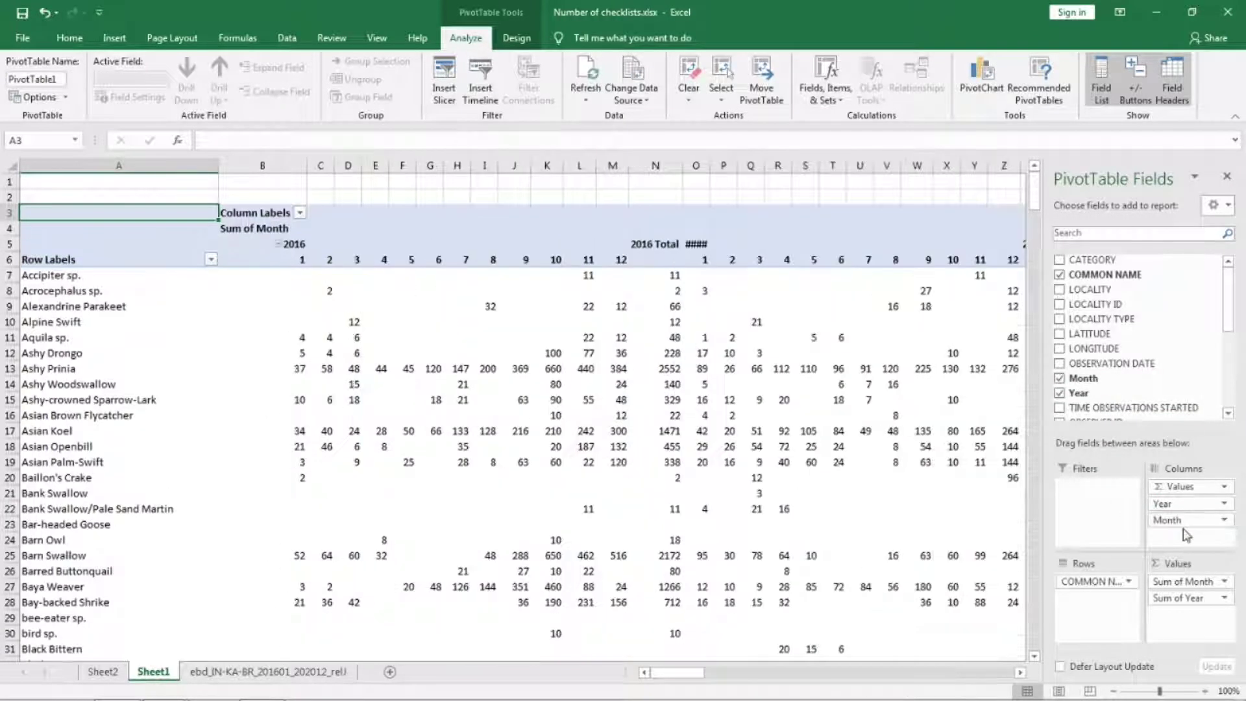
{"action": "left_click", "coordinate": [1224, 486]}
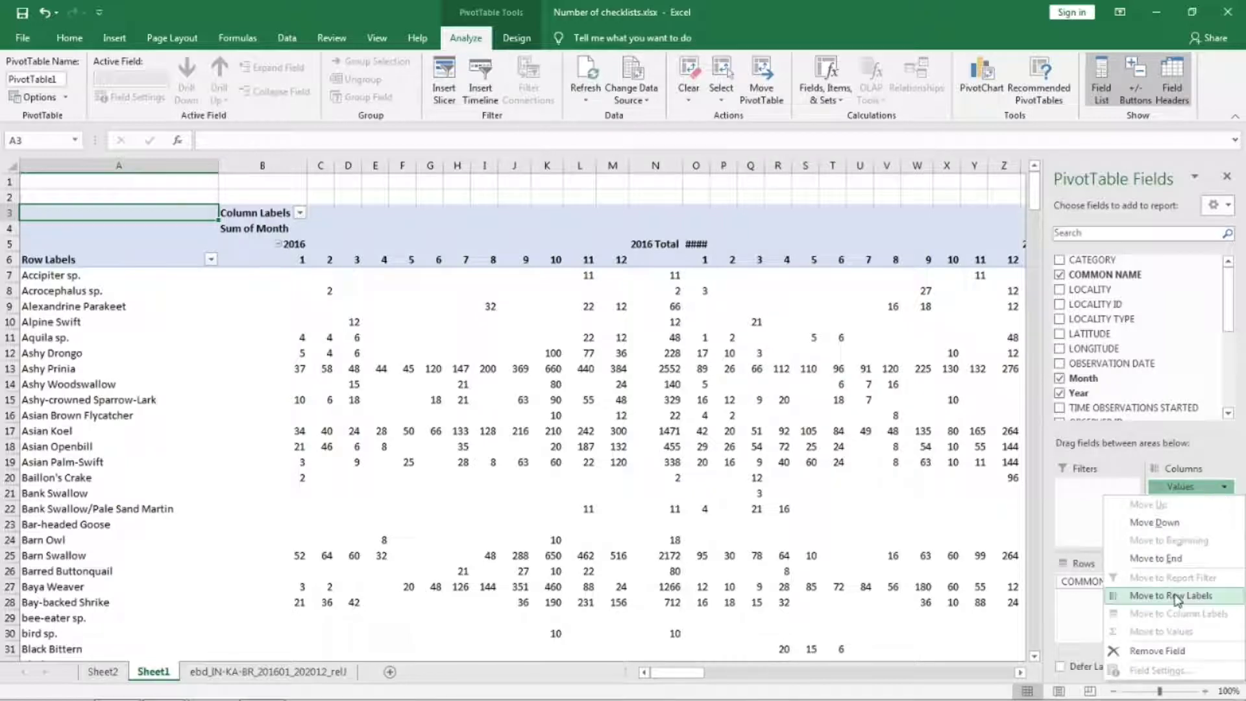
{"action": "left_click", "coordinate": [1179, 652]}
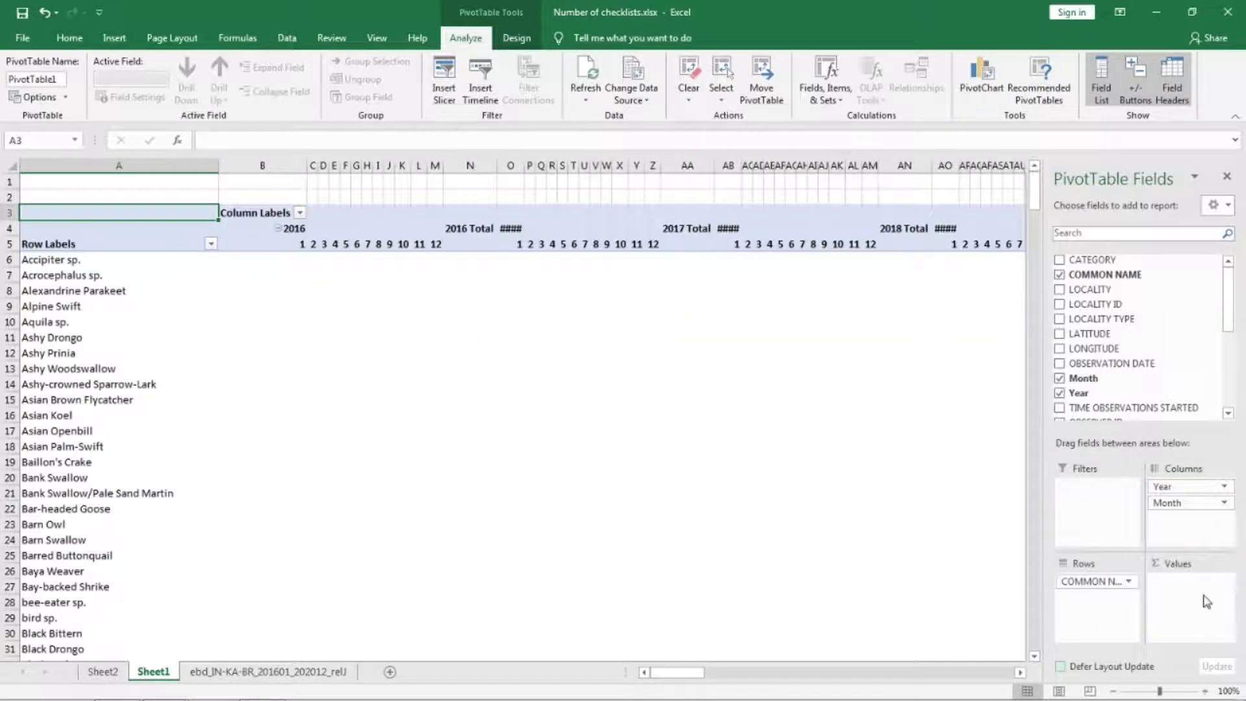
{"action": "left_click_drag", "start_coordinate": [1080, 378], "coordinate": [1192, 607]}
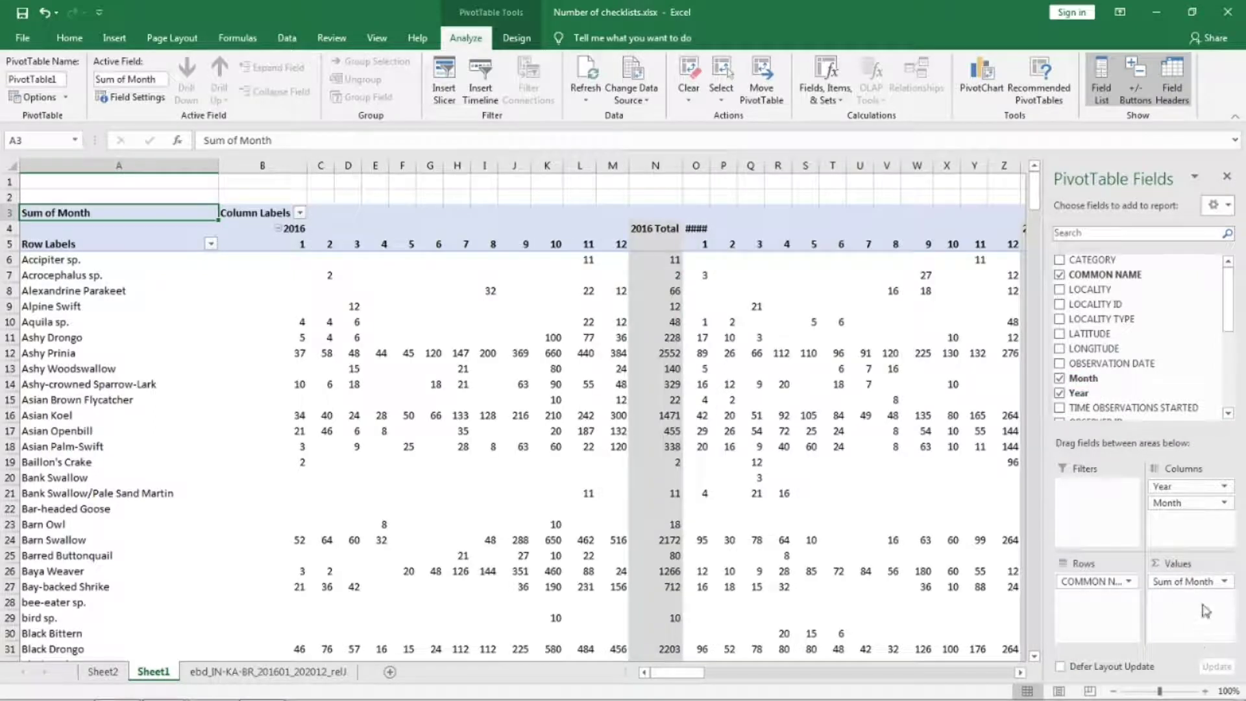
{"action": "left_click", "coordinate": [262, 197]}
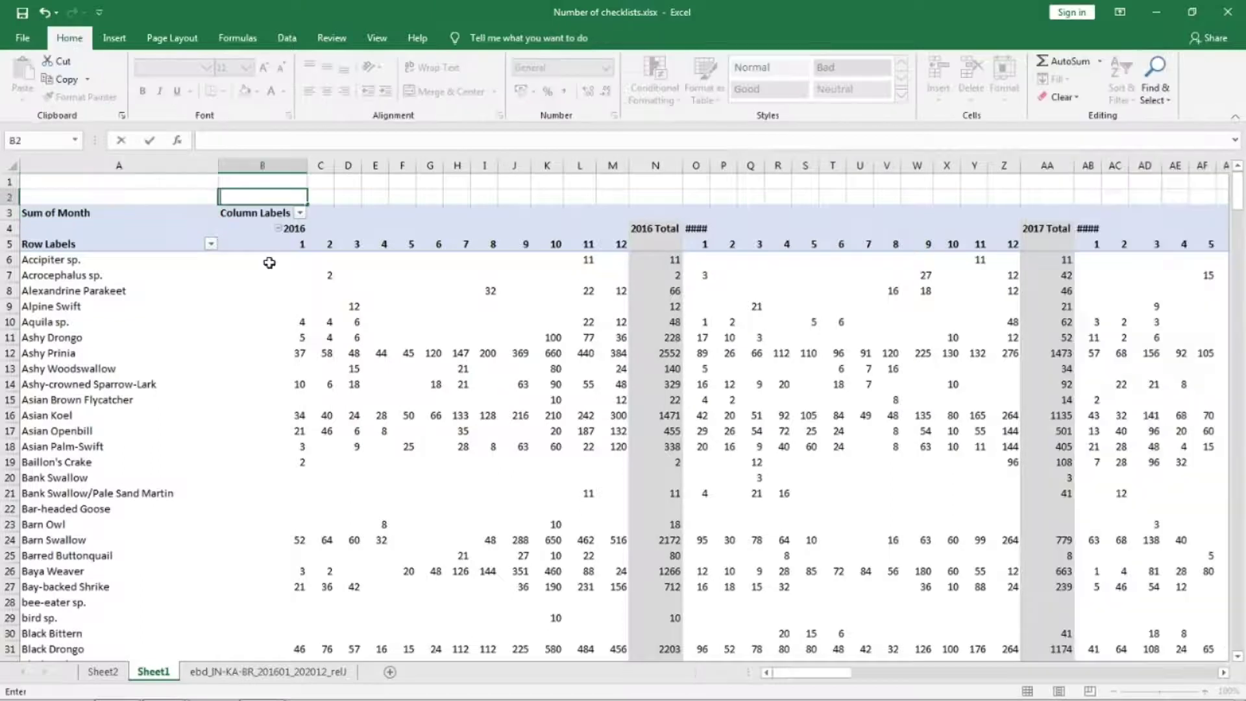
{"action": "left_click", "coordinate": [63, 269]}
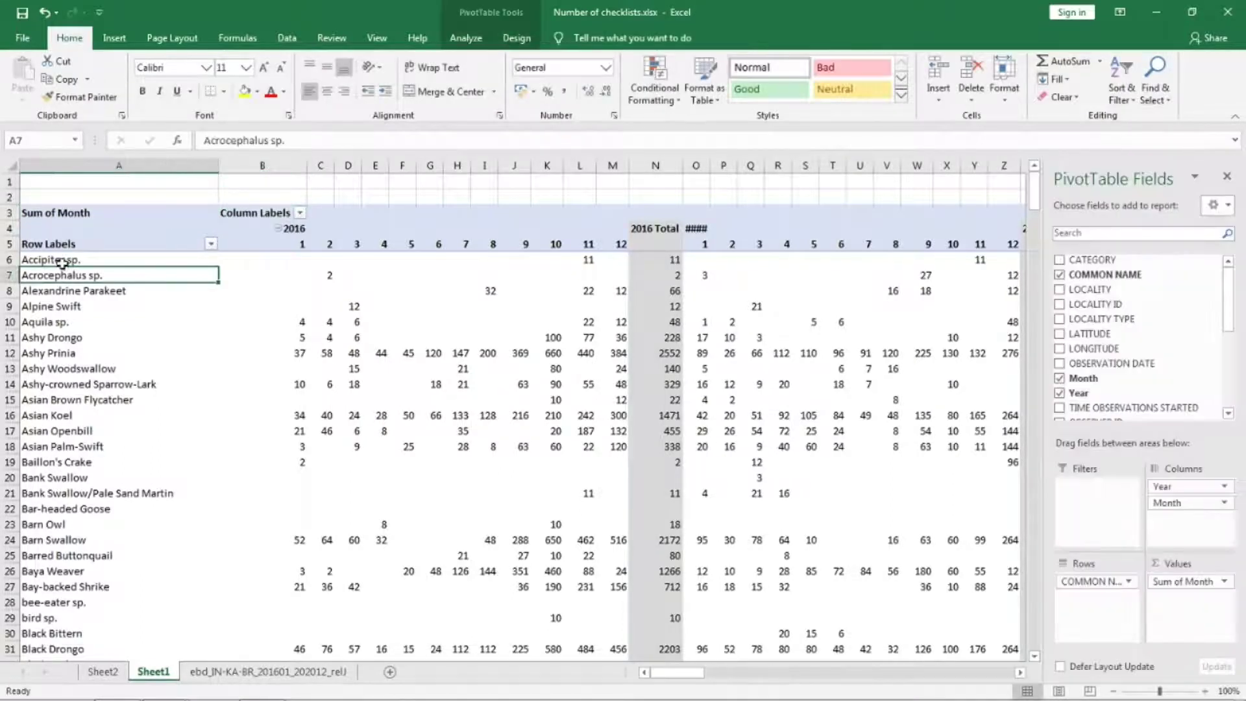
{"action": "left_click", "coordinate": [62, 263]}
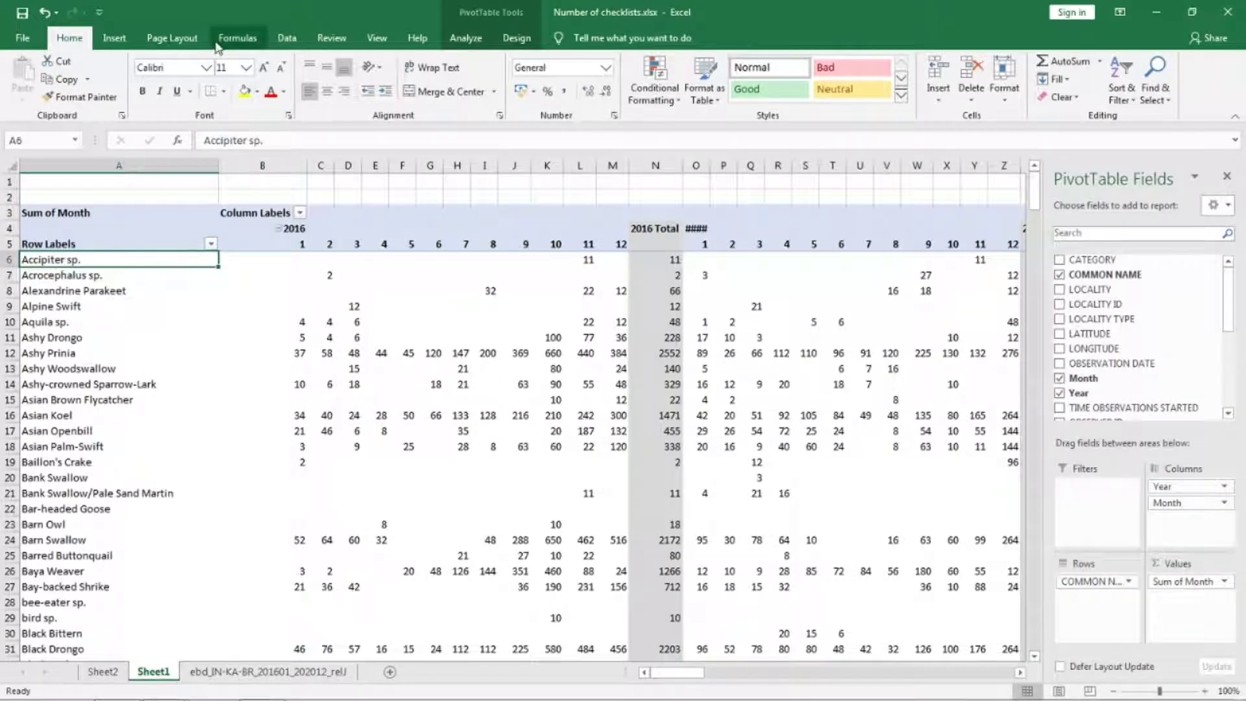
Refresh All so the pivot drops spuh entries like Accipiter sp.
{"action": "left_click", "coordinate": [287, 38]}
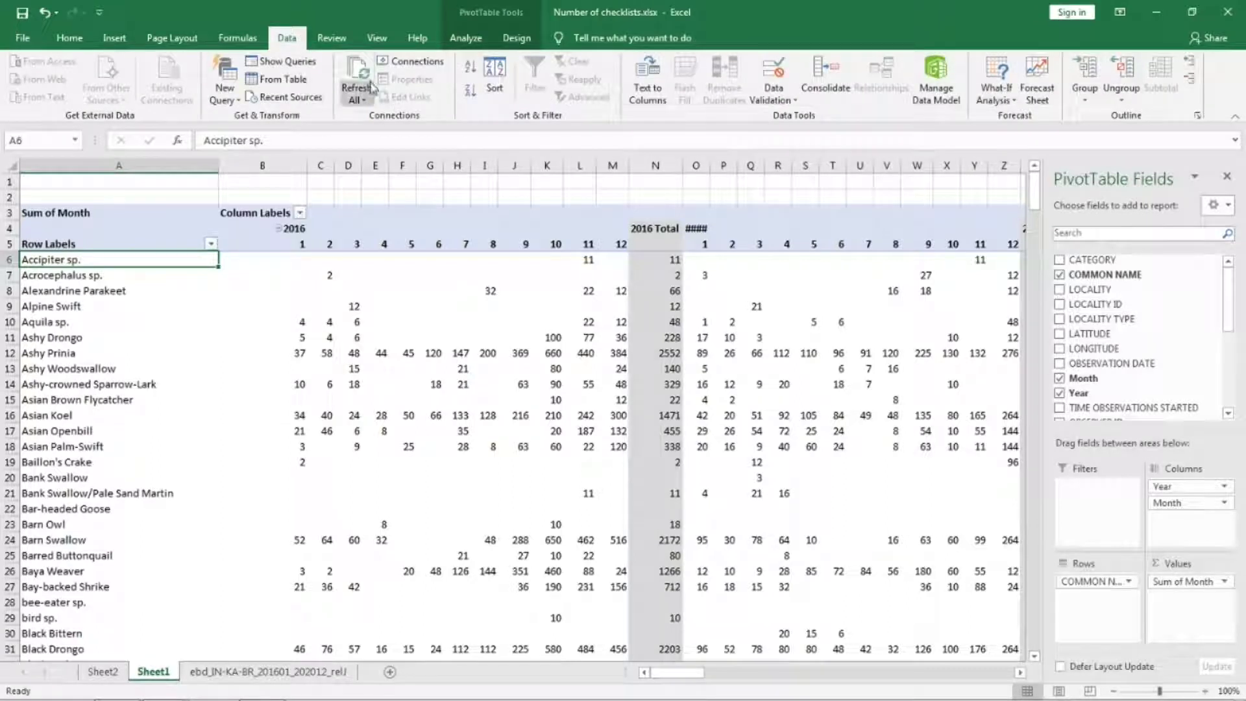
{"action": "left_click", "coordinate": [369, 86]}
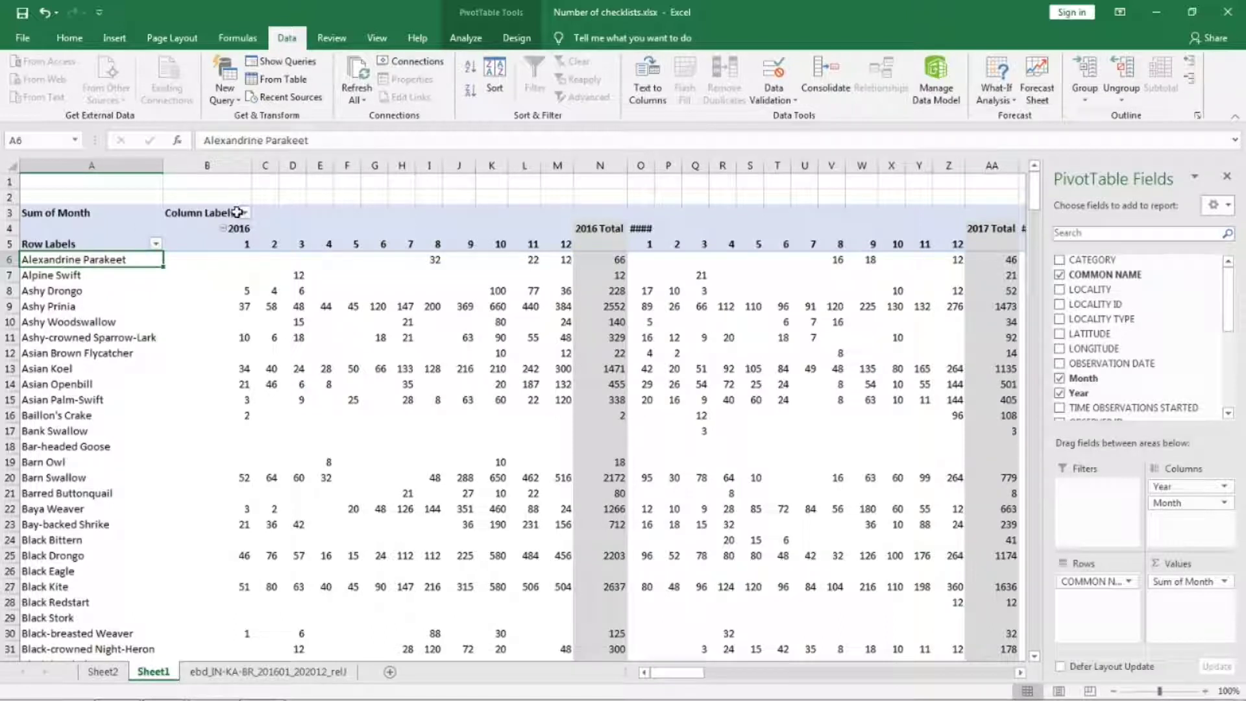
Enter =COUNTA(B6:B282) in cell B2 to count species for the first month.
{"action": "left_click", "coordinate": [224, 195]}
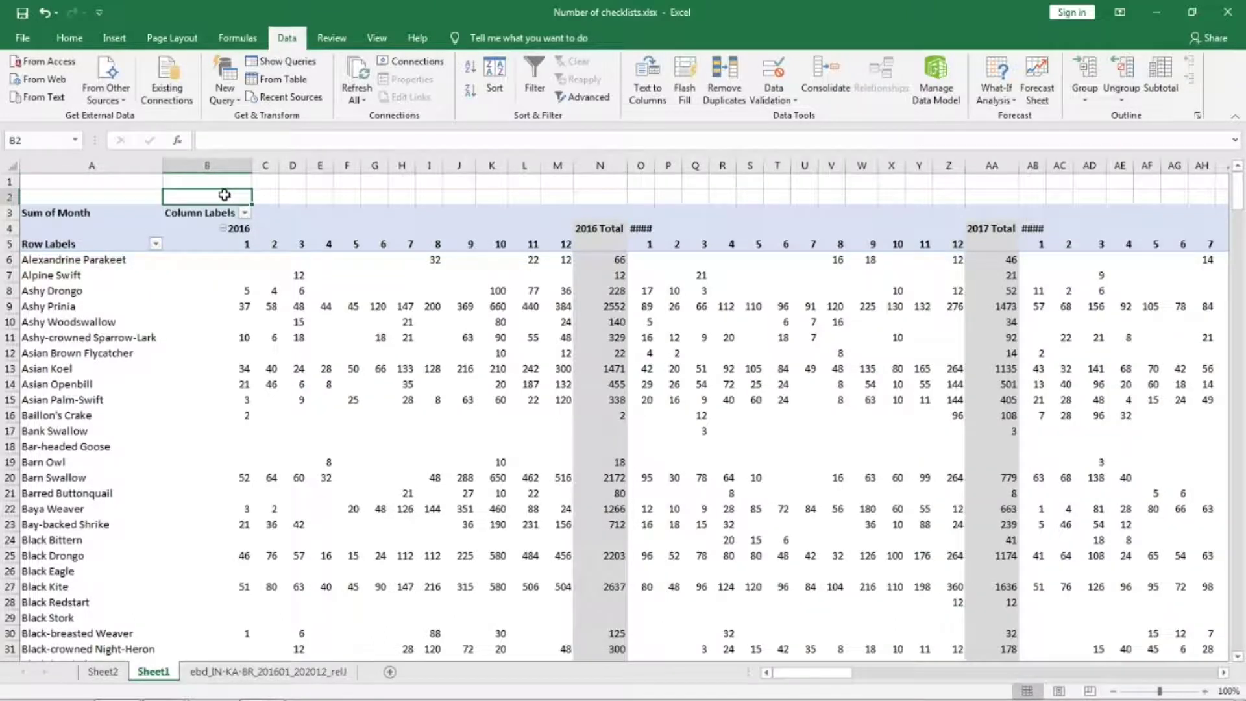
{"action": "type", "text": "=co"}
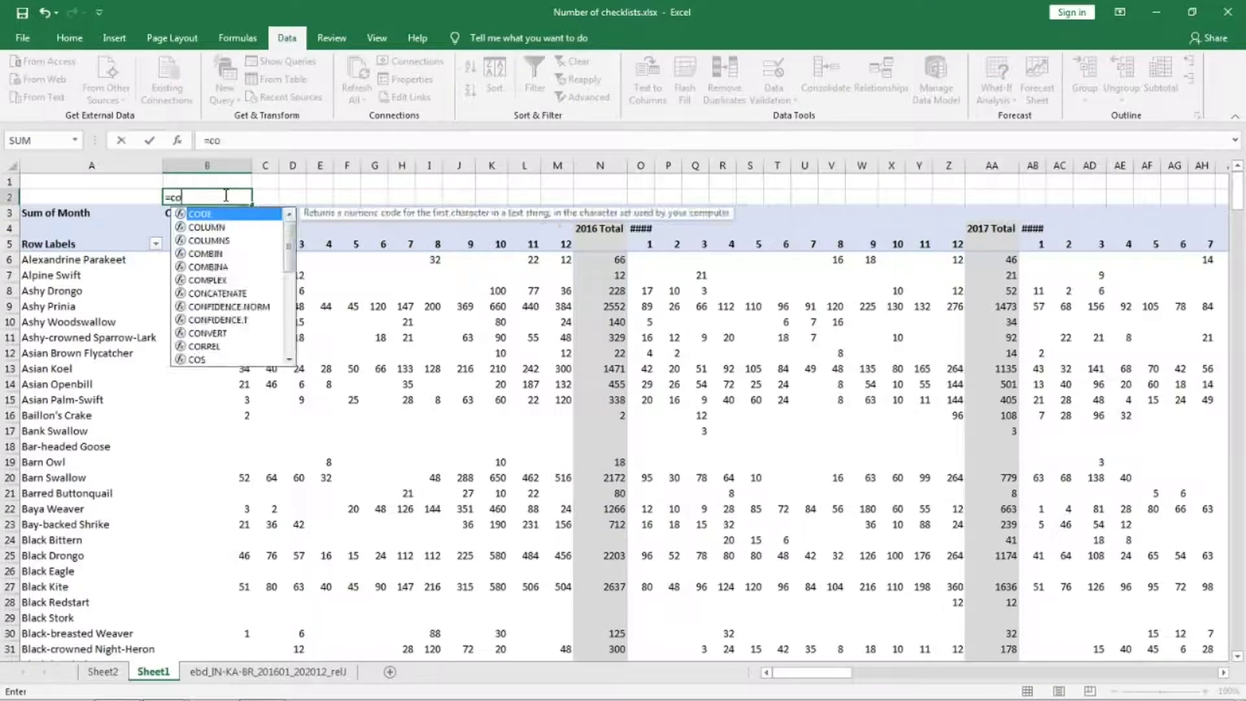
{"action": "type", "text": "unta("}
{"action": "left_click", "coordinate": [226, 259]}
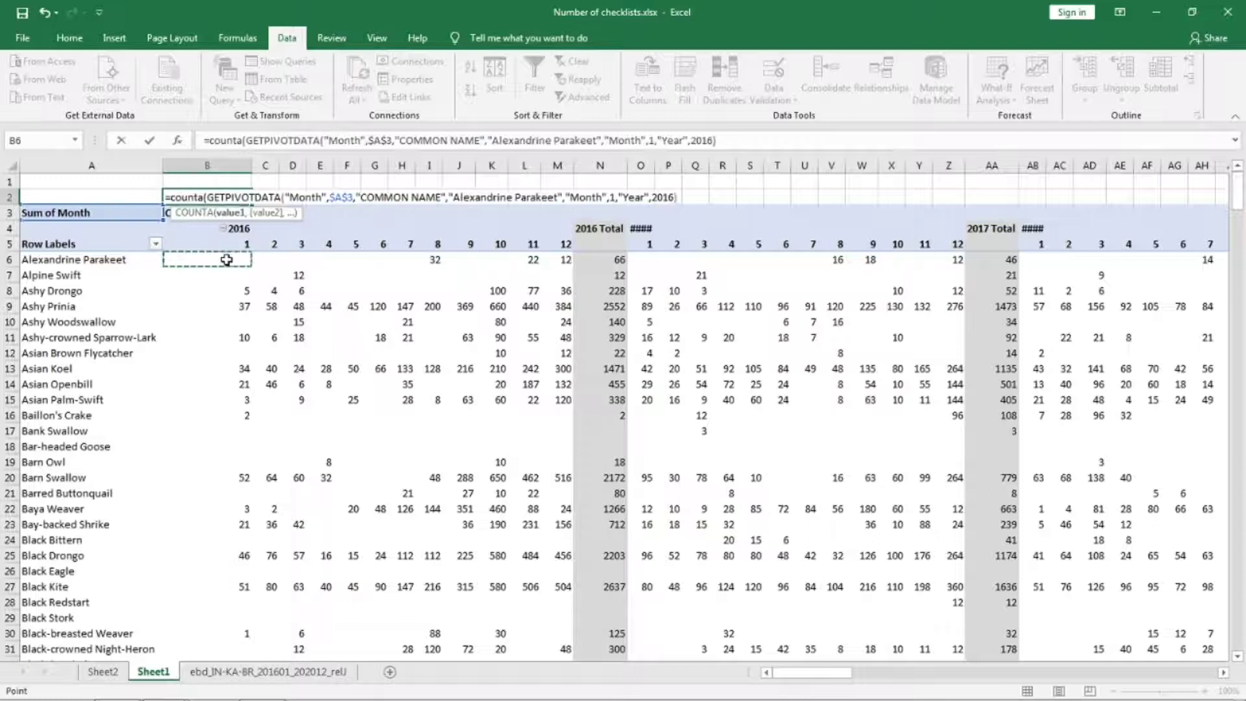
{"action": "left_click_drag", "start_coordinate": [226, 260], "coordinate": [256, 658]}
{"action": "key", "text": "ctrl+shift+Down"}
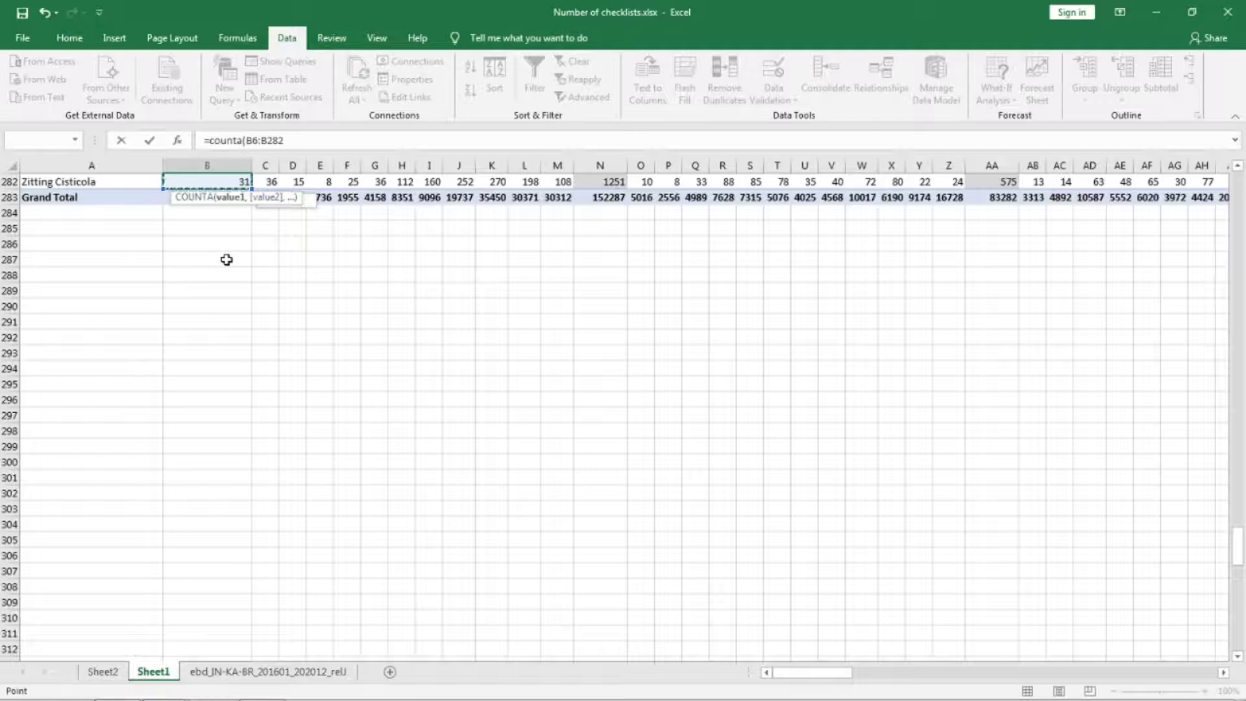
{"action": "type", "text": ")"}
{"action": "key", "text": "Return"}
{"action": "key", "text": "Return"}
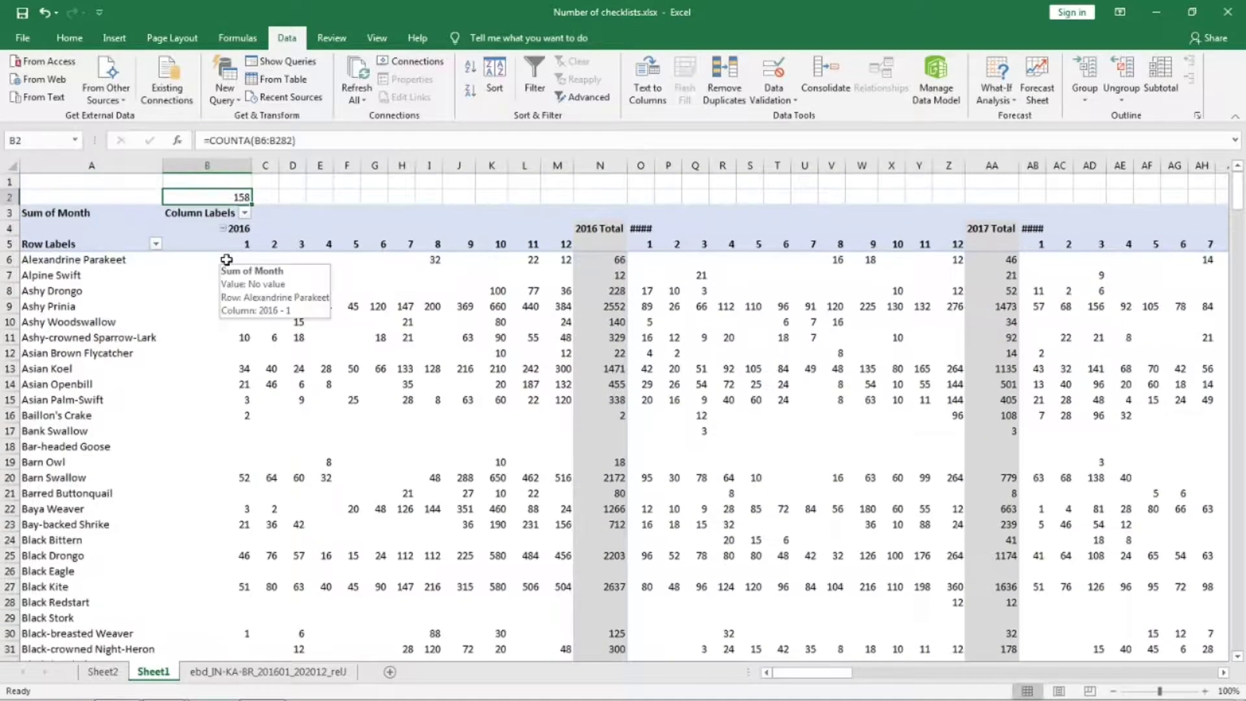
Copy the B2 count formula across C2:BM2, then move to Sheet3.
{"action": "key", "text": "ctrl+c"}
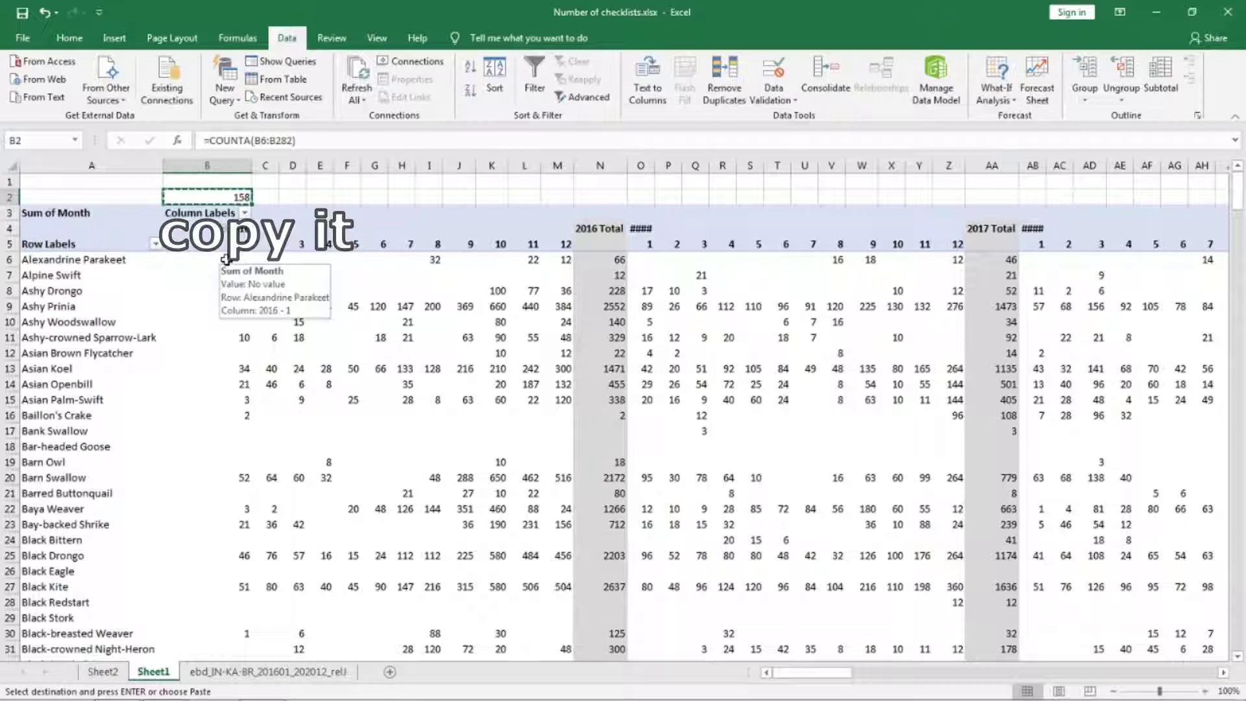
{"action": "key", "text": "Right"}
{"action": "key", "text": "shift+Right"}
{"action": "key", "text": "shift+Right"}
{"action": "key", "text": "shift+Right"}
{"action": "key", "text": "shift+Right"}
{"action": "key", "text": "shift+Right"}
{"action": "key", "text": "shift+Right"}
{"action": "key", "text": "shift+Right"}
{"action": "key", "text": "shift+Right"}
{"action": "key", "text": "shift+Right"}
{"action": "key", "text": "shift+Right"}
{"action": "key", "text": "shift+Right"}
{"action": "key", "text": "shift+Right"}
{"action": "key", "text": "shift+Right"}
{"action": "key", "text": "shift+Right"}
{"action": "key", "text": "shift+Right"}
{"action": "key", "text": "shift+Right"}
{"action": "key", "text": "shift+Right"}
{"action": "key", "text": "shift+Right"}
{"action": "key", "text": "shift+Right"}
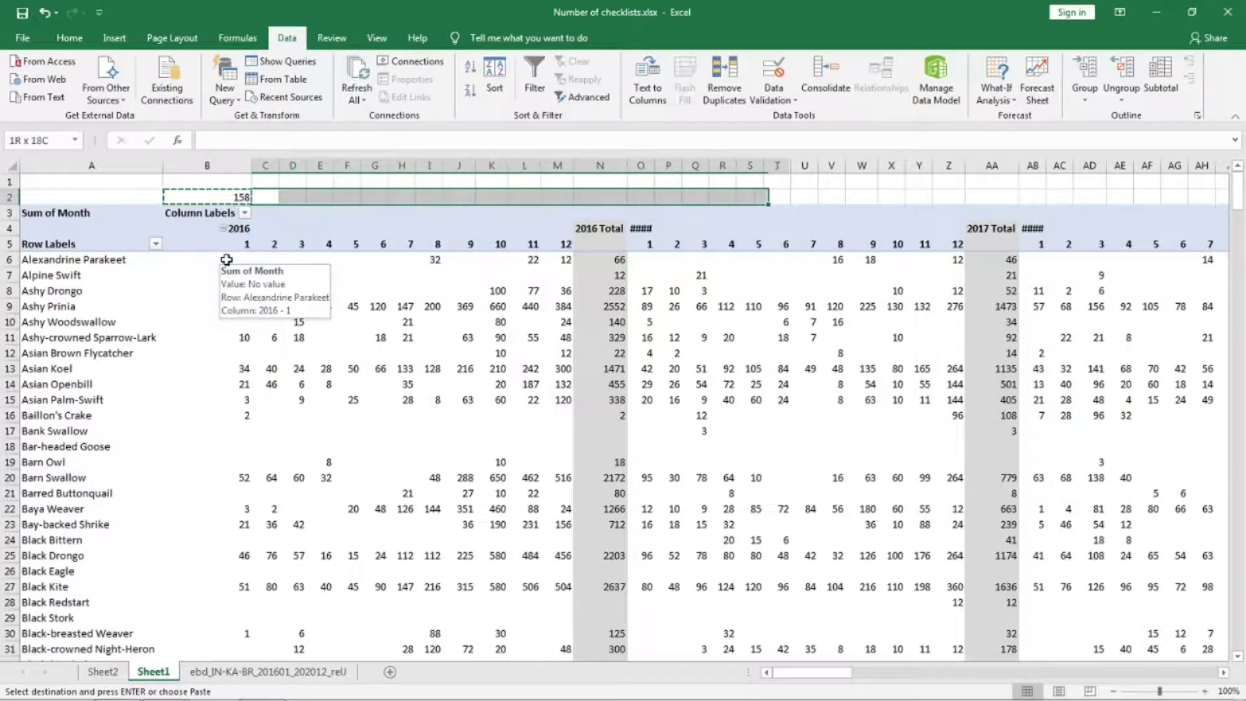
{"action": "key", "text": "shift+Right"}
{"action": "key", "text": "shift+Right"}
{"action": "key", "text": "shift+Right"}
{"action": "key", "text": "shift+Right"}
{"action": "key", "text": "shift+Right"}
{"action": "key", "text": "shift+Right"}
{"action": "key", "text": "shift+Right"}
{"action": "key", "text": "shift+Right"}
{"action": "key", "text": "shift+Right"}
{"action": "key", "text": "shift+Right"}
{"action": "key", "text": "shift+Right"}
{"action": "key", "text": "shift+Right"}
{"action": "key", "text": "shift+Right"}
{"action": "key", "text": "shift+Right"}
{"action": "key", "text": "shift+Right"}
{"action": "key", "text": "shift+Right"}
{"action": "key", "text": "shift+Right"}
{"action": "key", "text": "shift+Right"}
{"action": "key", "text": "shift+Right"}
{"action": "key", "text": "shift+Right"}
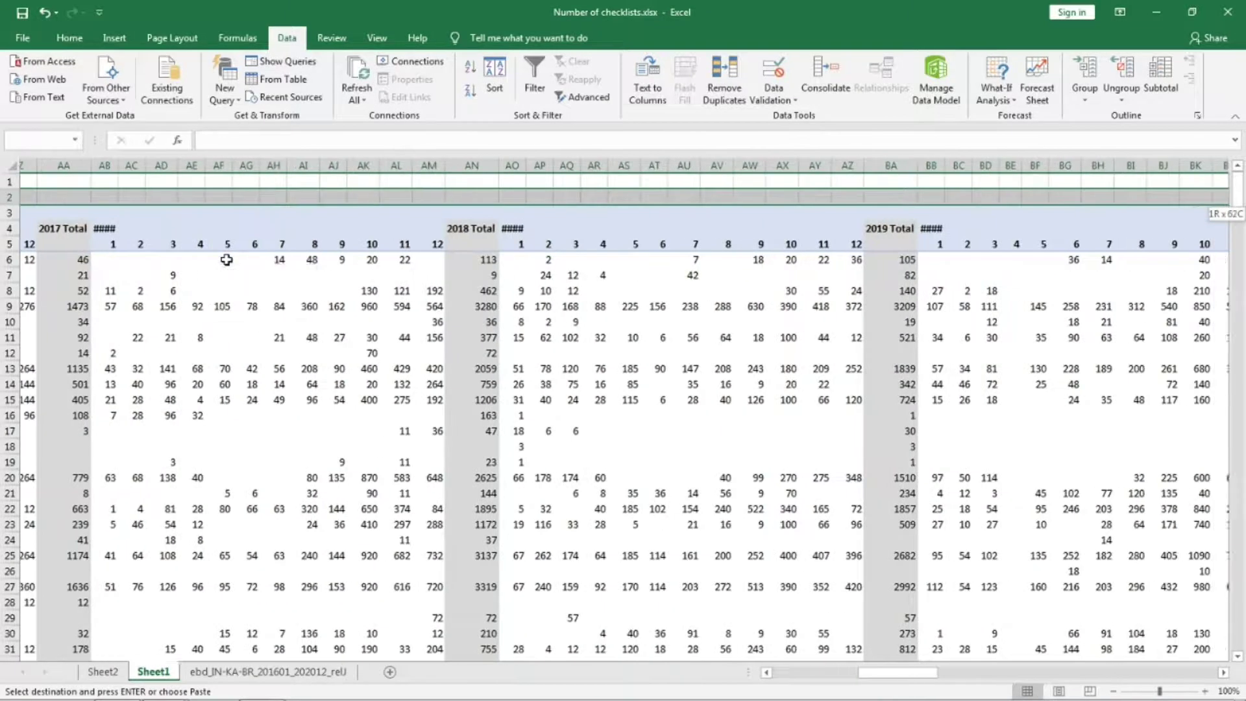
{"action": "key", "text": "shift+Right"}
{"action": "key", "text": "shift+Right"}
{"action": "key", "text": "shift+Right"}
{"action": "key", "text": "shift+Right"}
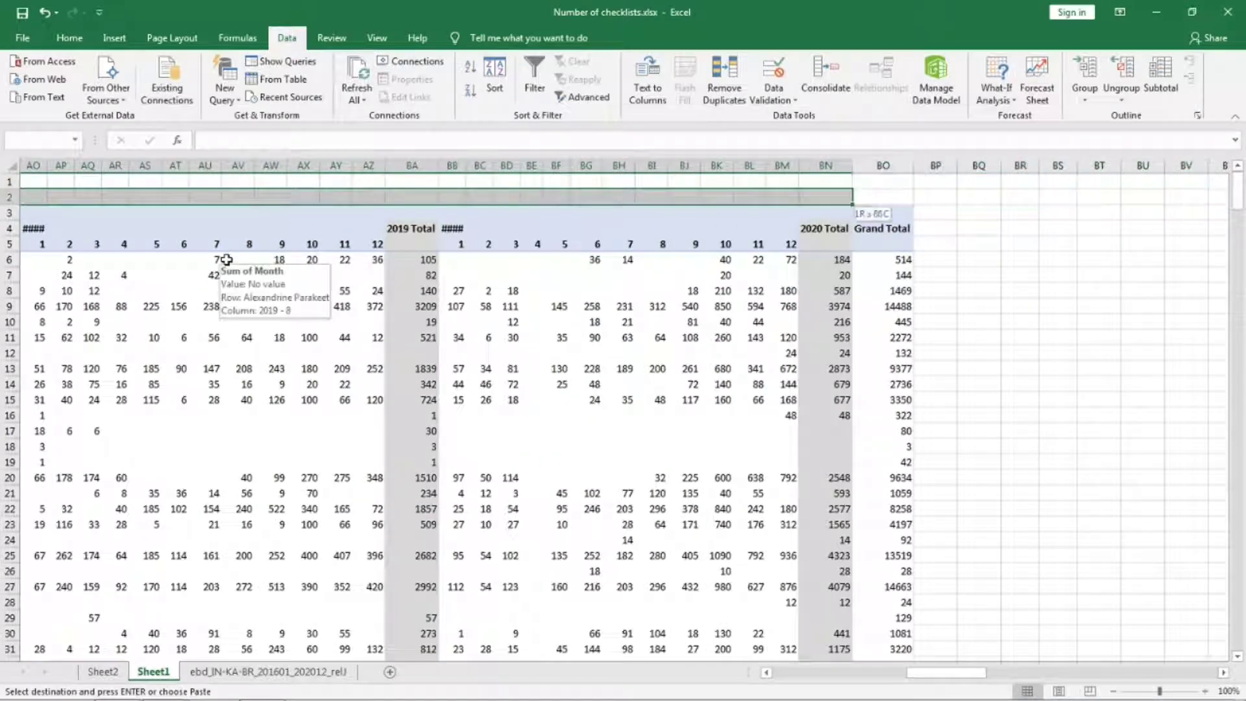
{"action": "key", "text": "shift+Left"}
{"action": "key", "text": "shift+Left"}
{"action": "key", "text": "shift+Right"}
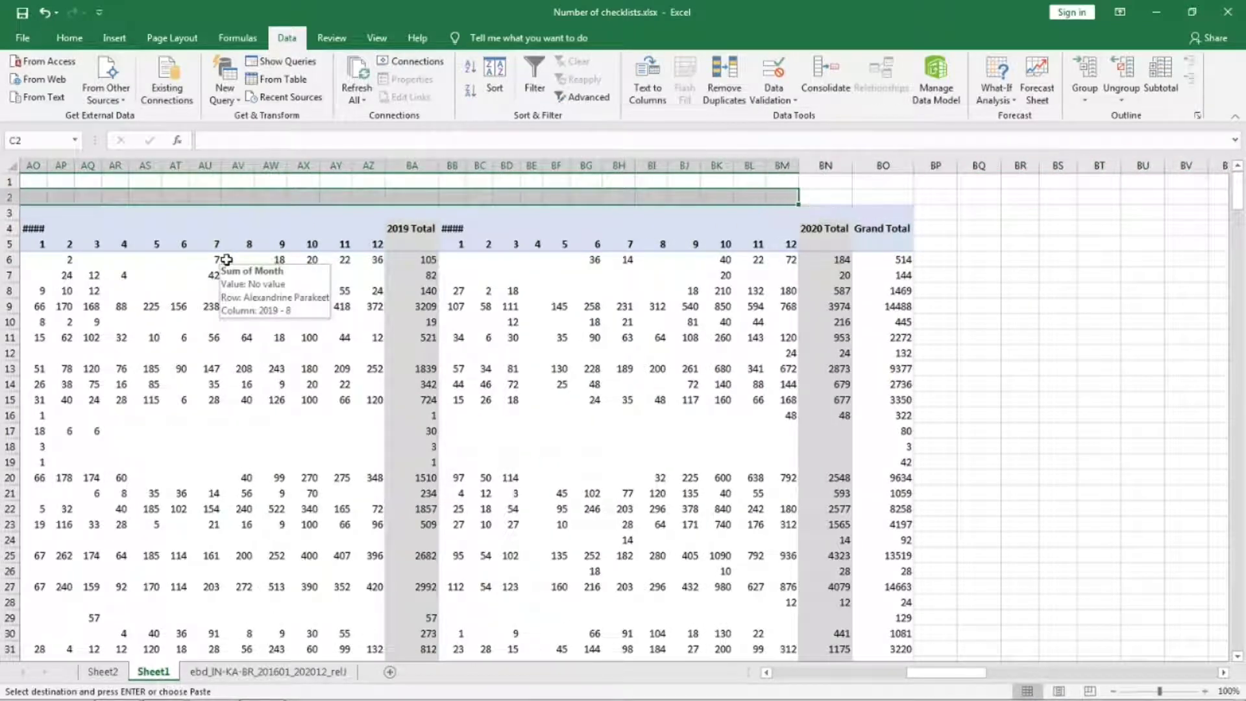
{"action": "key", "text": "ctrl+Home"}
{"action": "key", "text": "ctrl+Page_Down"}
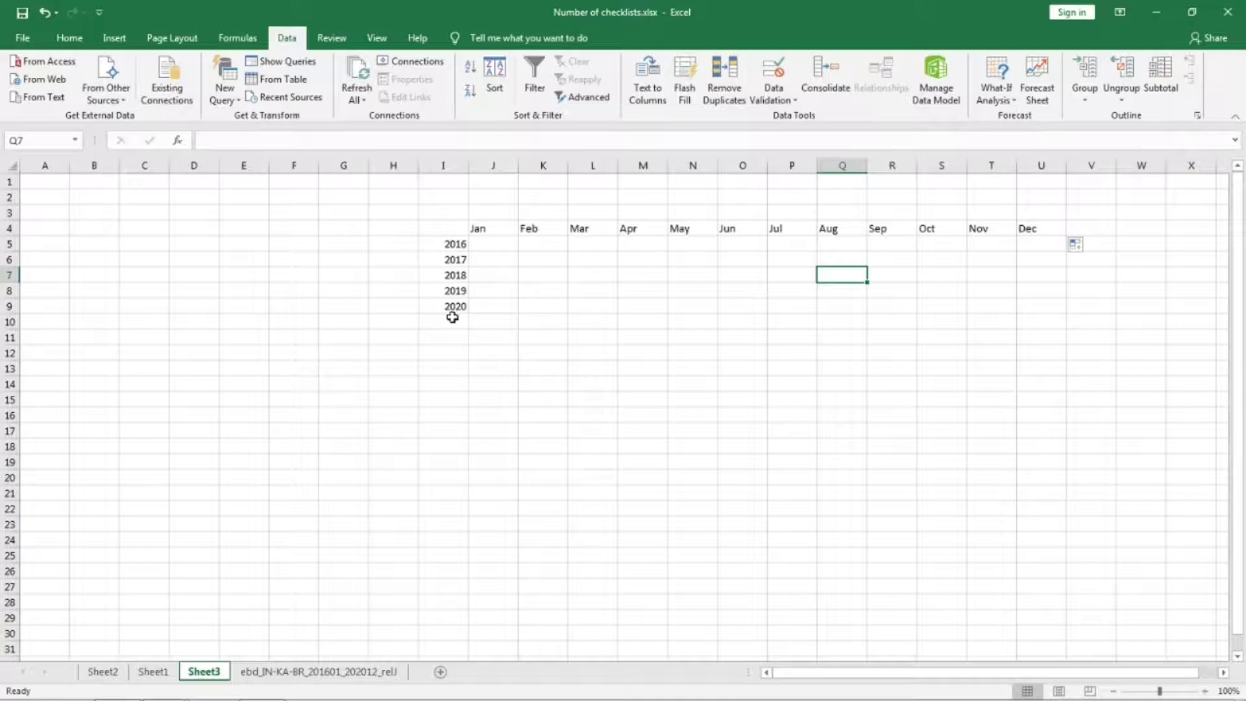
Copy the 2016 monthly totals from the pivot's row 2 and paste them as values into Sheet3 row 5.
{"action": "key", "text": "ctrl+Page_Up"}
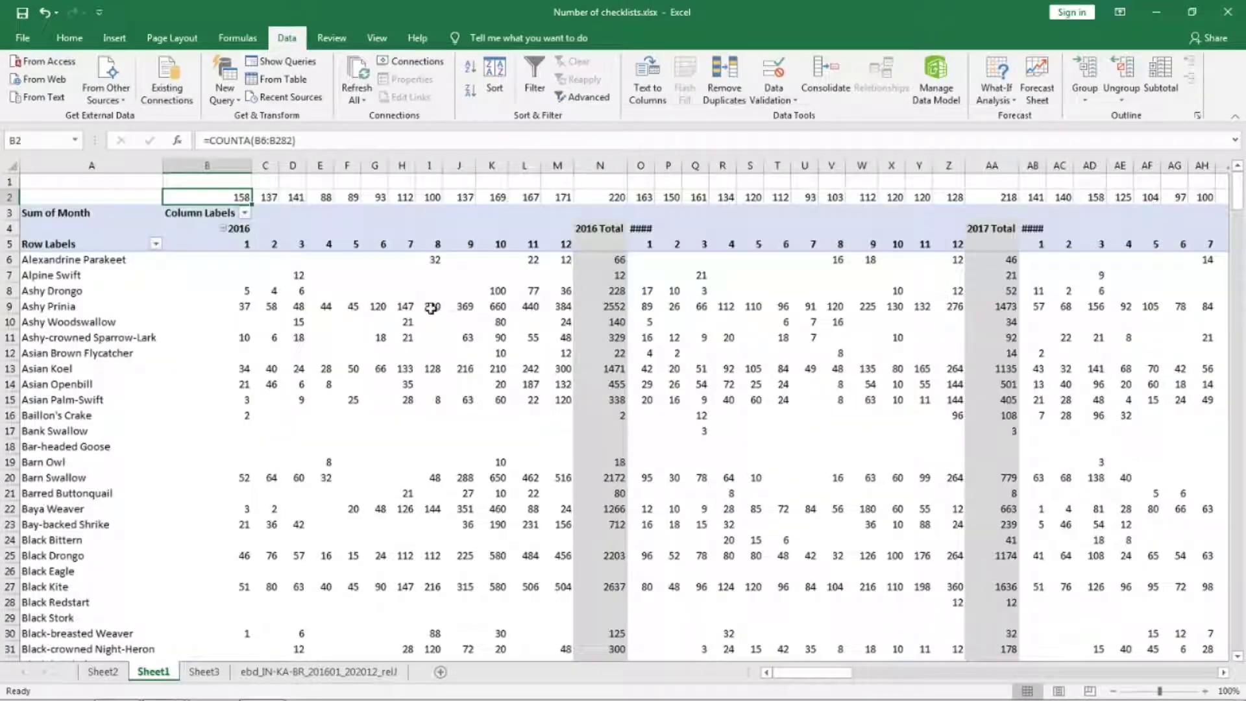
{"action": "key", "text": "shift+Right"}
{"action": "key", "text": "shift+Right"}
{"action": "key", "text": "shift+Right"}
{"action": "key", "text": "shift+Right"}
{"action": "key", "text": "shift+Right"}
{"action": "key", "text": "shift+Right"}
{"action": "key", "text": "shift+Right"}
{"action": "key", "text": "shift+Right"}
{"action": "key", "text": "shift+Right"}
{"action": "key", "text": "shift+Right"}
{"action": "key", "text": "shift+Right"}
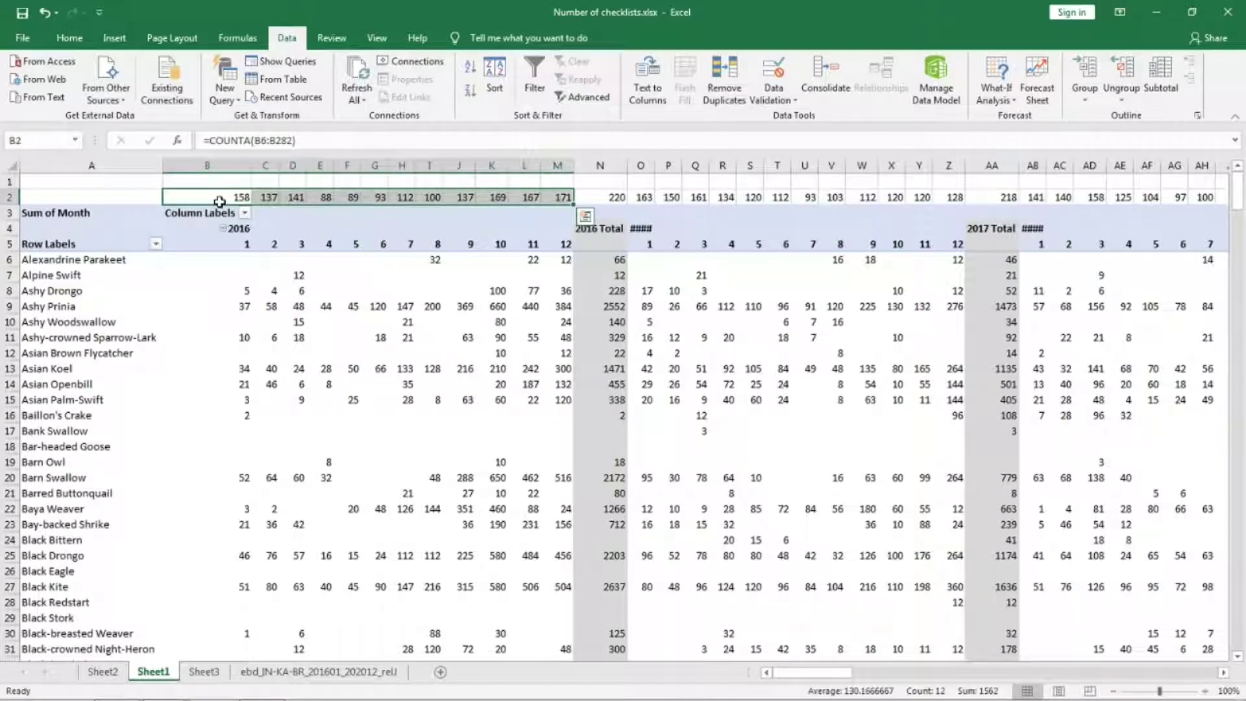
{"action": "key", "text": "ctrl+c"}
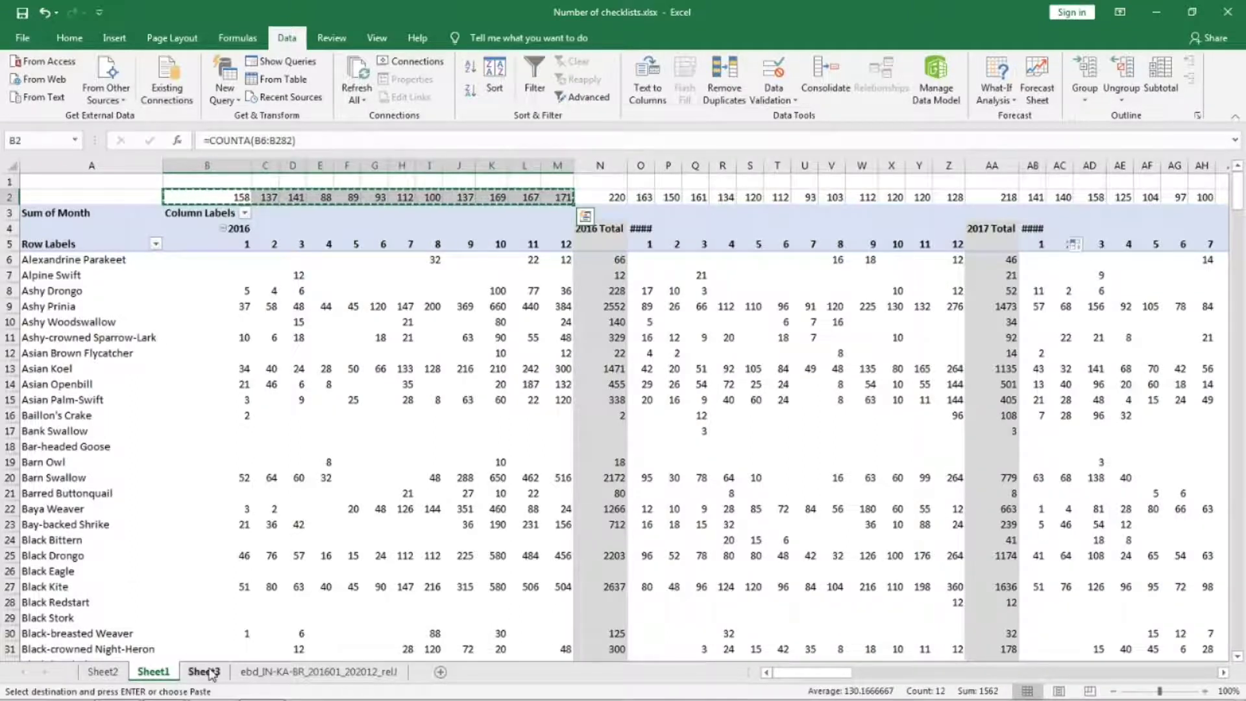
{"action": "left_click", "coordinate": [204, 671]}
{"action": "left_click", "coordinate": [481, 242]}
{"action": "right_click", "coordinate": [488, 246]}
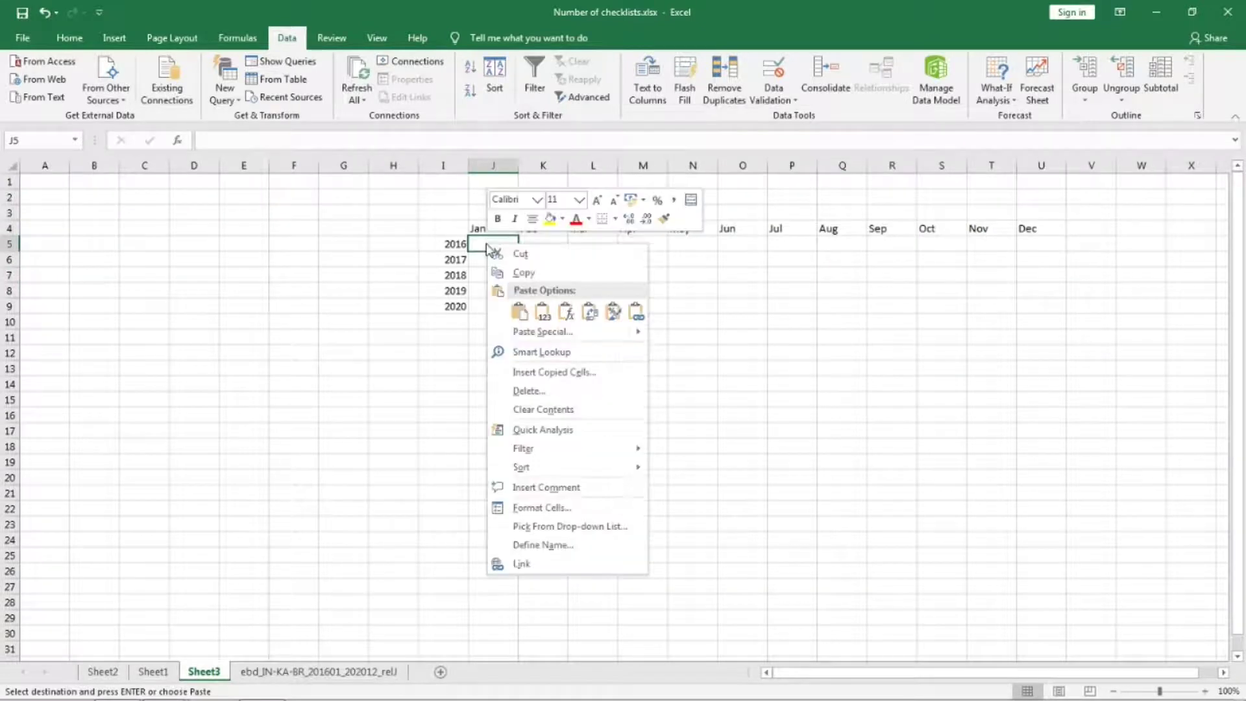
{"action": "left_click", "coordinate": [544, 312]}
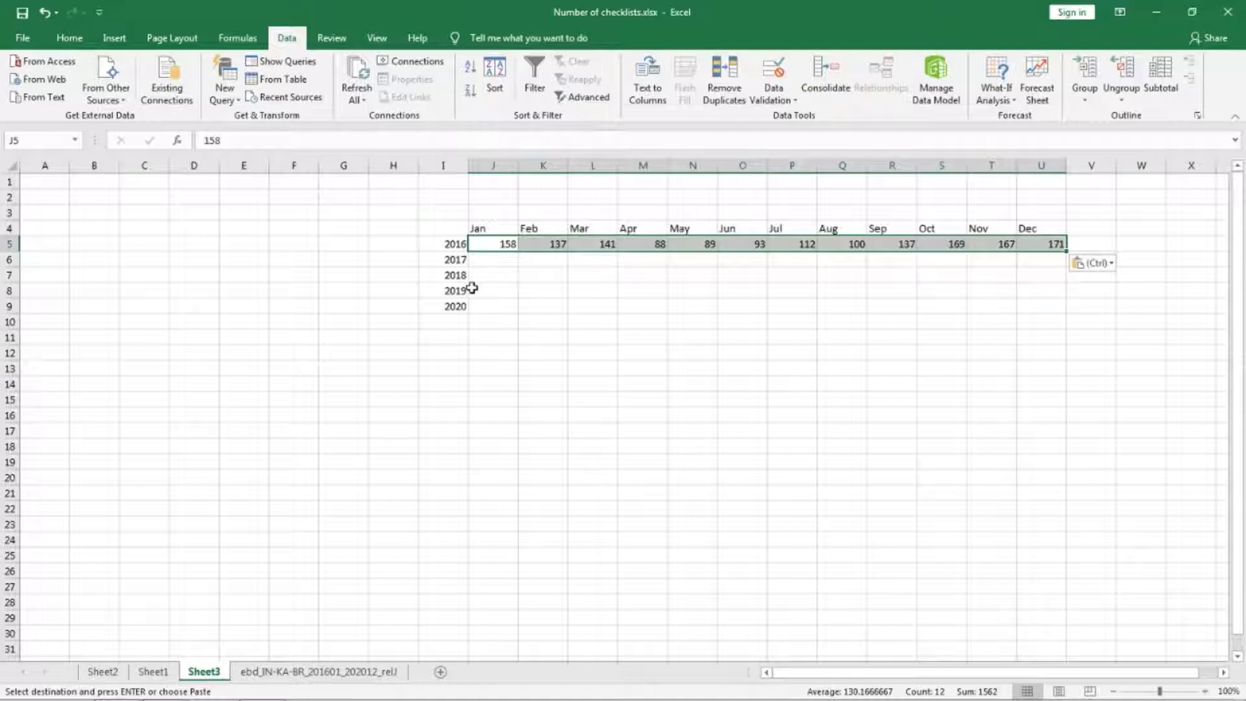
Copy the 2017 monthly totals starting at O2 and paste them as values into Sheet3 row 6.
{"action": "left_click", "coordinate": [154, 674]}
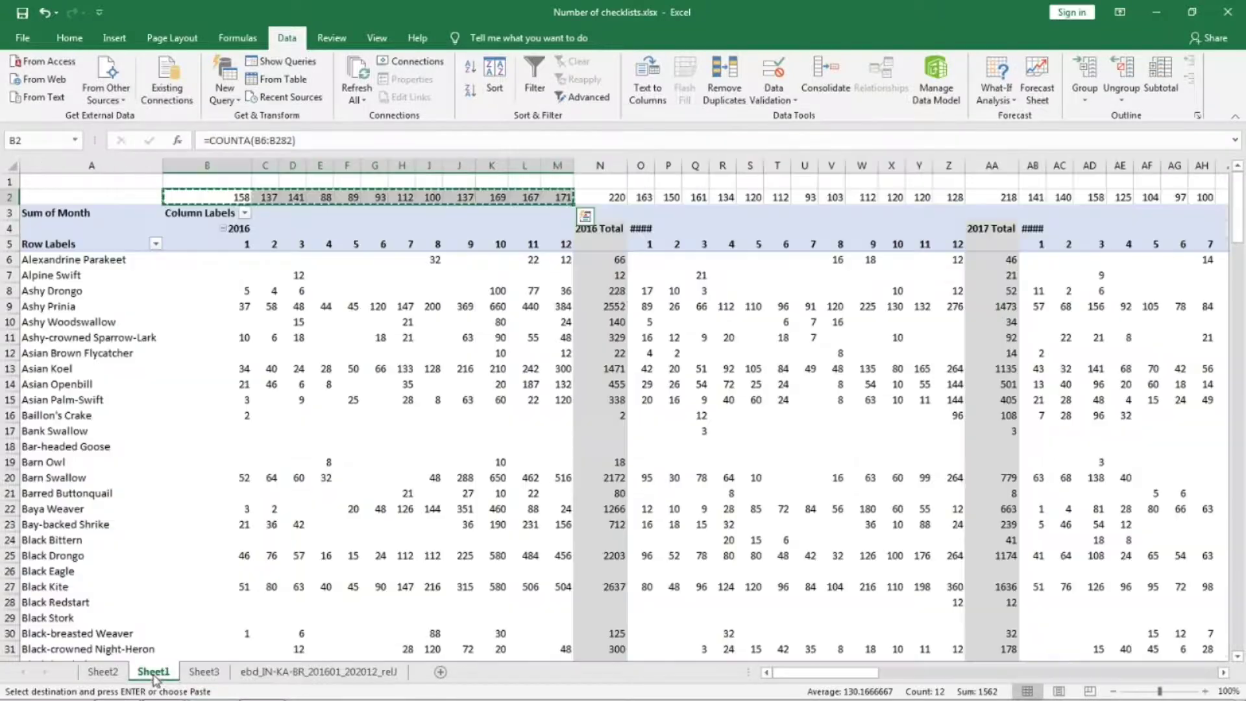
{"action": "left_click", "coordinate": [647, 197]}
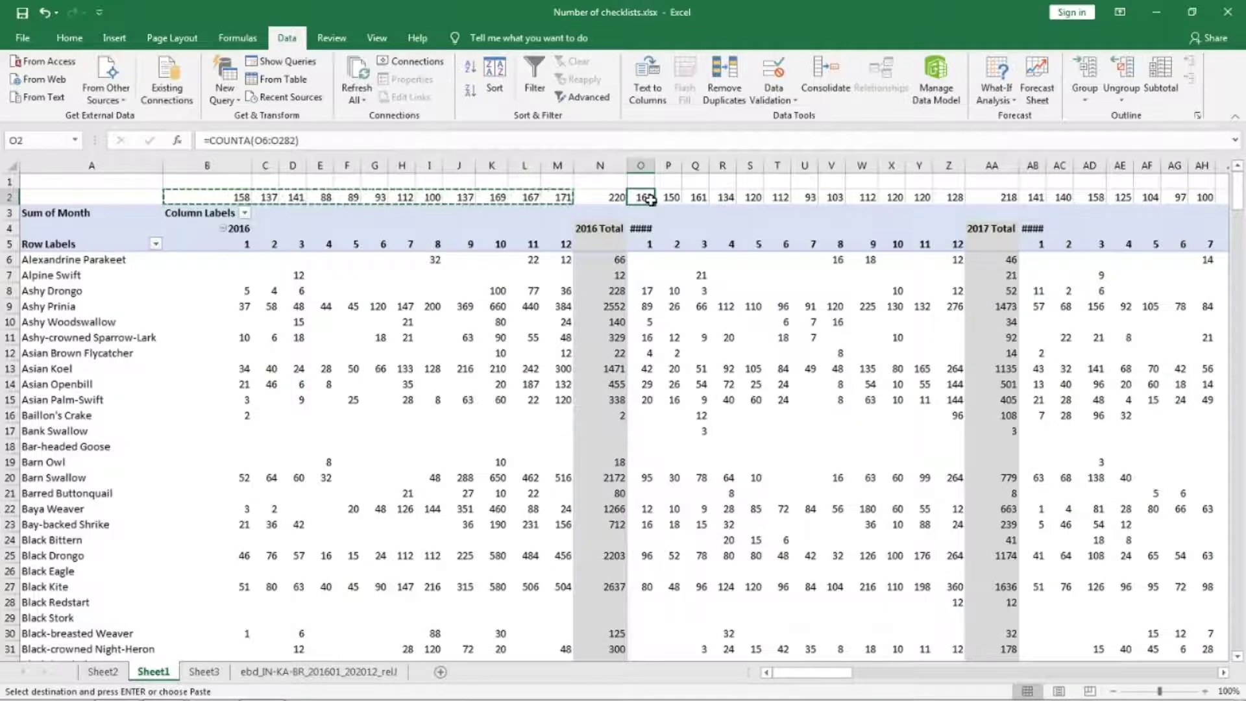
{"action": "left_click_drag", "start_coordinate": [649, 198], "coordinate": [723, 198]}
{"action": "key", "text": "shift+Right"}
{"action": "key", "text": "shift+Right"}
{"action": "key", "text": "shift+Right"}
{"action": "key", "text": "shift+Right"}
{"action": "key", "text": "shift+Right"}
{"action": "key", "text": "shift+Right"}
{"action": "key", "text": "shift+Right"}
{"action": "key", "text": "shift+Right"}
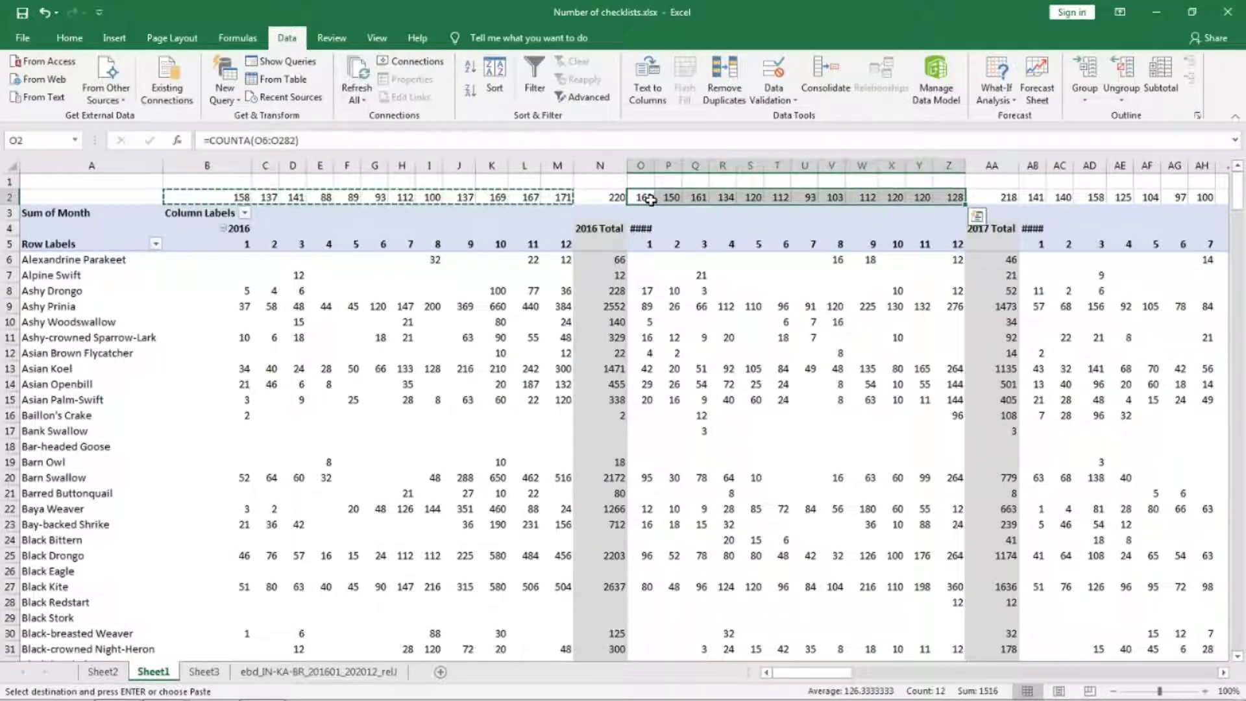
{"action": "key", "text": "ctrl+c"}
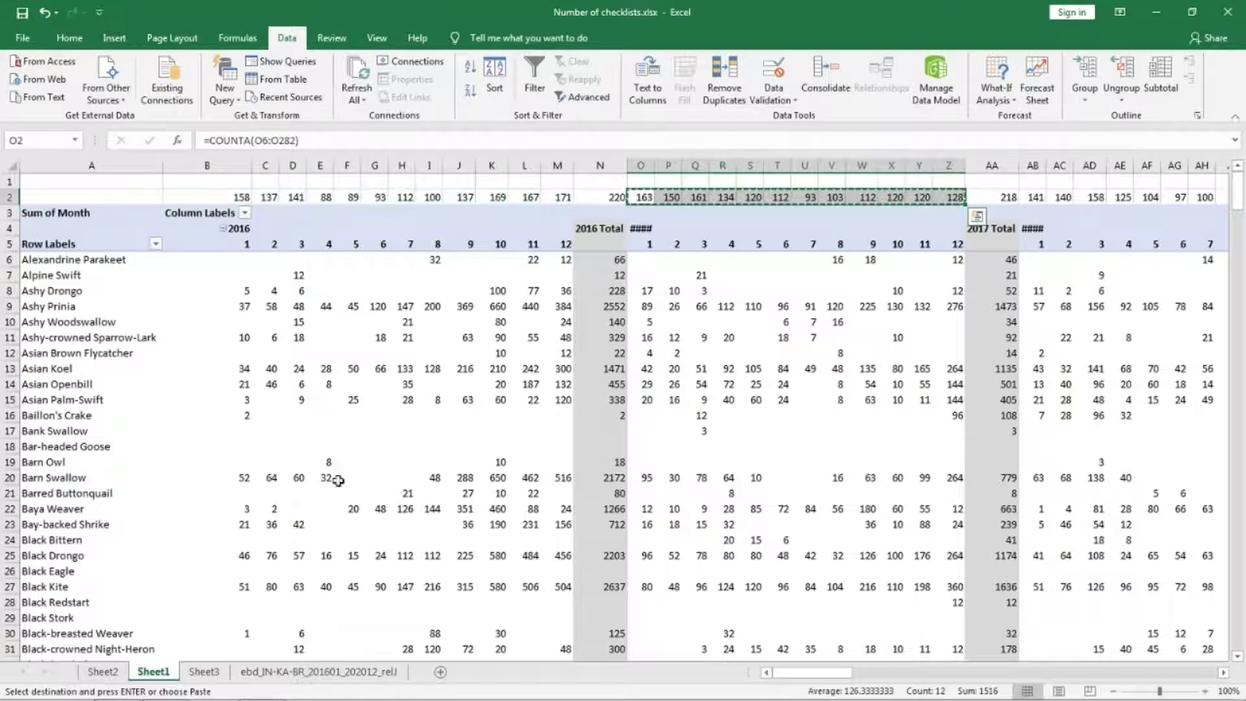
{"action": "left_click", "coordinate": [204, 671]}
{"action": "right_click", "coordinate": [506, 260]}
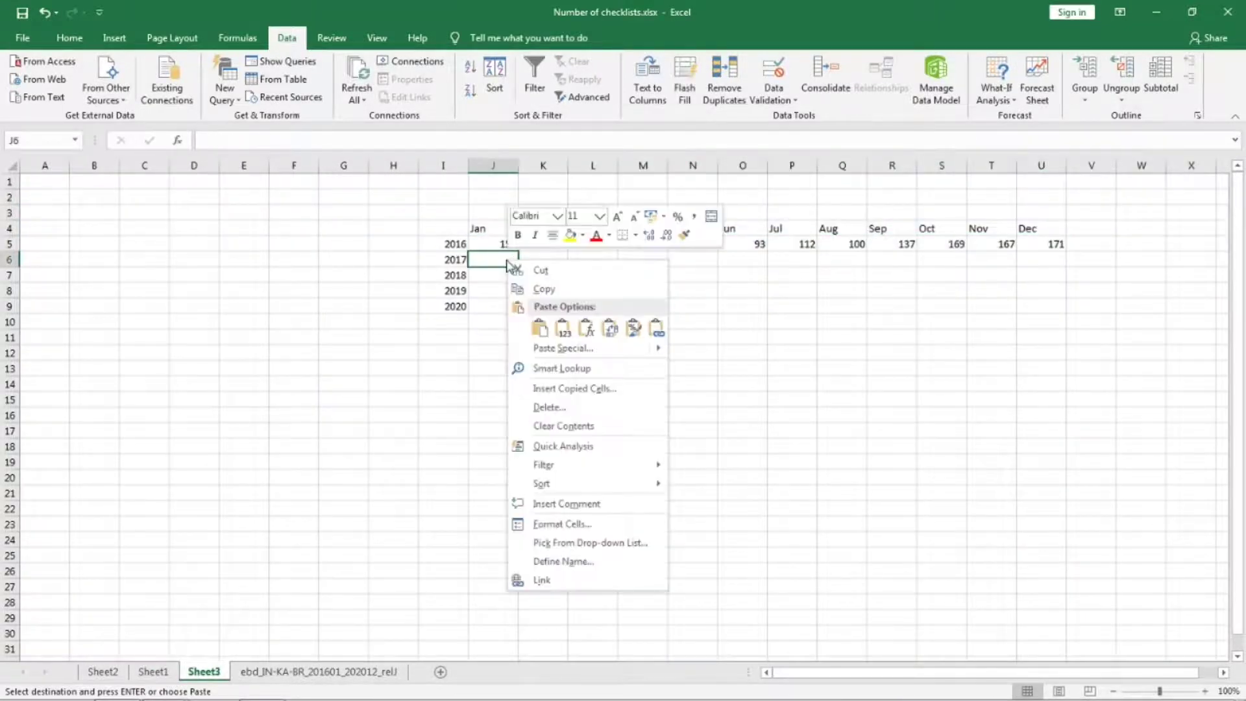
{"action": "left_click", "coordinate": [564, 329]}
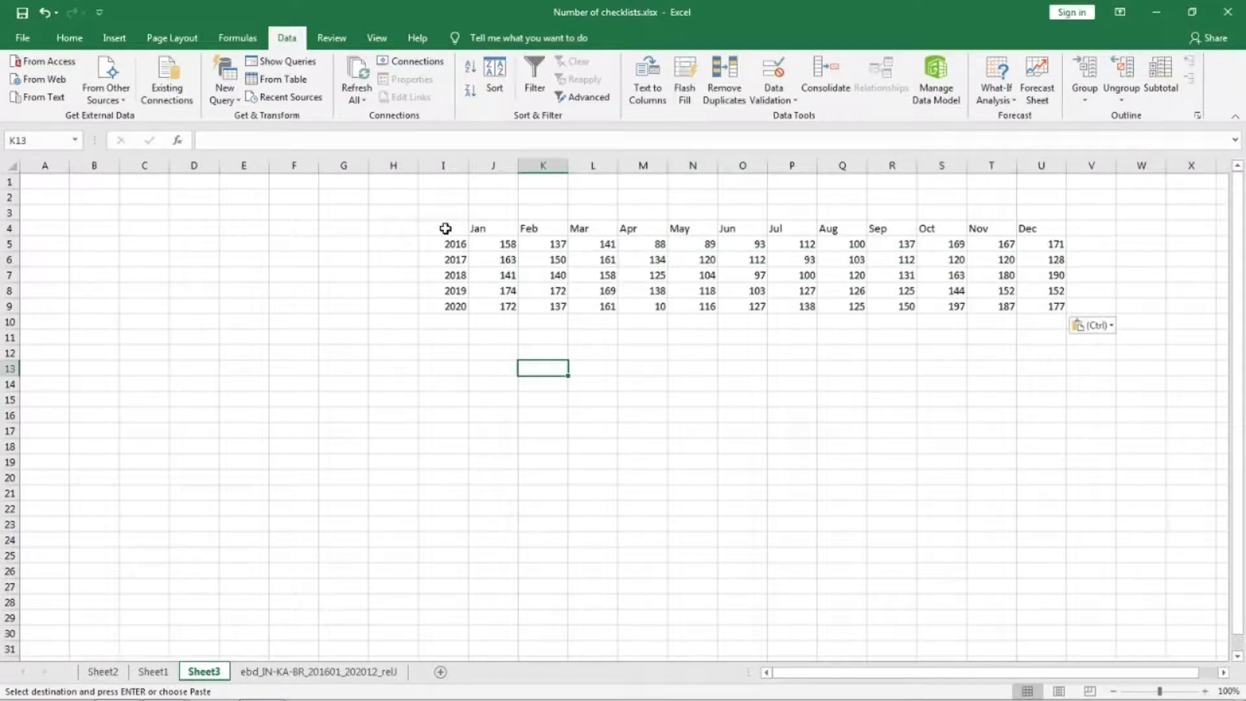
Insert a clustered column chart of I4:U9 and enlarge it by dragging its corners.
{"action": "left_click_drag", "start_coordinate": [445, 228], "coordinate": [1038, 305]}
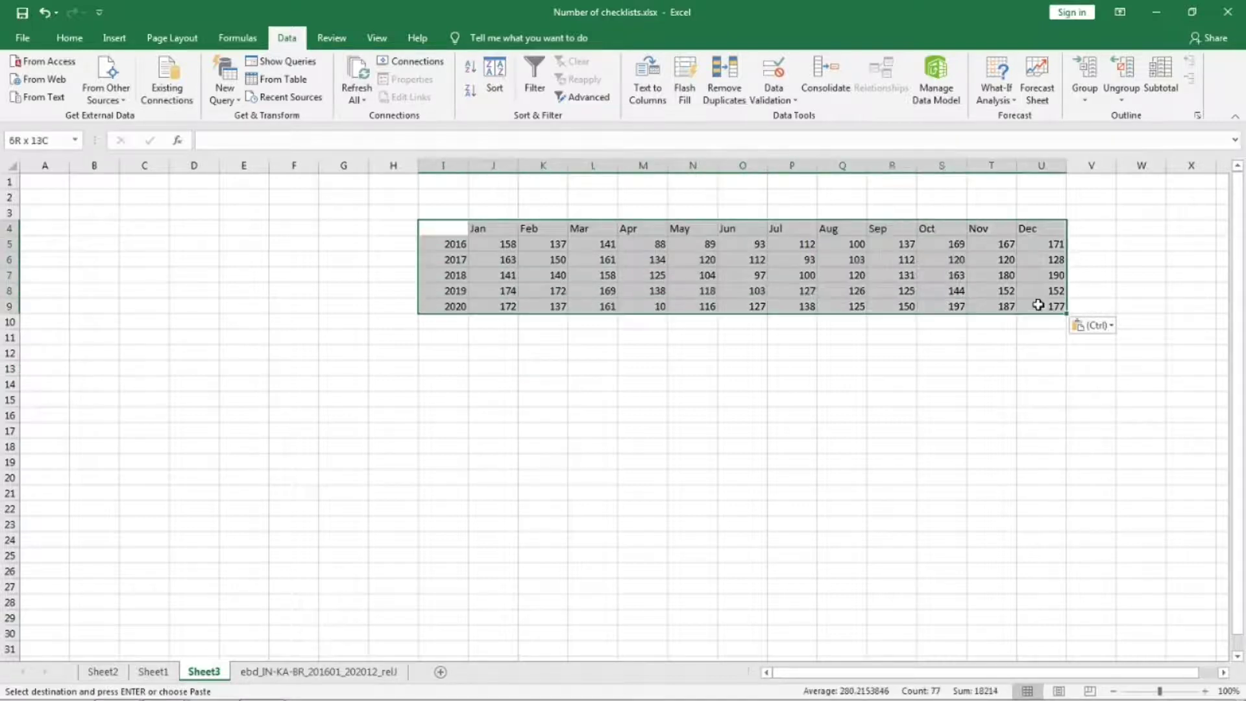
{"action": "left_click", "coordinate": [114, 37]}
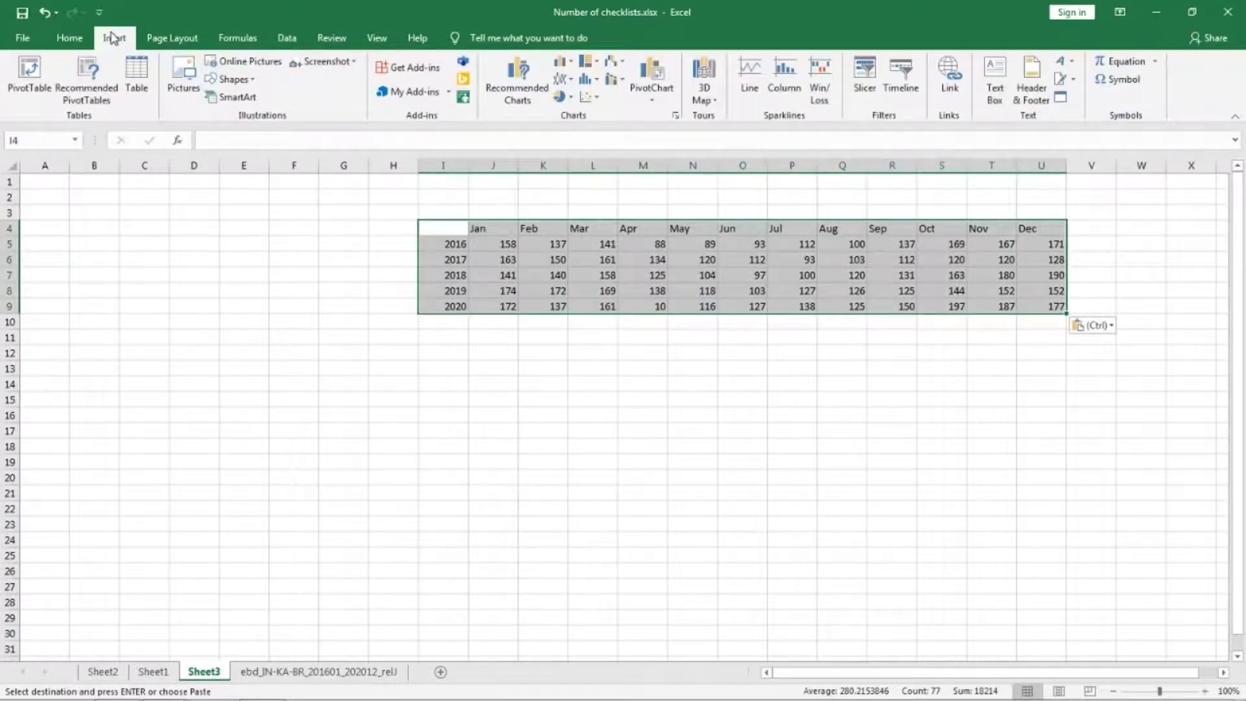
{"action": "left_click", "coordinate": [572, 65]}
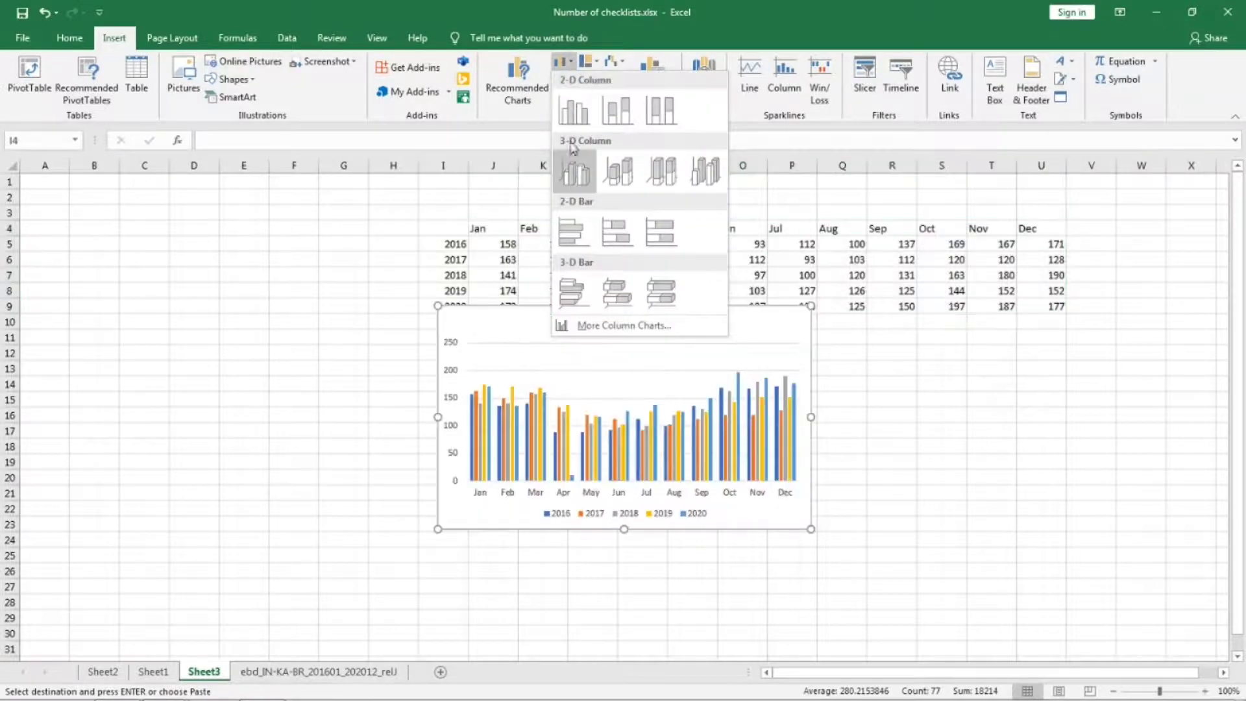
{"action": "left_click", "coordinate": [574, 111]}
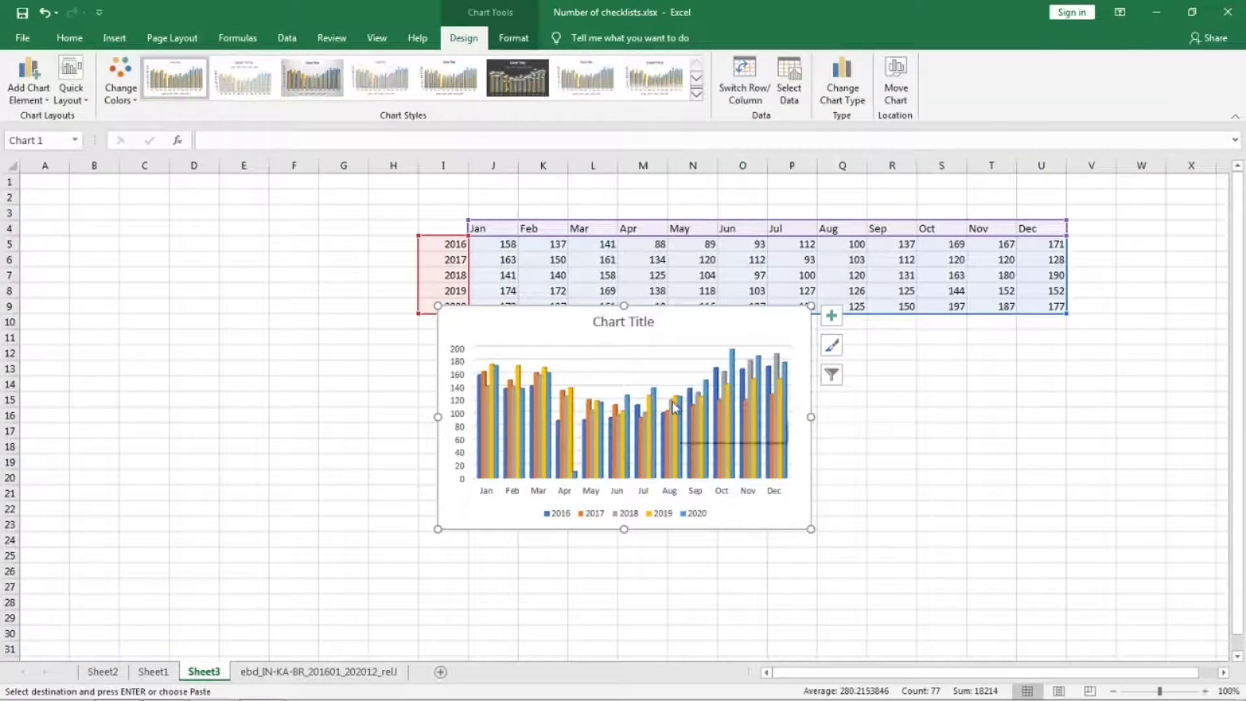
{"action": "left_click_drag", "start_coordinate": [439, 306], "coordinate": [339, 185]}
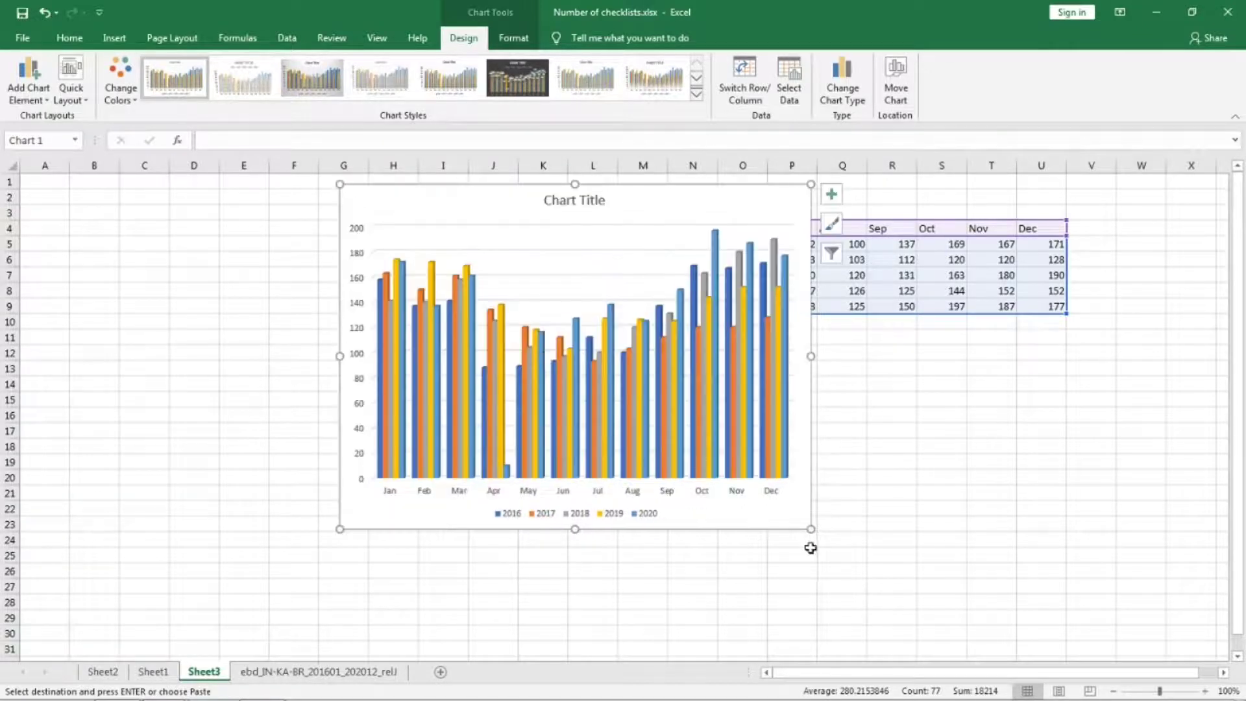
{"action": "left_click_drag", "start_coordinate": [810, 528], "coordinate": [971, 653]}
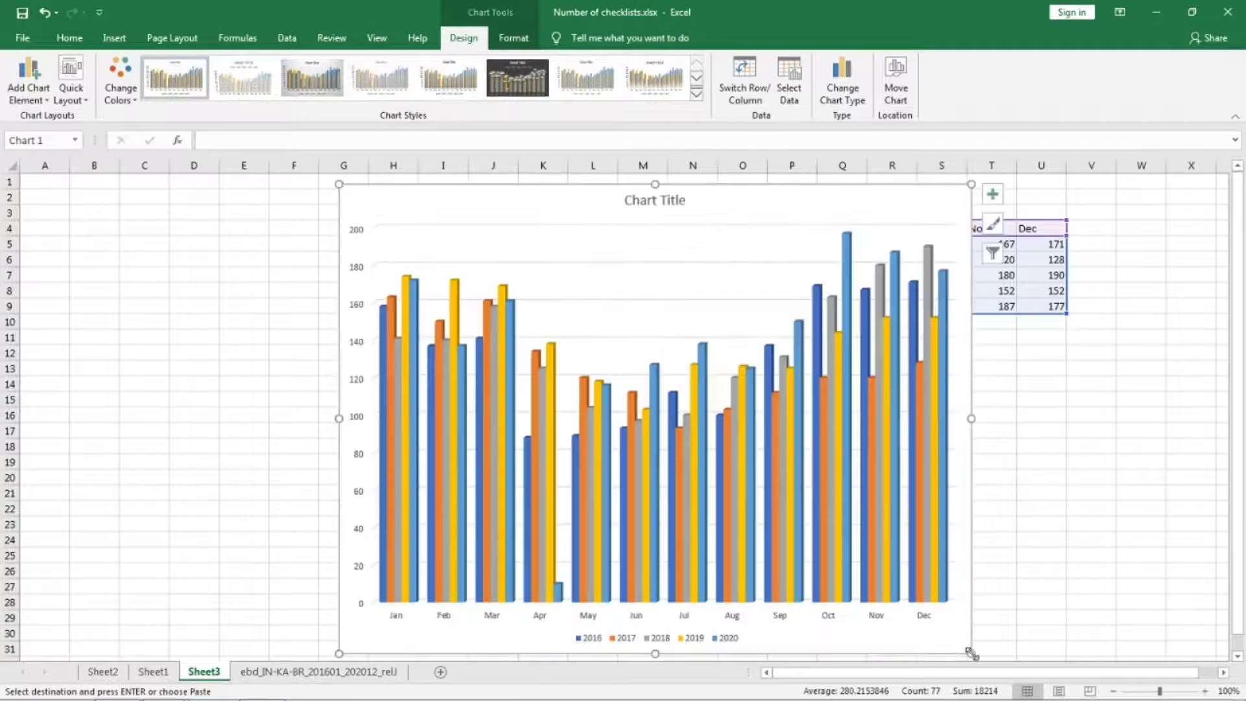
Turn on Axis Titles and Data Table in the chart's Chart Elements list.
{"action": "left_click", "coordinate": [993, 196]}
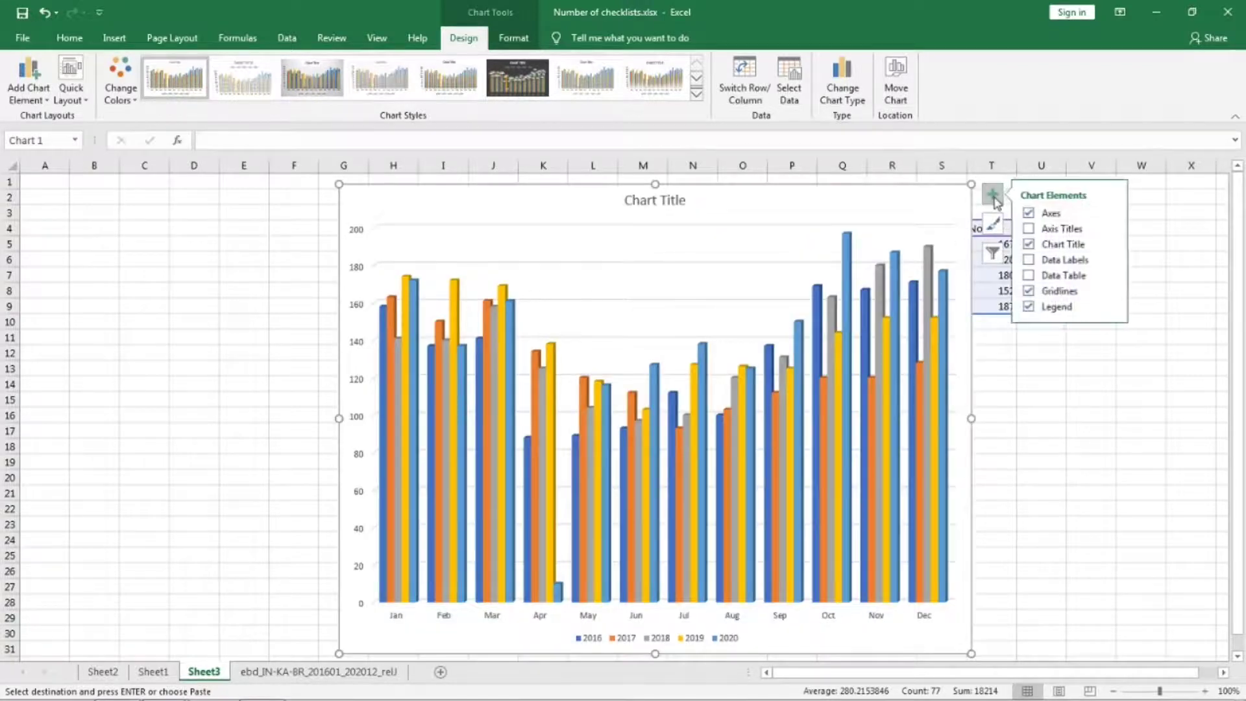
{"action": "left_click", "coordinate": [1052, 232]}
{"action": "left_click", "coordinate": [1063, 277]}
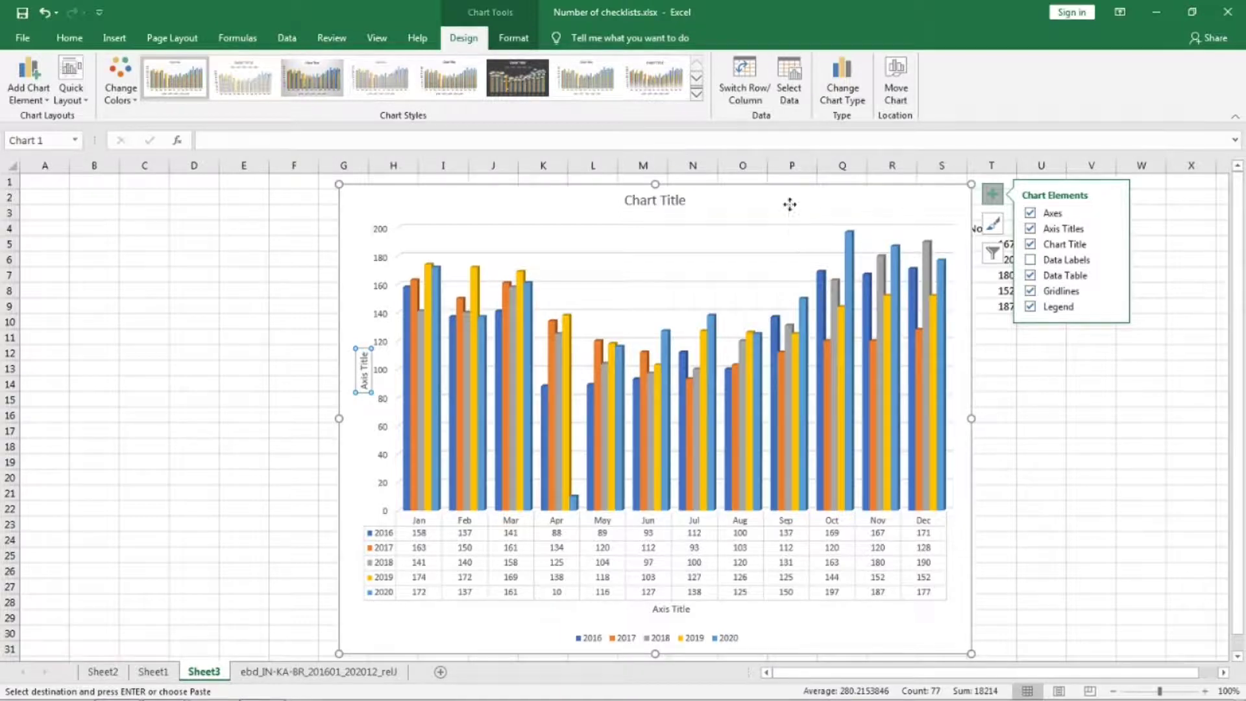
Apply the dark chart style from Chart Styles.
{"action": "left_click", "coordinate": [991, 227]}
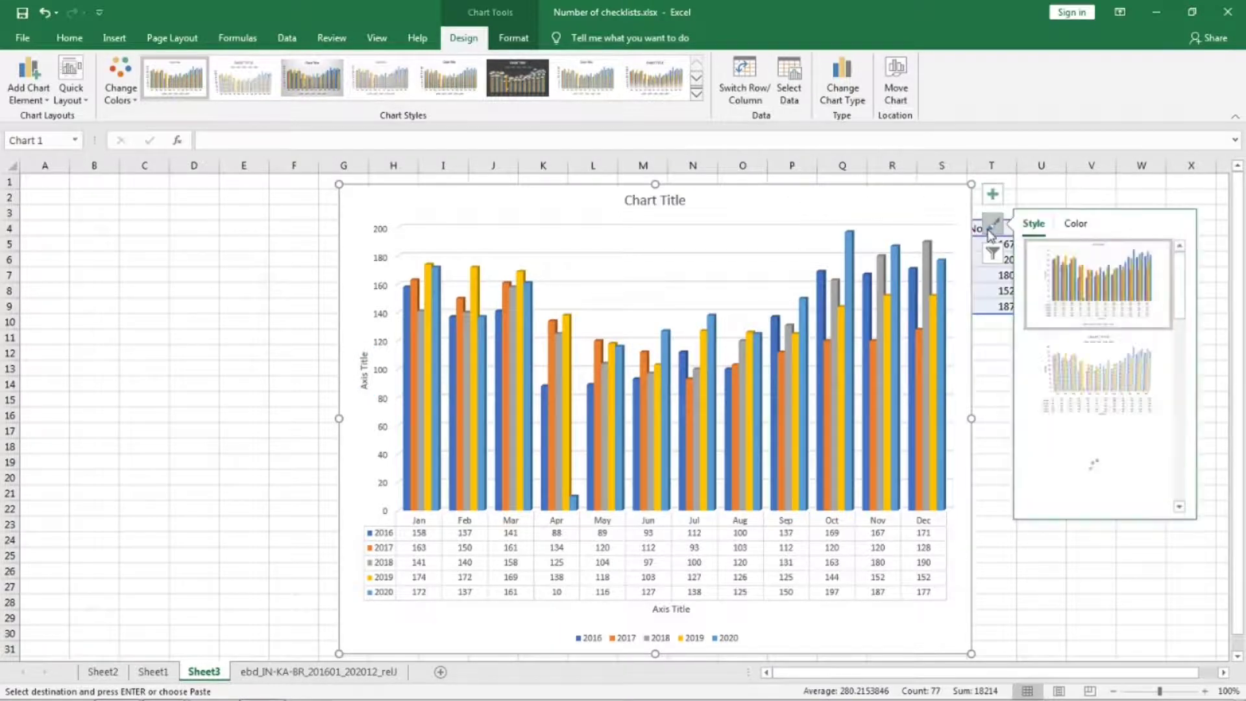
{"action": "left_click_drag", "start_coordinate": [1180, 298], "coordinate": [1201, 444]}
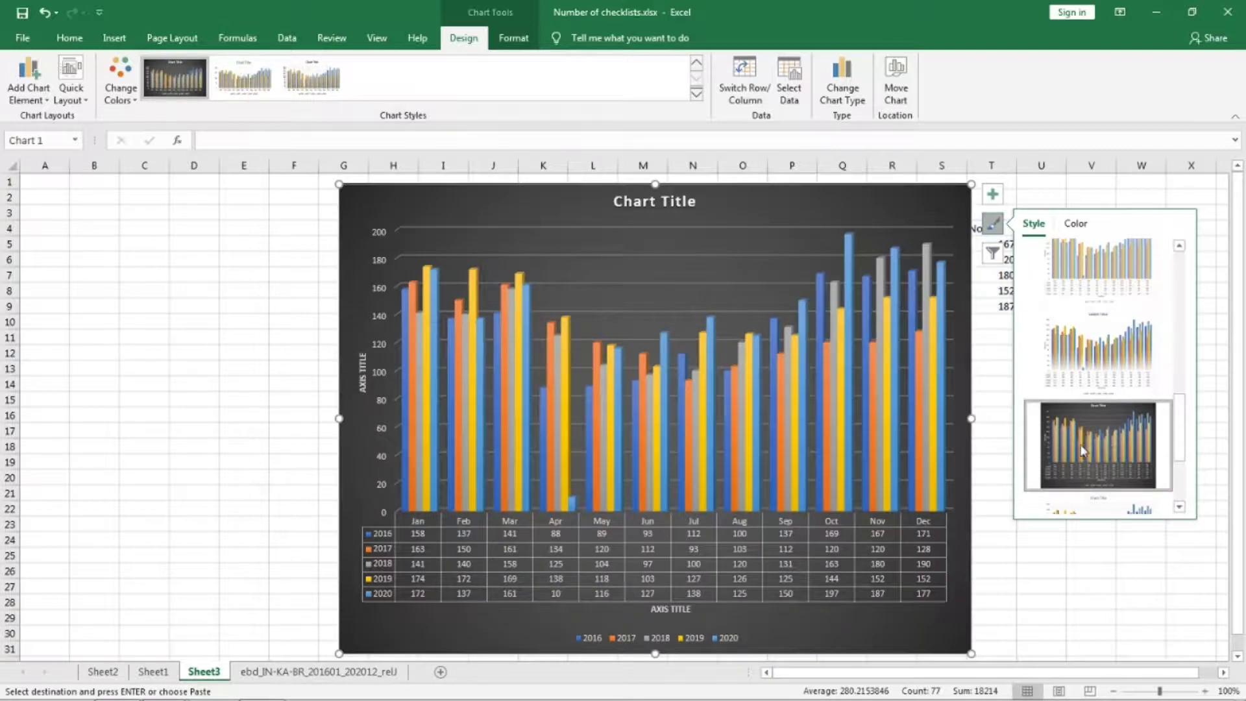
{"action": "left_click", "coordinate": [1106, 437]}
Title the horizontal axis YEARS and the vertical axis NUMBER OF SPECIES.
{"action": "left_click", "coordinate": [675, 608]}
{"action": "double_click", "coordinate": [675, 609]}
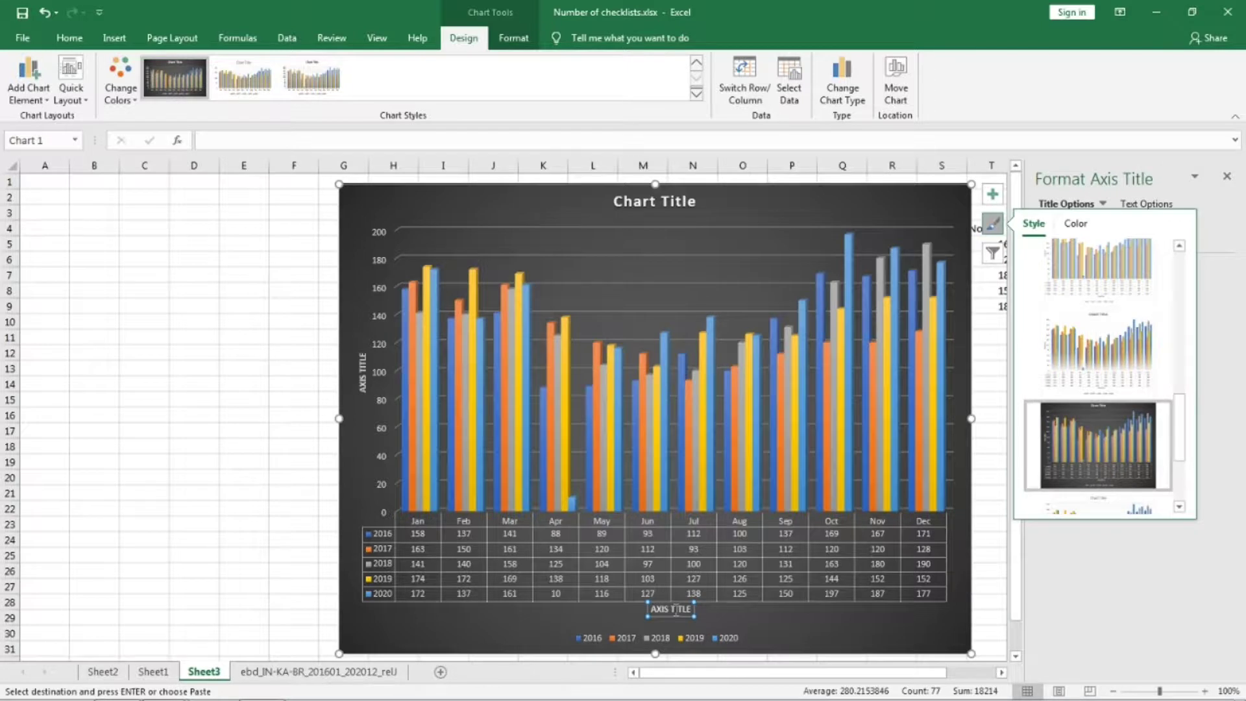
{"action": "left_click", "coordinate": [649, 609]}
{"action": "left_click_drag", "start_coordinate": [649, 609], "coordinate": [698, 608]}
{"action": "type", "text": "YEARS"}
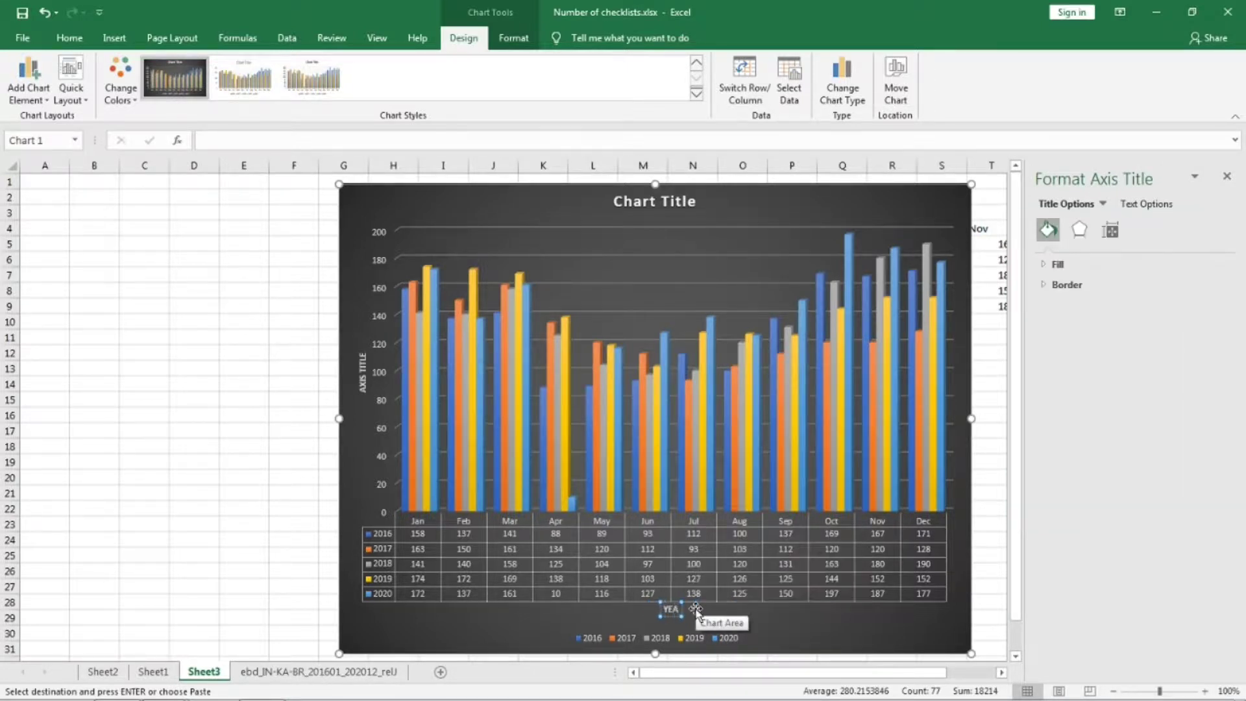
{"action": "left_click", "coordinate": [363, 373]}
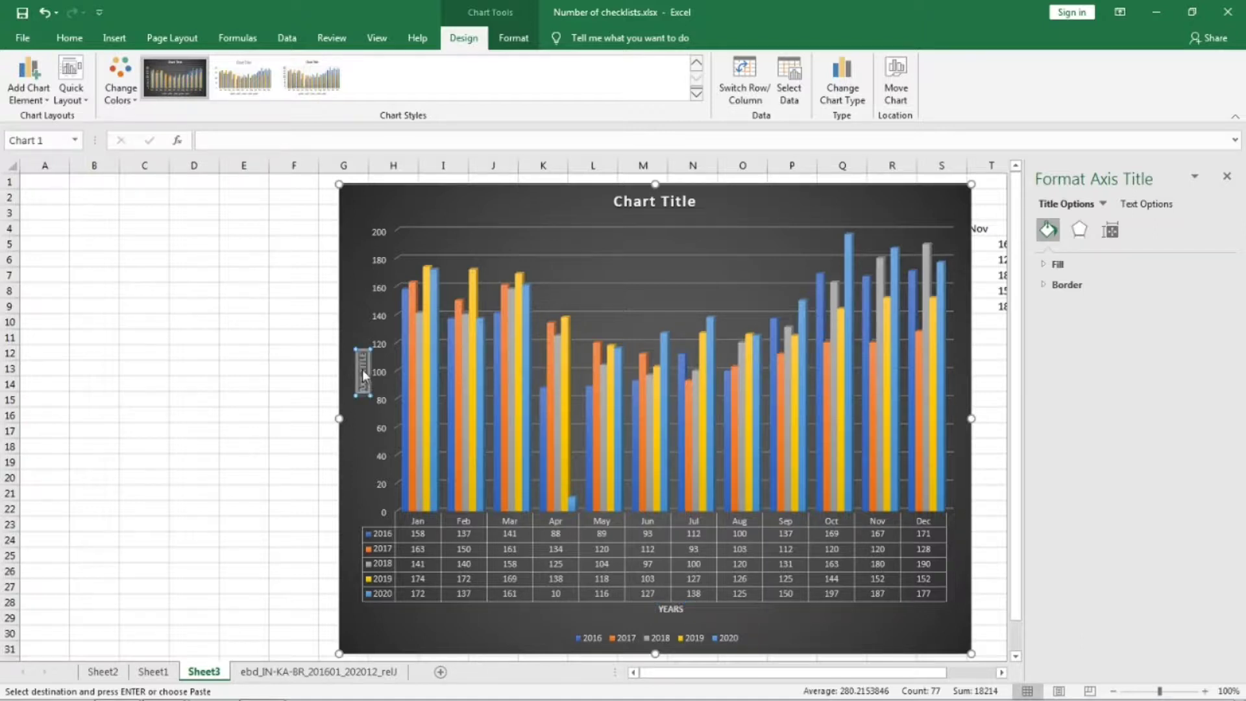
{"action": "type", "text": "NUMBER OF SPECIES"}
{"action": "left_click", "coordinate": [930, 201]}
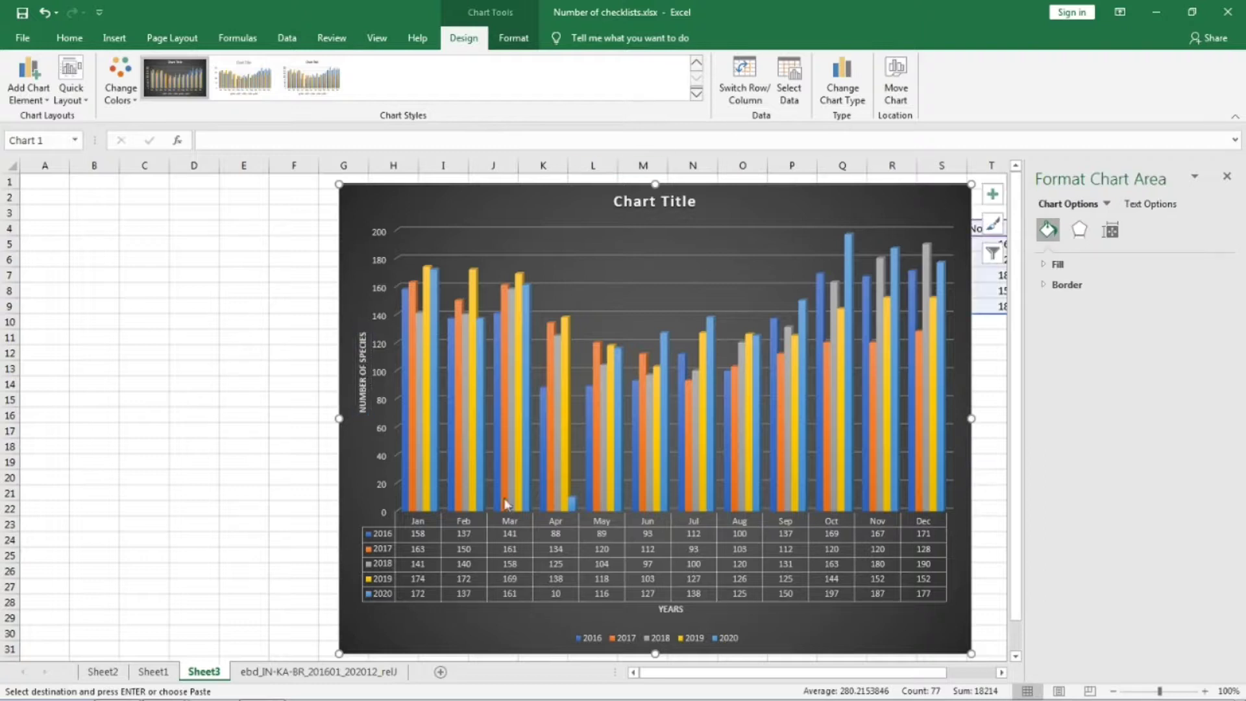